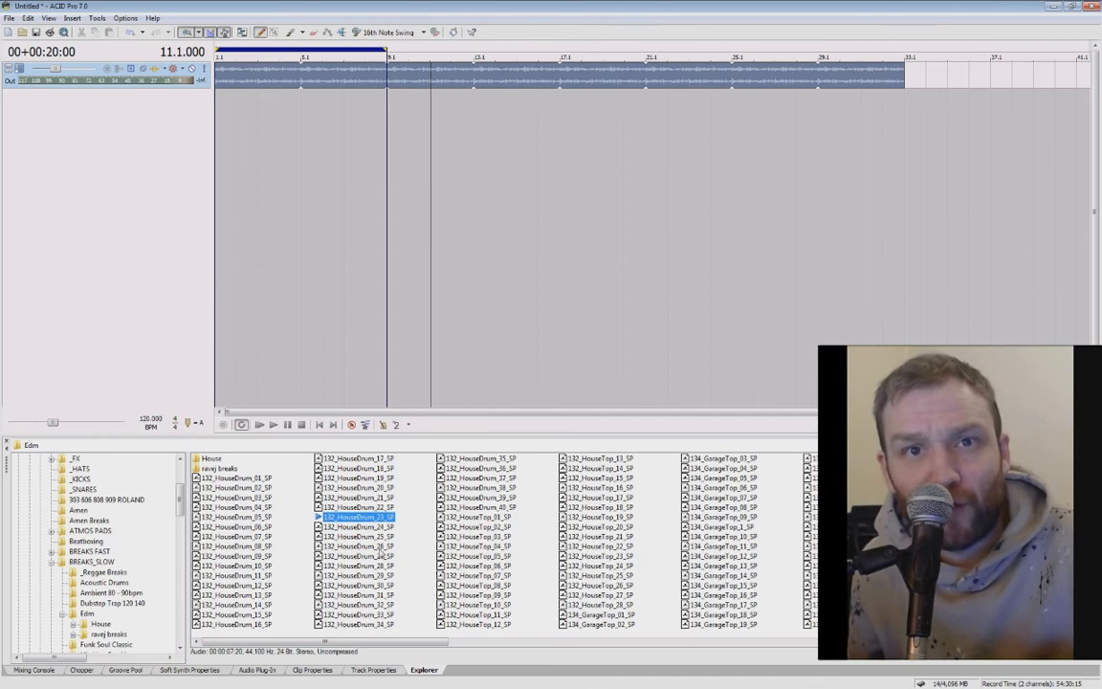
Audition several house and garage top loops from the Edm folder
{"action": "left_click", "coordinate": [476, 527]}
{"action": "left_click", "coordinate": [599, 537]}
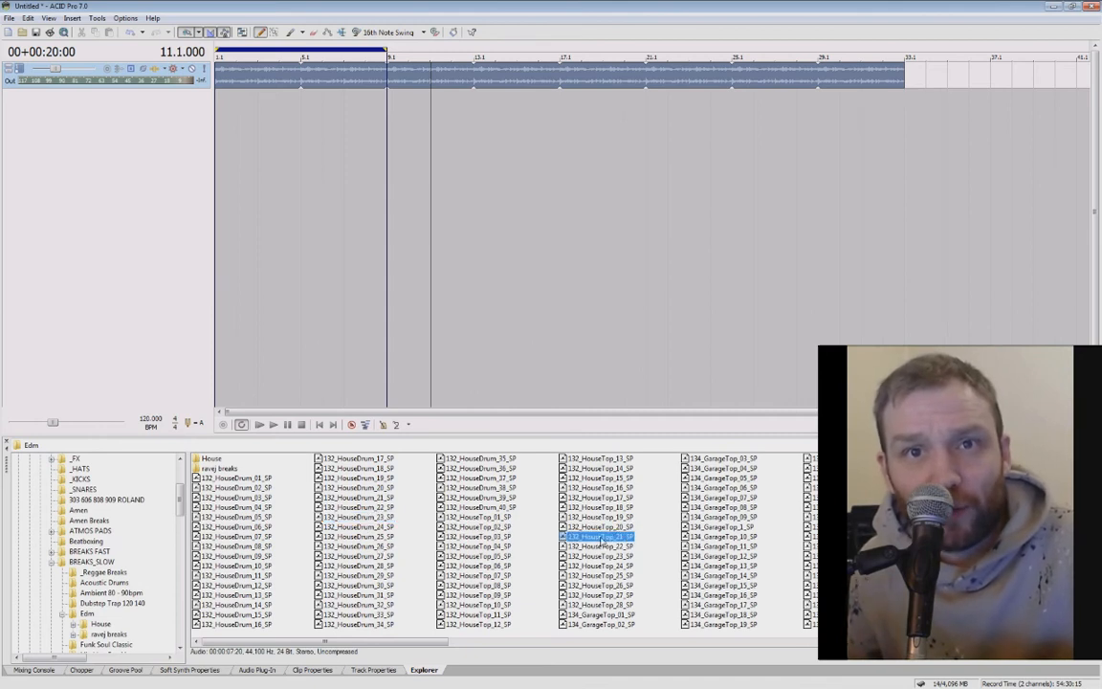
{"action": "left_click", "coordinate": [718, 528]}
{"action": "left_click", "coordinate": [809, 508]}
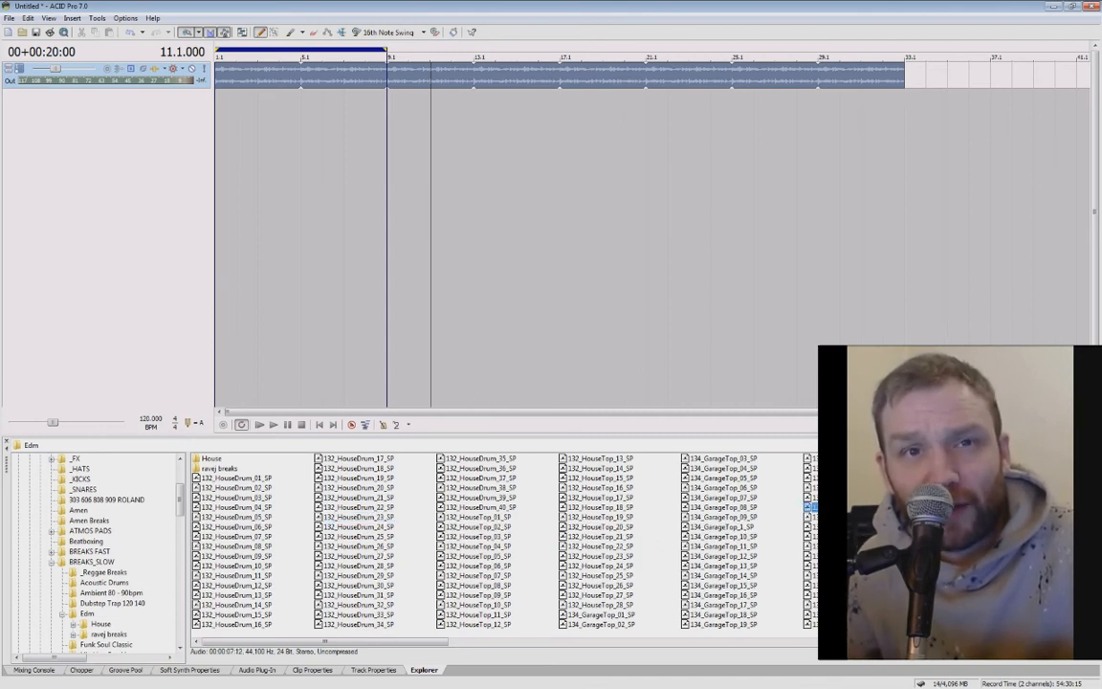
{"action": "left_click", "coordinate": [961, 517]}
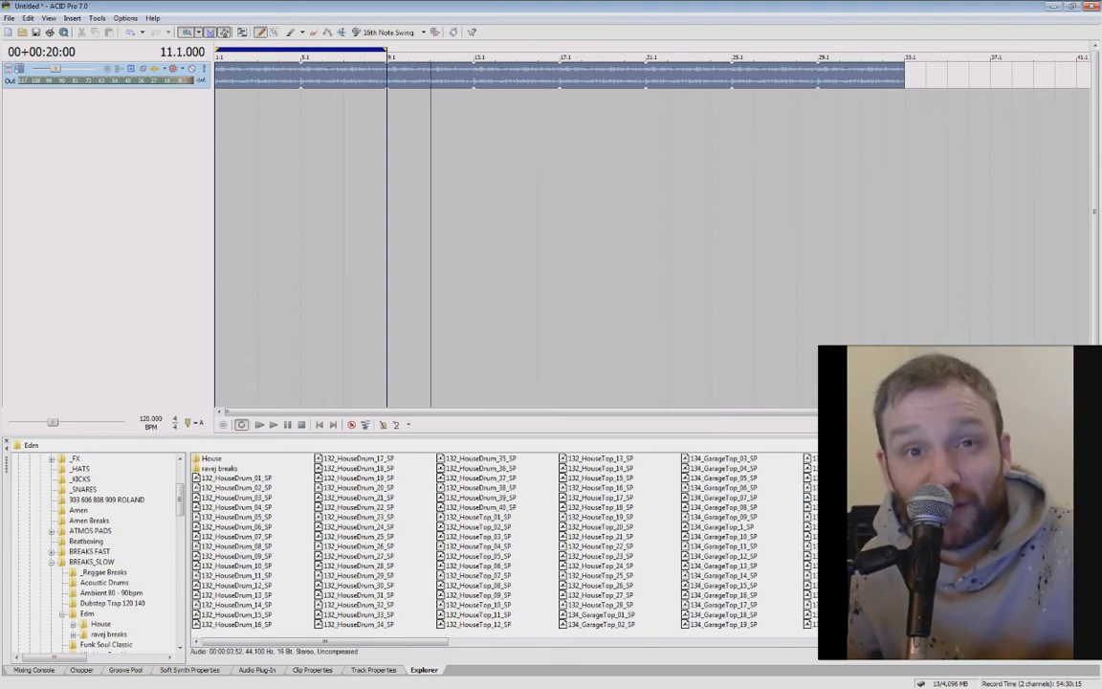
Add the 132_HouseDrum_04_SP loop as a new track, draw it from bar 1 to bar 24, and briefly play the arrangement
{"action": "left_click", "coordinate": [239, 527]}
{"action": "left_click", "coordinate": [242, 507]}
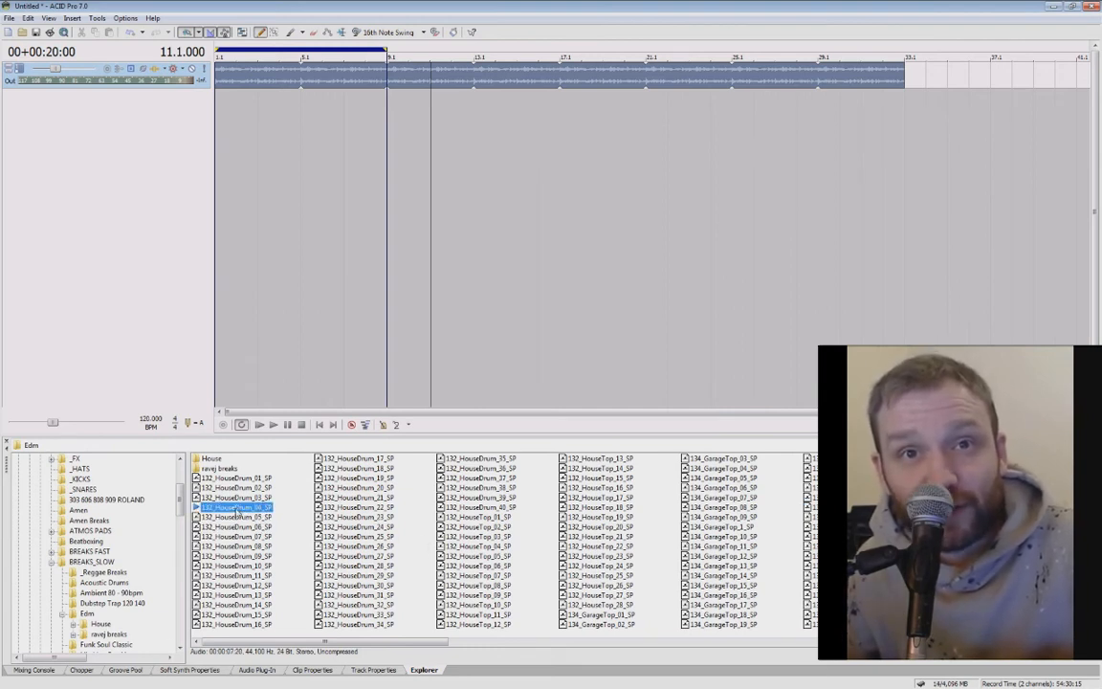
{"action": "left_click_drag", "start_coordinate": [236, 510], "coordinate": [708, 105]}
{"action": "key", "text": "space"}
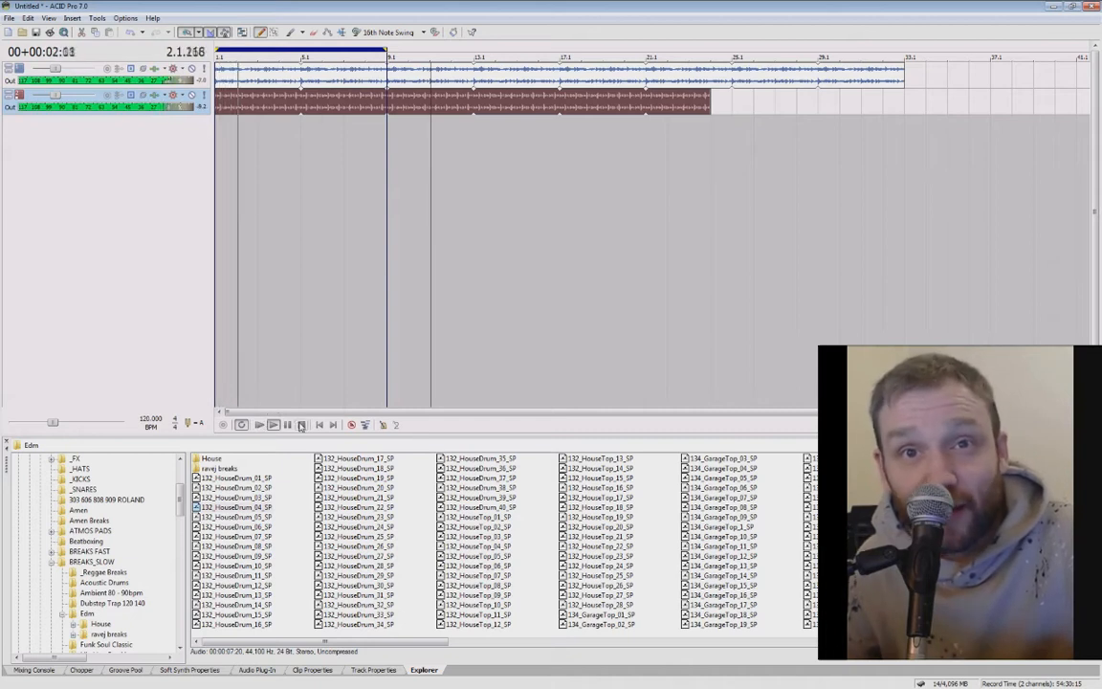
{"action": "left_click", "coordinate": [302, 425]}
{"action": "left_click", "coordinate": [447, 109]}
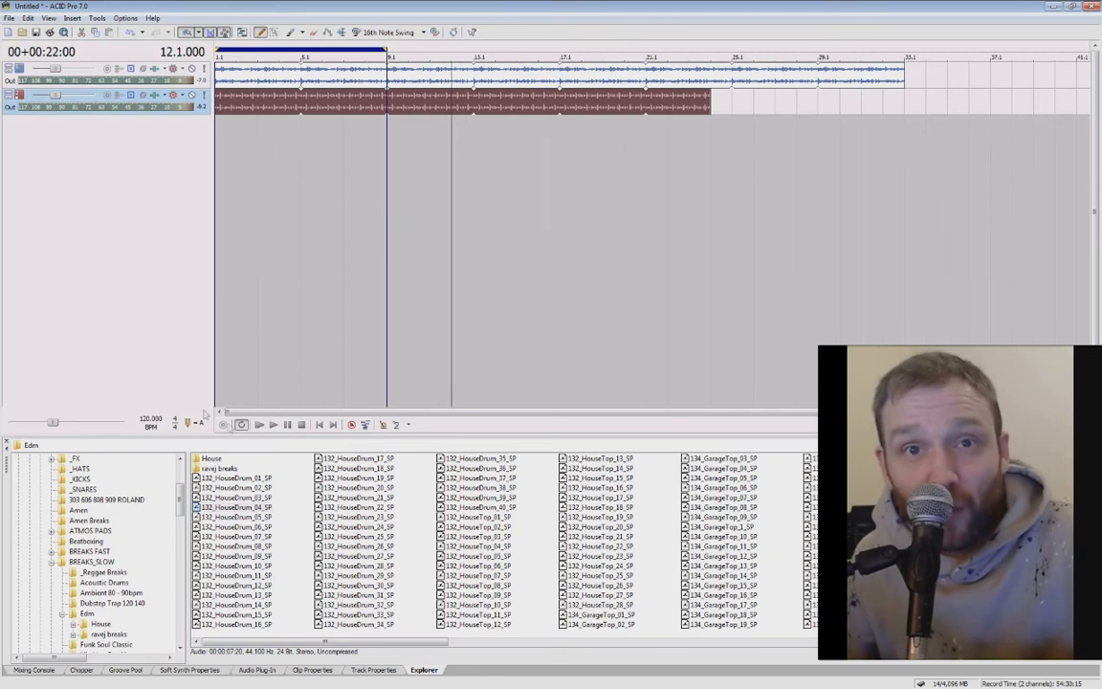
Browse the Acoustic Drums, House and ravej breaks folders, auditioning Acoustic Drums 08 and acDRUMS_008 from cas_breaks
{"action": "left_click", "coordinate": [216, 468]}
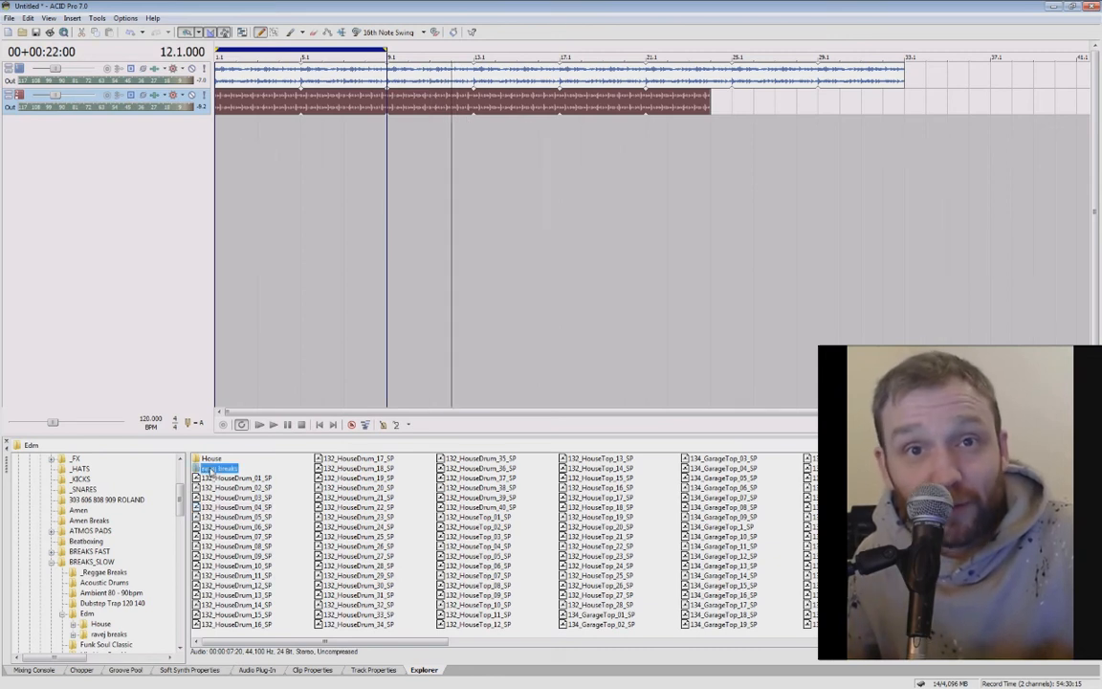
{"action": "left_click", "coordinate": [88, 541]}
{"action": "left_click", "coordinate": [105, 582]}
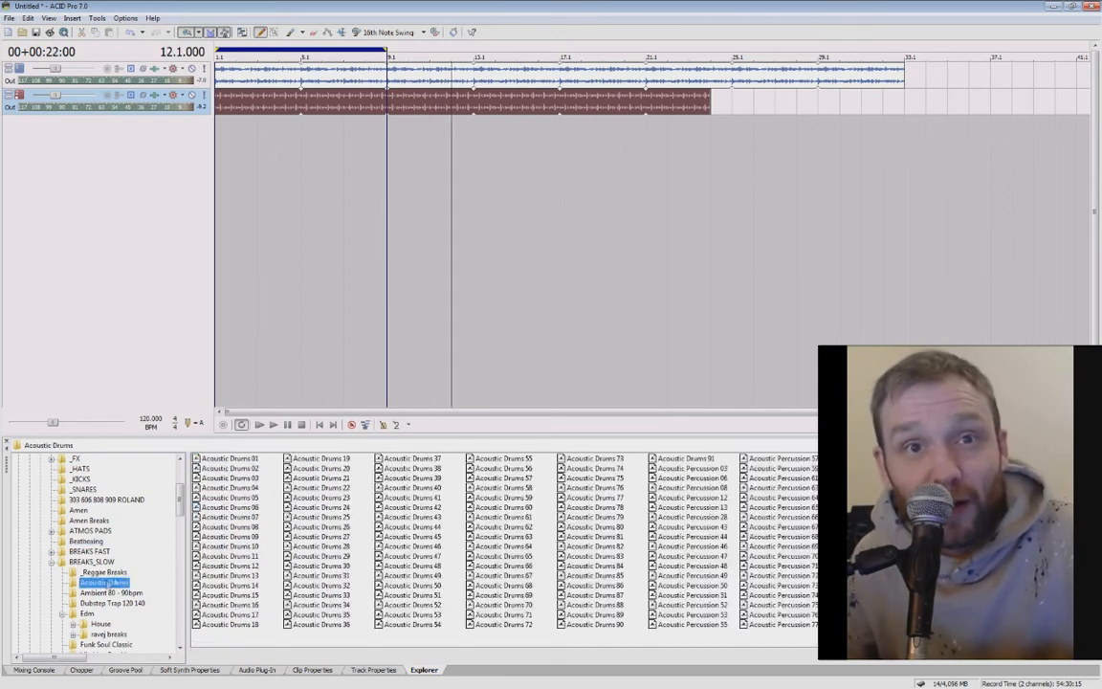
{"action": "left_click", "coordinate": [244, 527]}
{"action": "mouse_move", "coordinate": [236, 530]}
{"action": "left_mouse_down"}
{"action": "mouse_move", "coordinate": [238, 367]}
{"action": "mouse_move", "coordinate": [214, 308]}
{"action": "mouse_move", "coordinate": [229, 527]}
{"action": "left_mouse_up"}
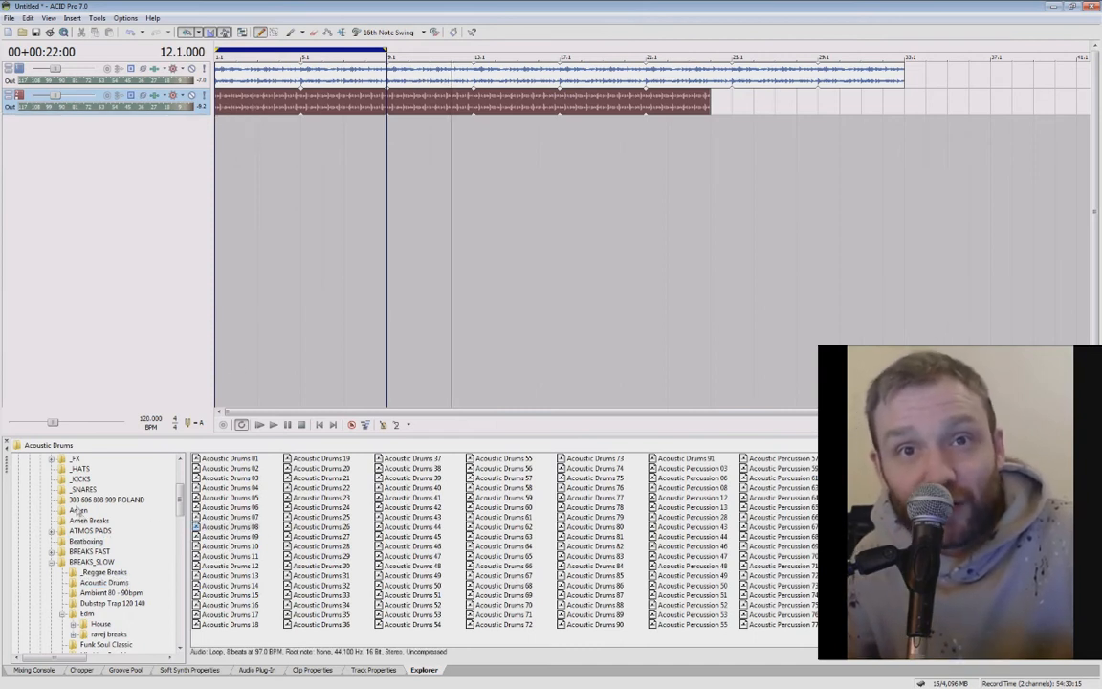
{"action": "left_click", "coordinate": [100, 623]}
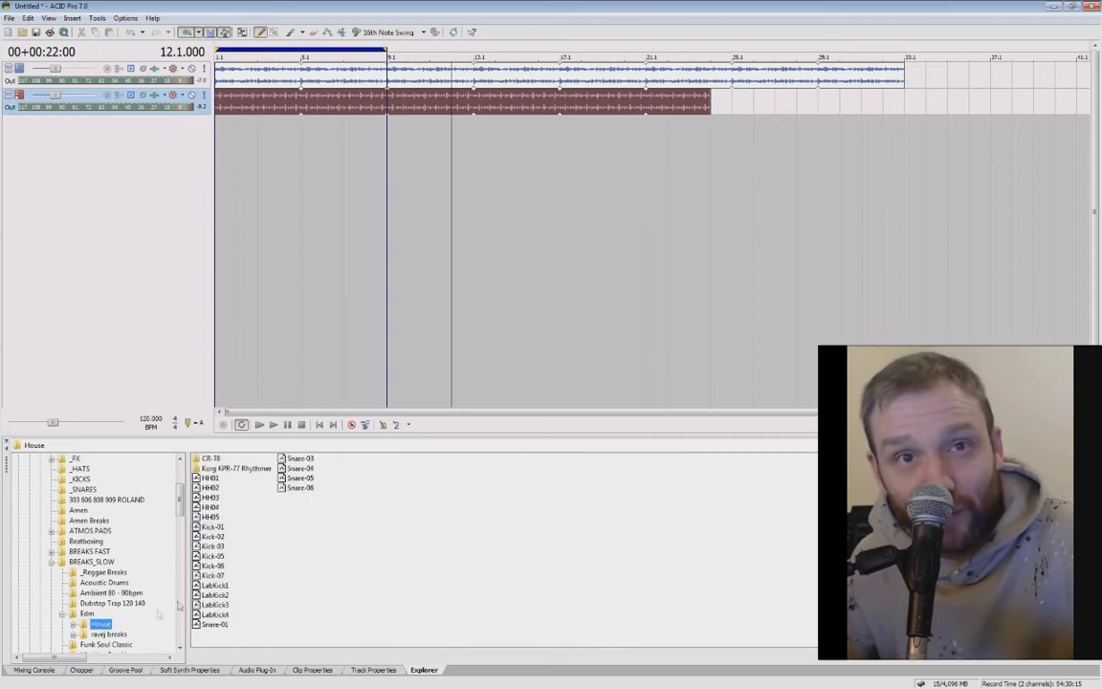
{"action": "left_click", "coordinate": [108, 634]}
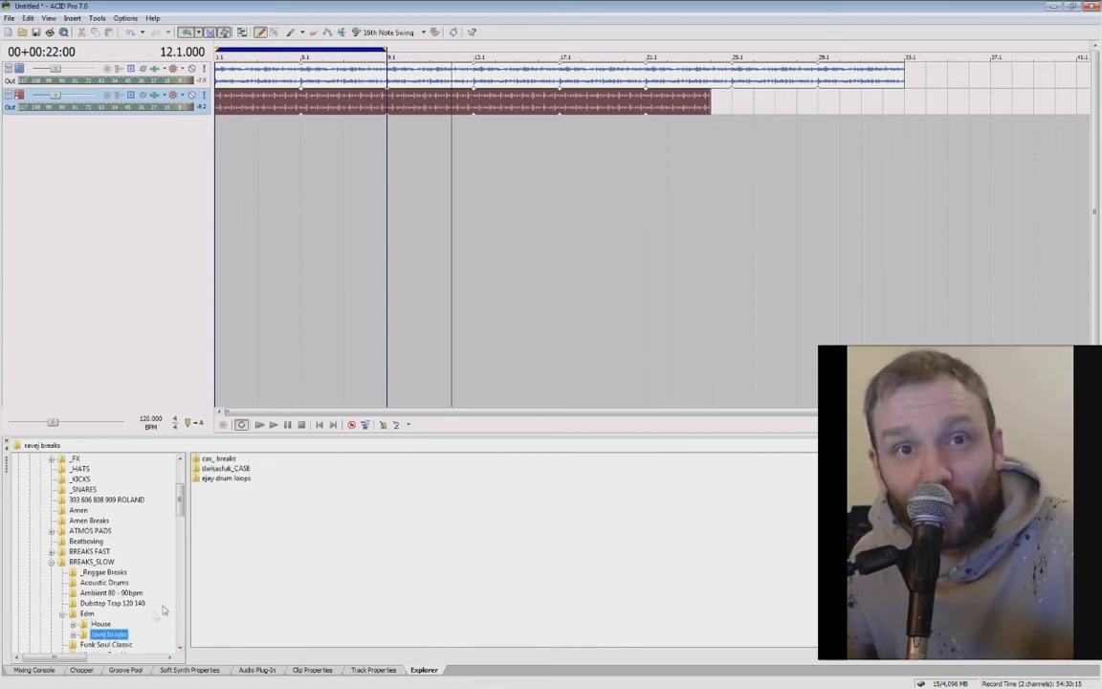
{"action": "double_click", "coordinate": [216, 459]}
{"action": "left_click", "coordinate": [211, 528]}
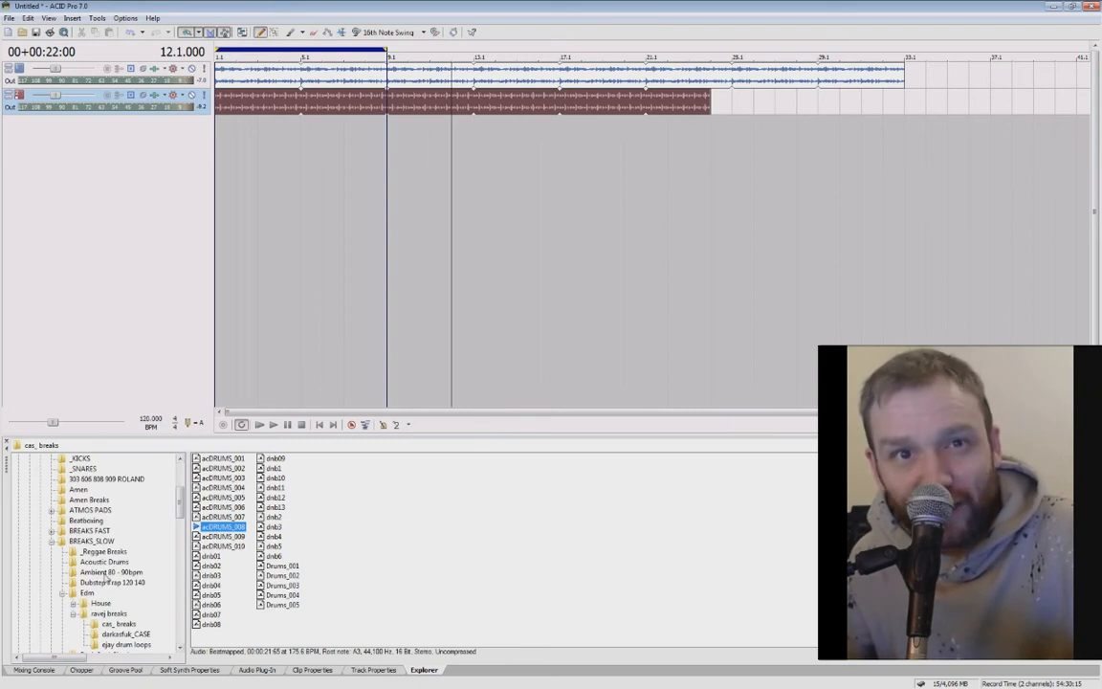
Add AD-80bpm_drumlp_17 from the Ambient 80 - 90bpm folder as a new track and draw it from bar 18 to bar 35
{"action": "left_click", "coordinate": [107, 573]}
{"action": "left_click", "coordinate": [247, 538]}
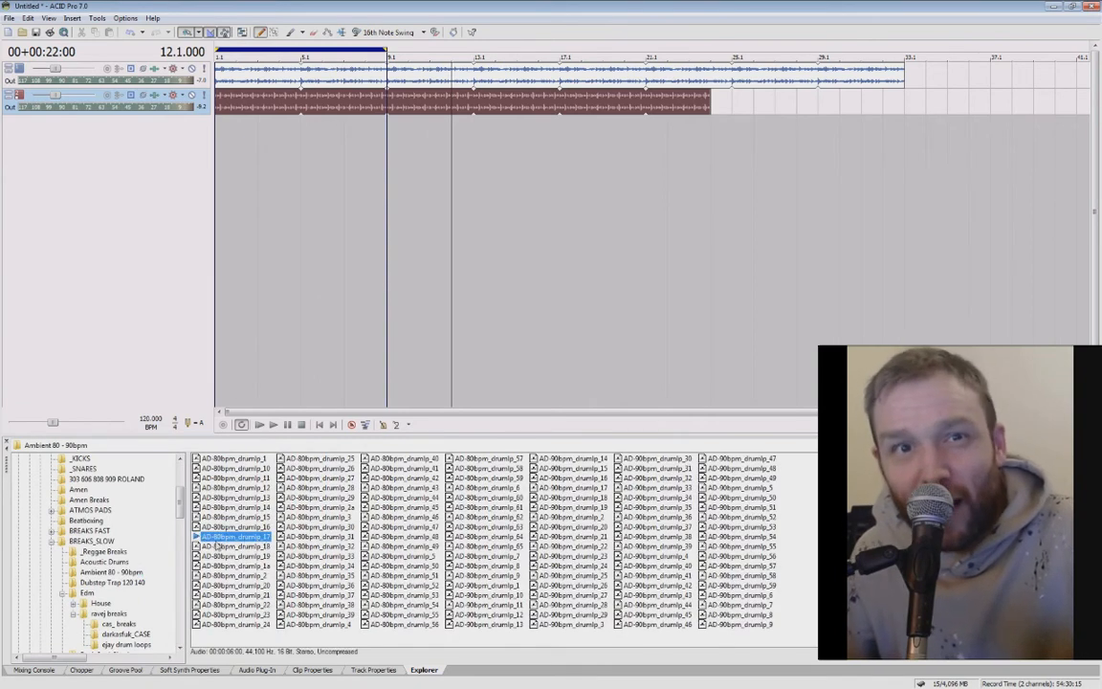
{"action": "left_click_drag", "start_coordinate": [232, 542], "coordinate": [245, 315]}
{"action": "left_click_drag", "start_coordinate": [429, 129], "coordinate": [793, 102]}
Rearrange the house drum track to cover bars 1 to 18 and 31 to 40, and extend the first track's loop to bar 37
{"action": "mouse_move", "coordinate": [585, 133]}
{"action": "left_mouse_down"}
{"action": "mouse_move", "coordinate": [729, 133]}
{"action": "mouse_move", "coordinate": [580, 98]}
{"action": "left_mouse_up"}
{"action": "left_click", "coordinate": [708, 98]}
{"action": "left_click_drag", "start_coordinate": [867, 103], "coordinate": [1056, 88]}
{"action": "left_click_drag", "start_coordinate": [903, 71], "coordinate": [990, 70]}
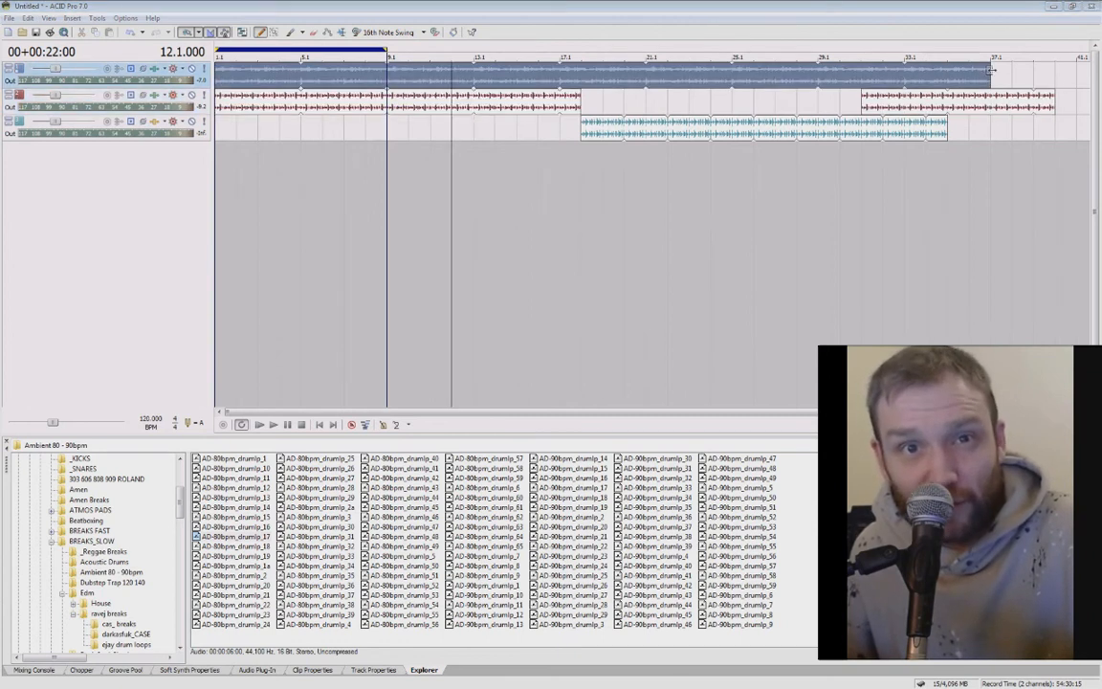
Audition 90 bpm loops, add AD-90bpm_drumlp_2 as a new track and draw it from bar 27 to bar 36
{"action": "left_click", "coordinate": [593, 476]}
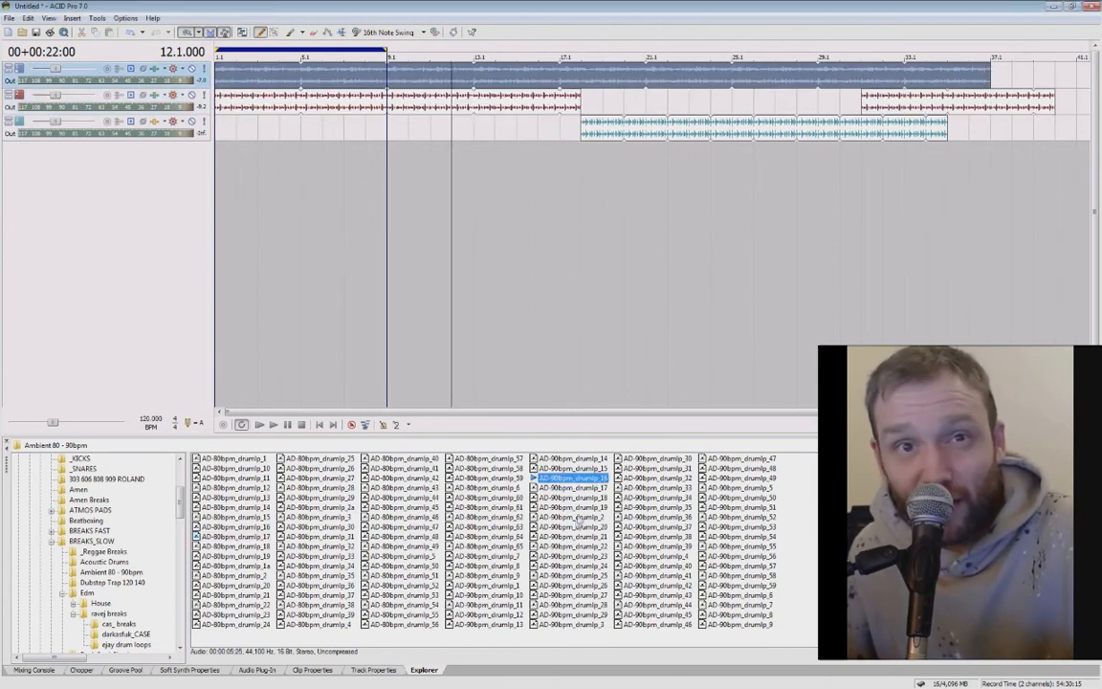
{"action": "left_click", "coordinate": [589, 517]}
{"action": "left_click_drag", "start_coordinate": [578, 521], "coordinate": [175, 172]}
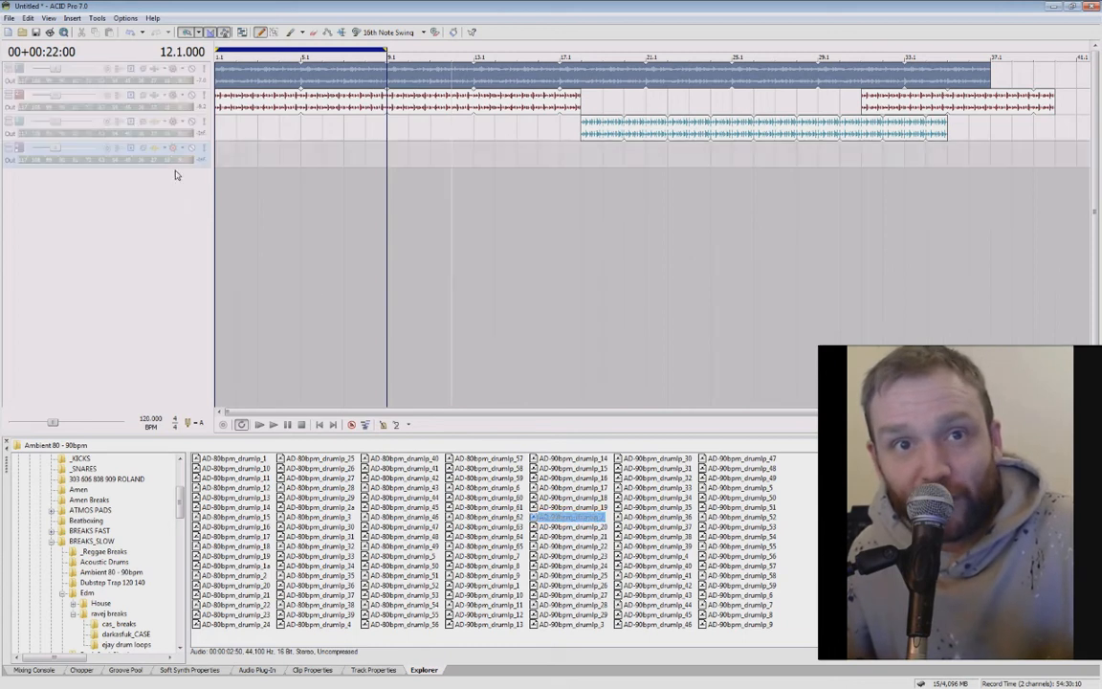
{"action": "left_click_drag", "start_coordinate": [779, 157], "coordinate": [975, 142]}
Add AD-90bpm_drumlp_54 as a new track and draw it at bars 15 to 27 and bars 34 to 39
{"action": "left_click_drag", "start_coordinate": [770, 537], "coordinate": [774, 178]}
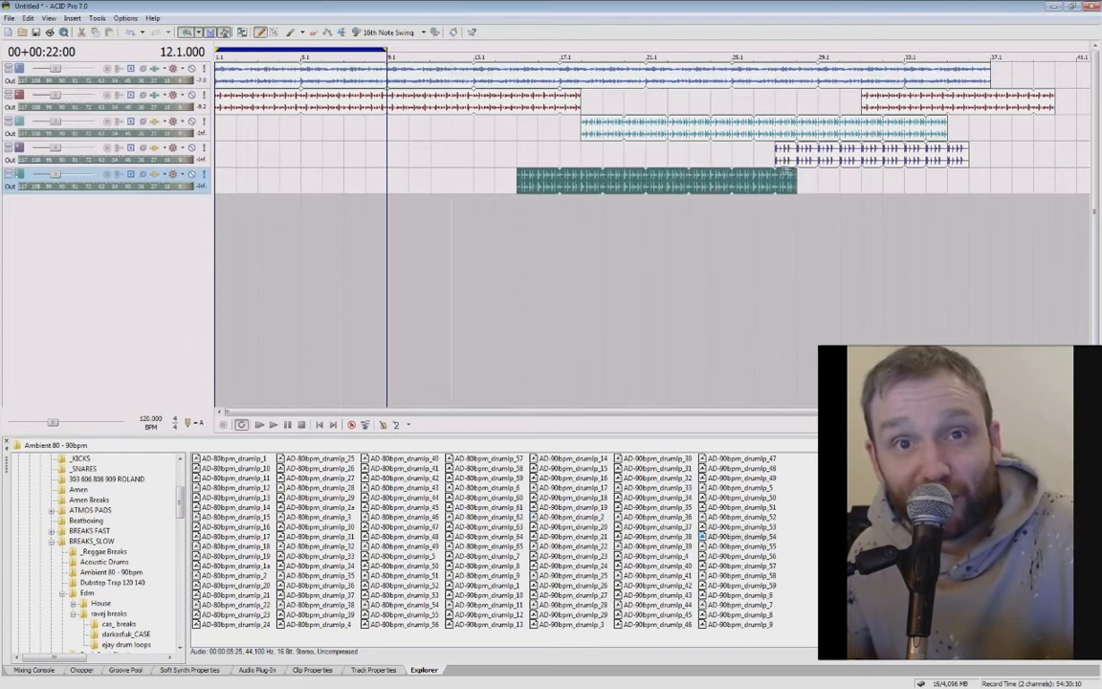
{"action": "left_click_drag", "start_coordinate": [925, 180], "coordinate": [1034, 182]}
{"action": "left_click", "coordinate": [1072, 125]}
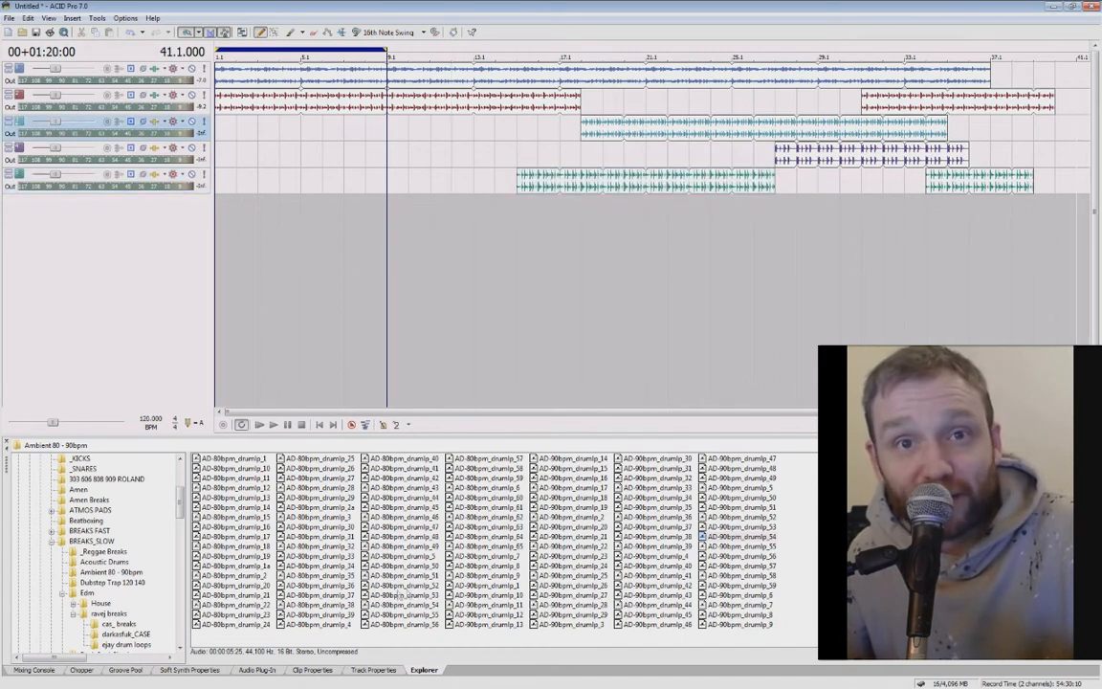
Add AD-80bpm_drumlp_9 as a new track at bars 11 to 15 and 39 to 42, and draw the third track's loop at bars 40 to 42
{"action": "left_click", "coordinate": [331, 577]}
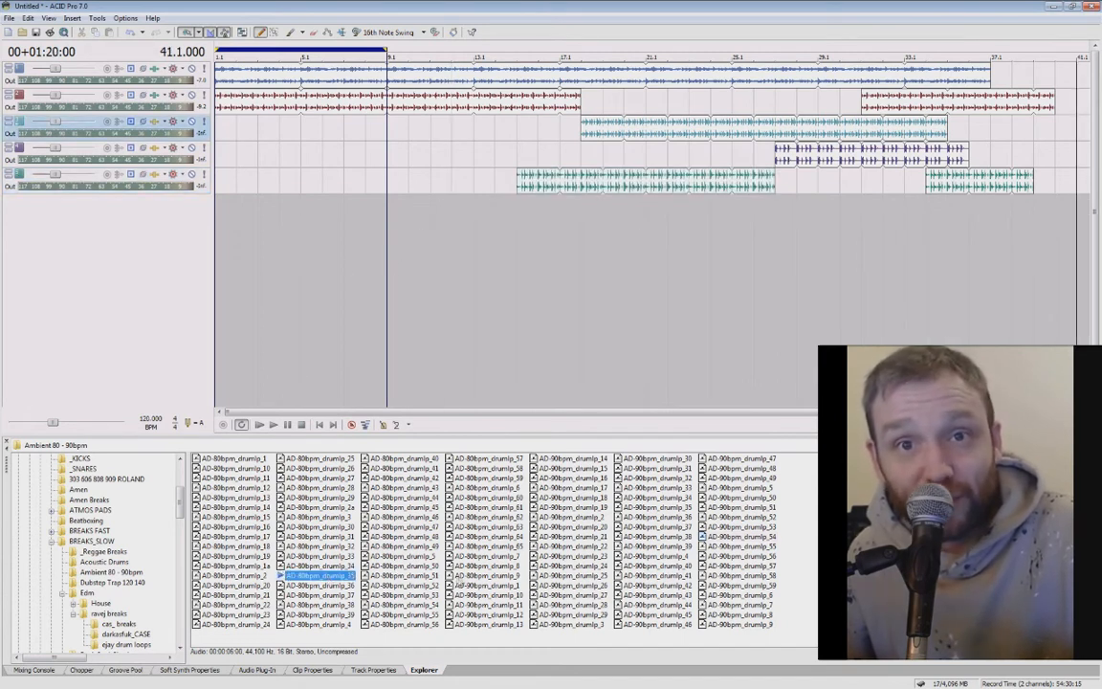
{"action": "left_click", "coordinate": [490, 576]}
{"action": "left_click_drag", "start_coordinate": [490, 577], "coordinate": [172, 316]}
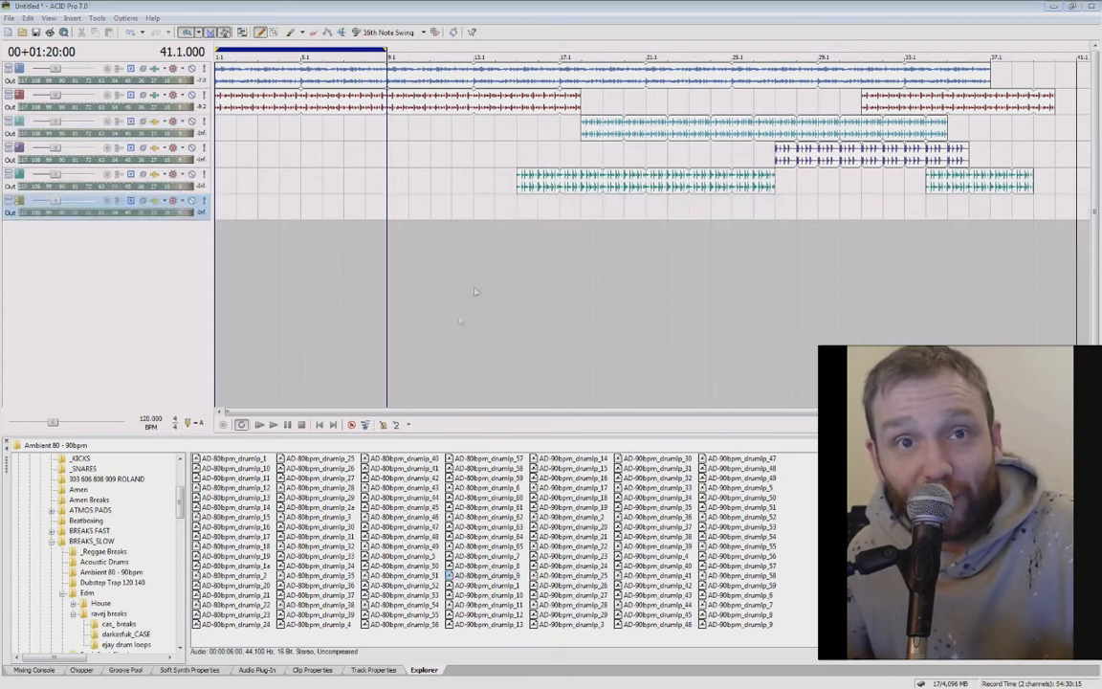
{"action": "mouse_move", "coordinate": [431, 201]}
{"action": "left_mouse_down"}
{"action": "mouse_move", "coordinate": [576, 202]}
{"action": "mouse_move", "coordinate": [528, 208]}
{"action": "left_mouse_up"}
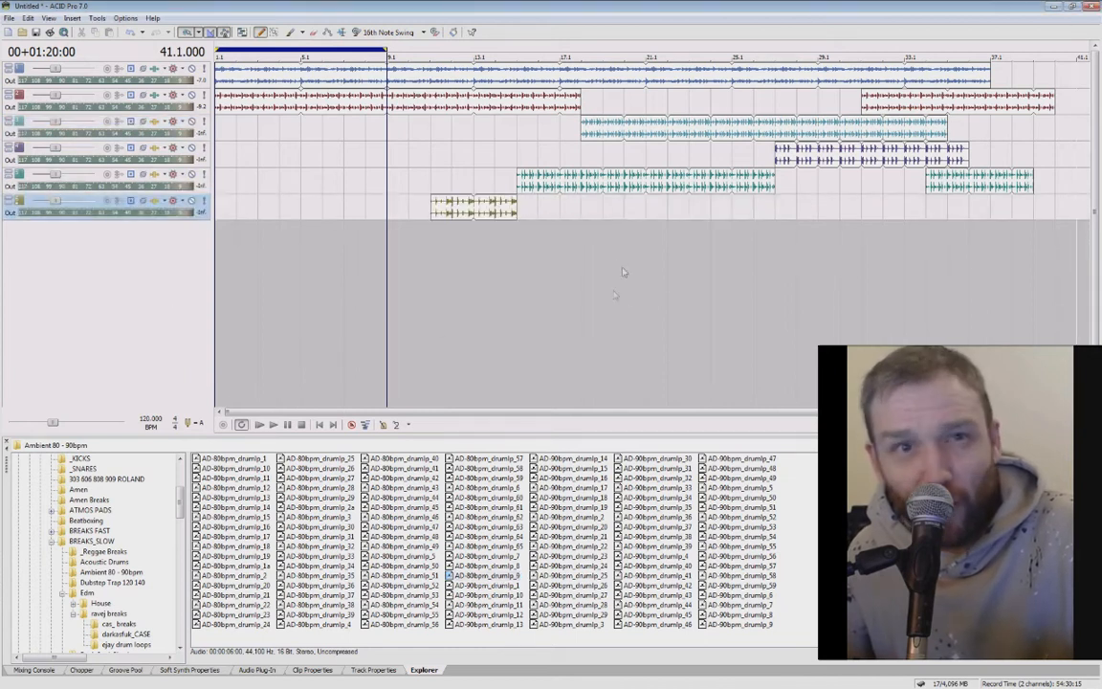
{"action": "left_click_drag", "start_coordinate": [1031, 202], "coordinate": [1067, 203]}
{"action": "mouse_move", "coordinate": [1023, 124]}
{"action": "left_mouse_down"}
{"action": "mouse_move", "coordinate": [1068, 120]}
{"action": "mouse_move", "coordinate": [1047, 122]}
{"action": "left_mouse_up"}
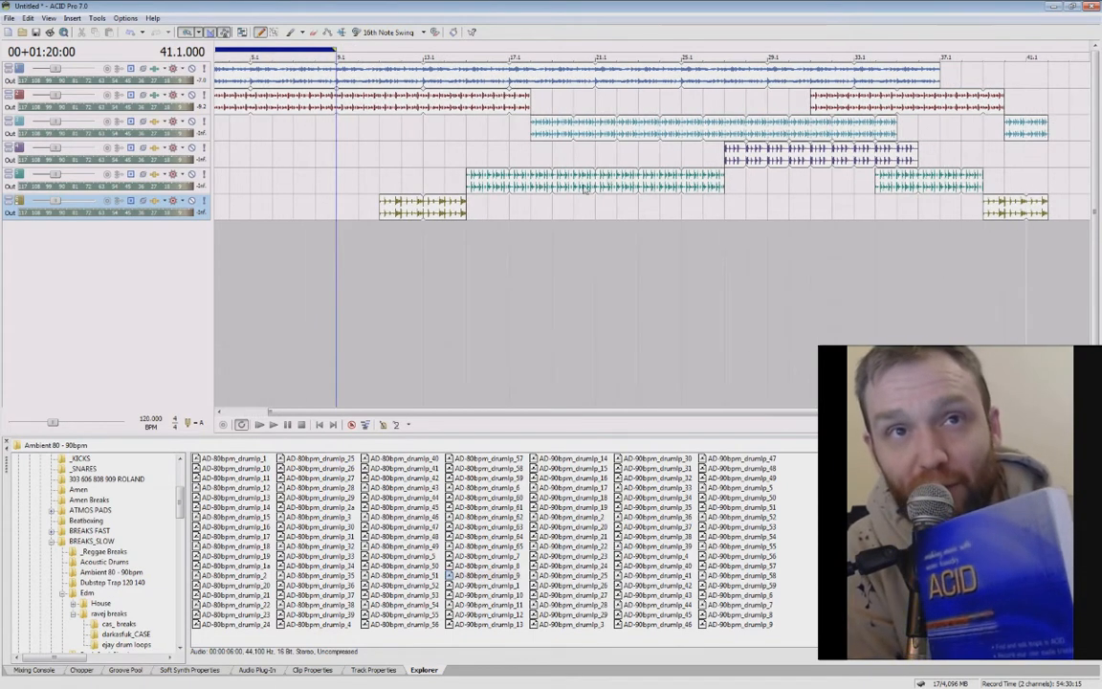
Split the fifth track's long drum event at bars 18, 19, 20 and 21
{"action": "left_click", "coordinate": [529, 186]}
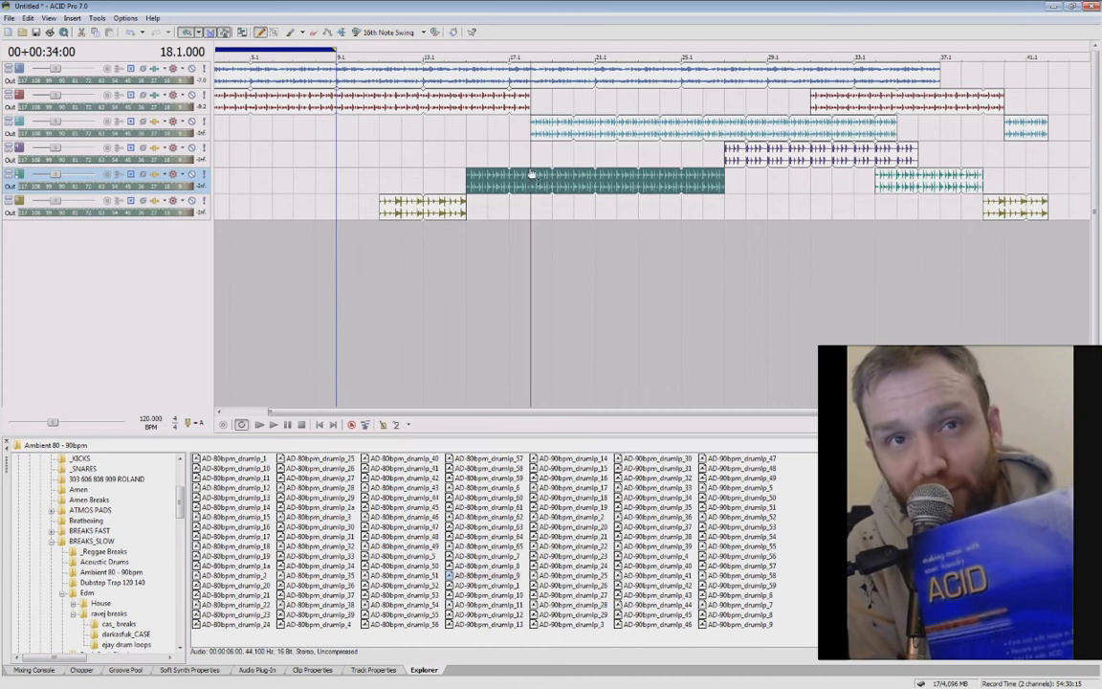
{"action": "key", "text": "s"}
{"action": "left_click", "coordinate": [552, 187]}
{"action": "key", "text": "s"}
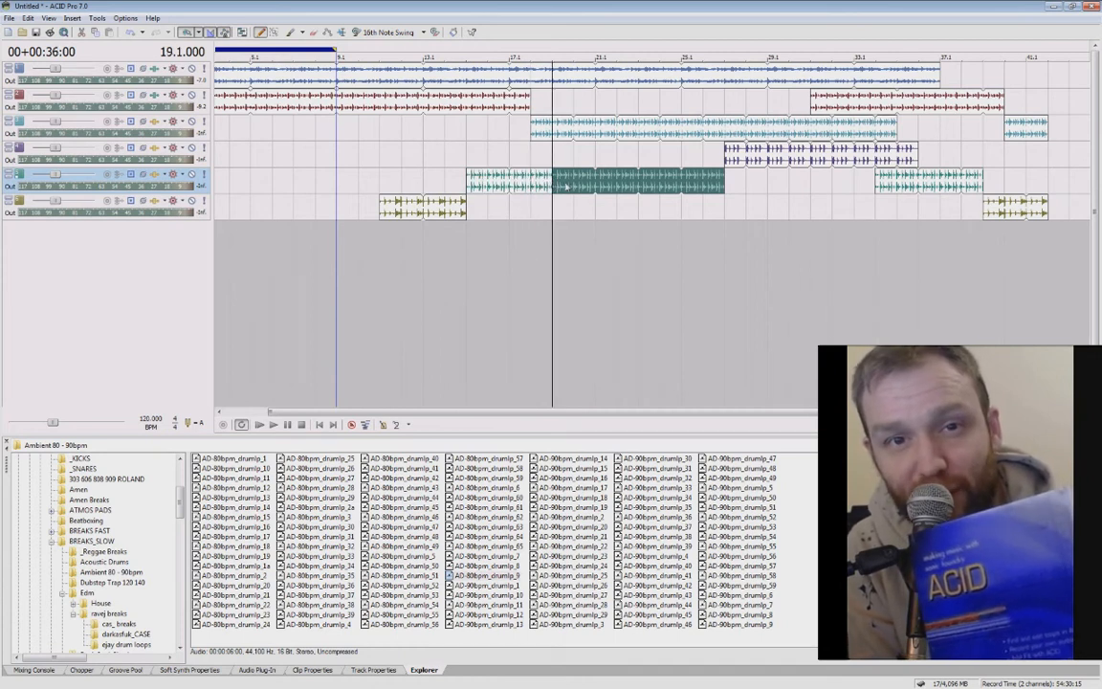
{"action": "left_click", "coordinate": [574, 186]}
{"action": "key", "text": "s"}
{"action": "left_click", "coordinate": [594, 186]}
{"action": "key", "text": "s"}
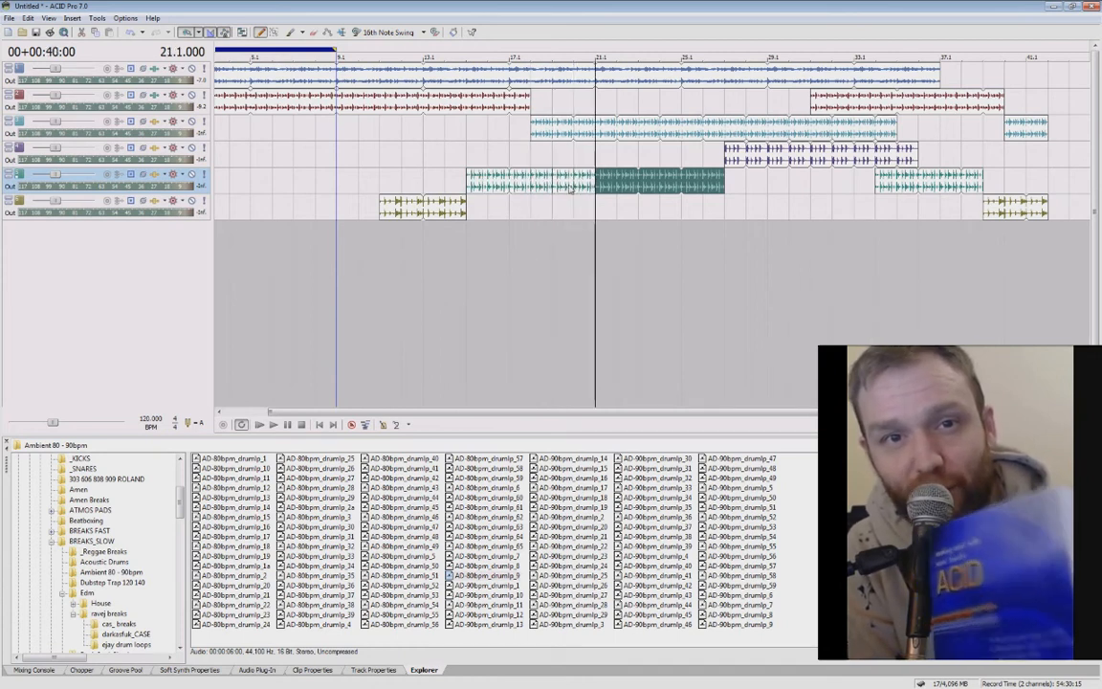
Copy the one-bar slice at bar 19 on the fifth track and paste it at bar 10
{"action": "right_click", "coordinate": [570, 184]}
{"action": "left_click", "coordinate": [617, 295]}
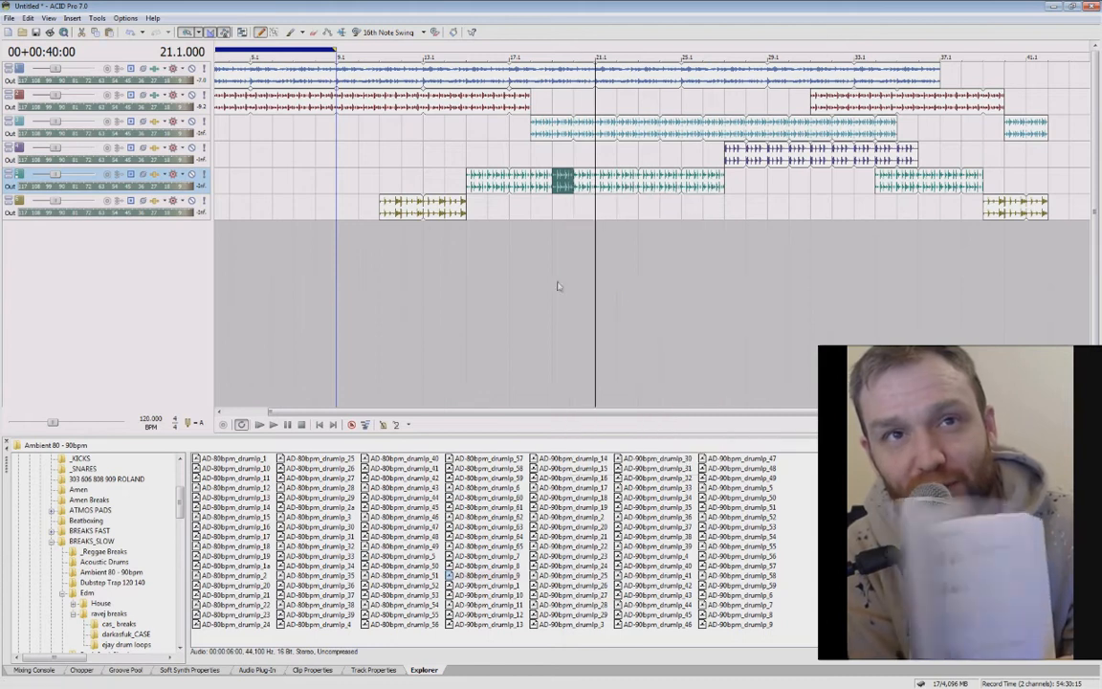
{"action": "left_click", "coordinate": [364, 173]}
{"action": "right_click", "coordinate": [360, 177]}
{"action": "left_click", "coordinate": [383, 230]}
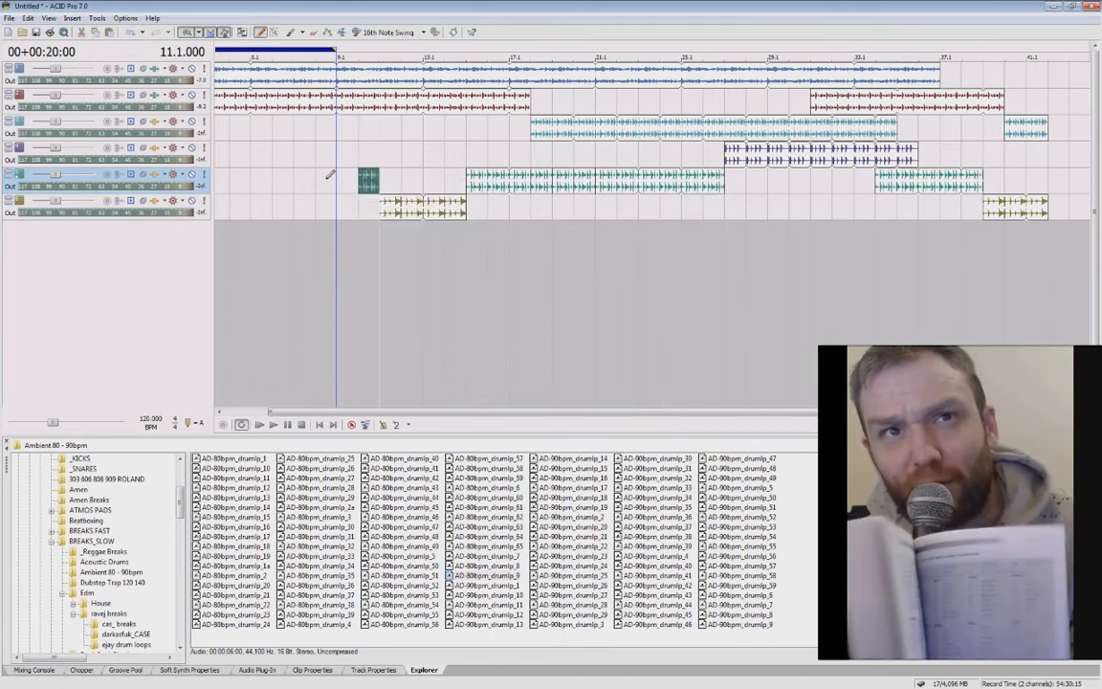
Paste further copies of the slice on the fifth track at bars 9, 8 and 11
{"action": "left_click", "coordinate": [336, 175]}
{"action": "right_click", "coordinate": [337, 175]}
{"action": "left_click", "coordinate": [361, 227]}
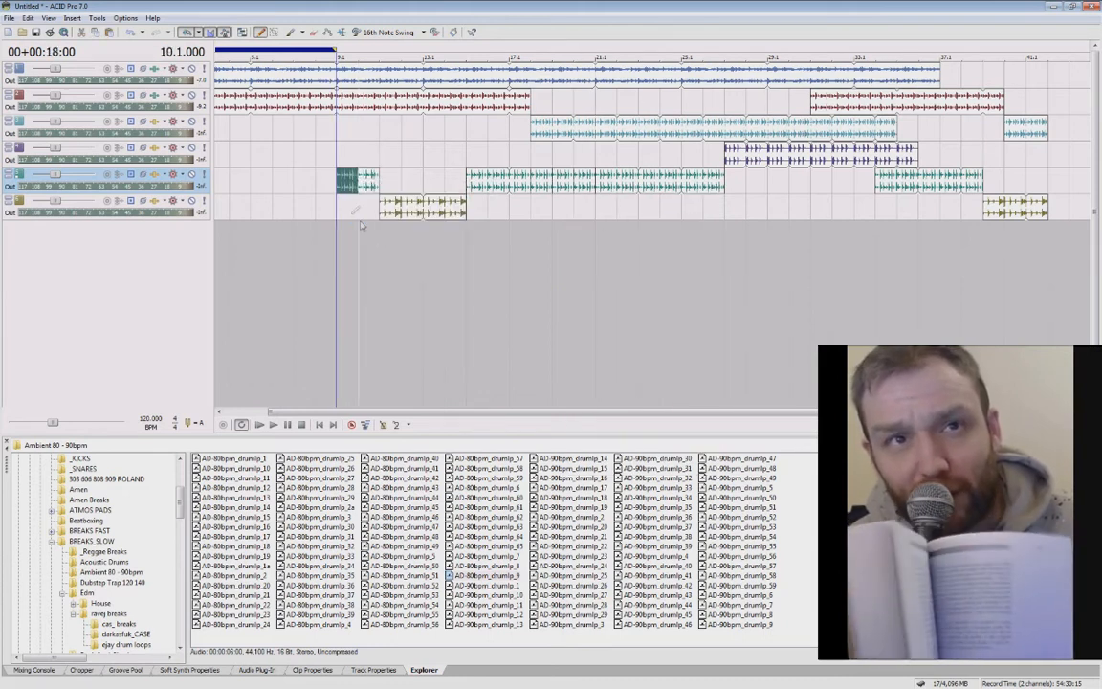
{"action": "left_click", "coordinate": [316, 177]}
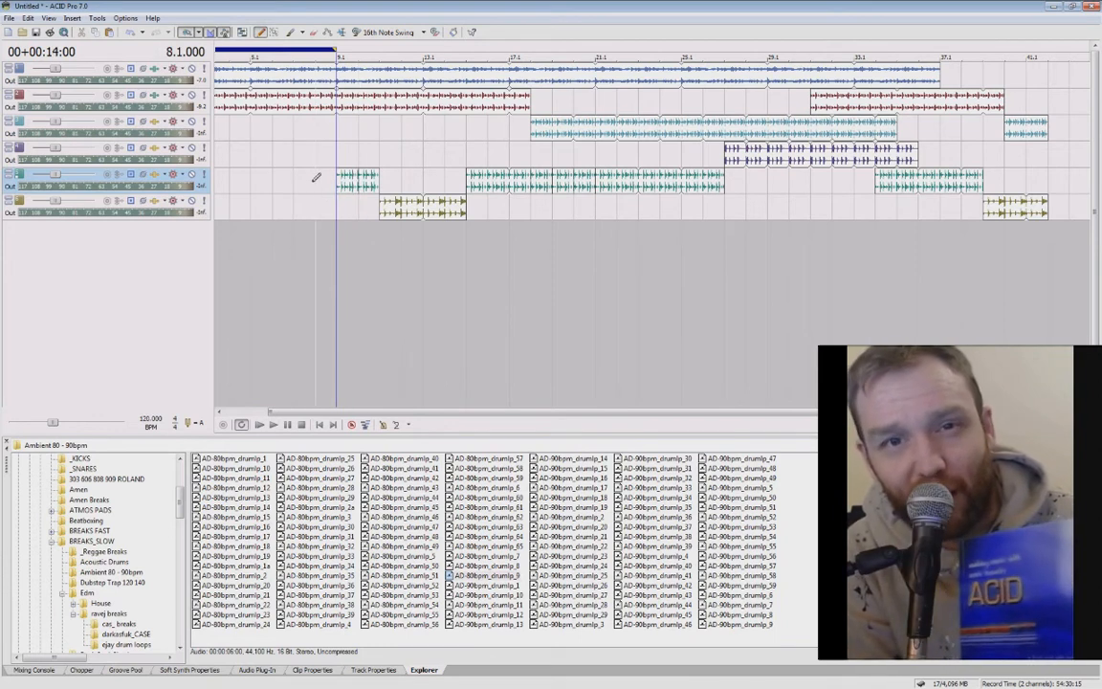
{"action": "key", "text": "ctrl+v"}
{"action": "left_click", "coordinate": [297, 183]}
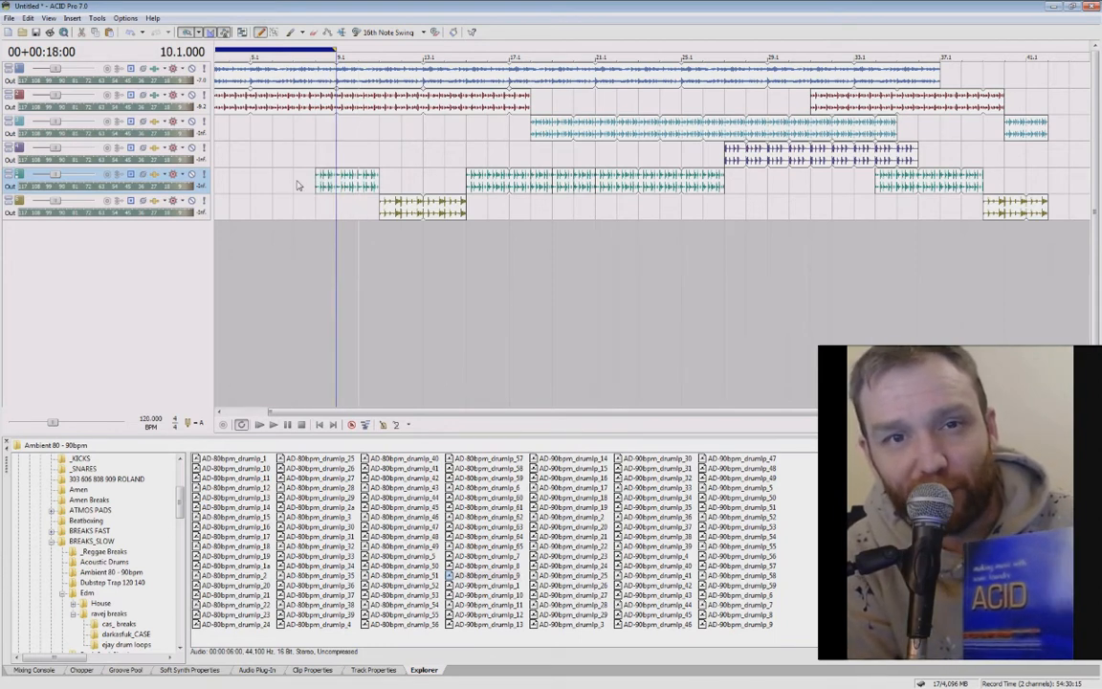
{"action": "left_click", "coordinate": [383, 181]}
{"action": "key", "text": "ctrl+v"}
Select the four pasted slices with the Selection tool, move them to start at bar 9, and return the cursor to the project start
{"action": "left_click", "coordinate": [274, 32]}
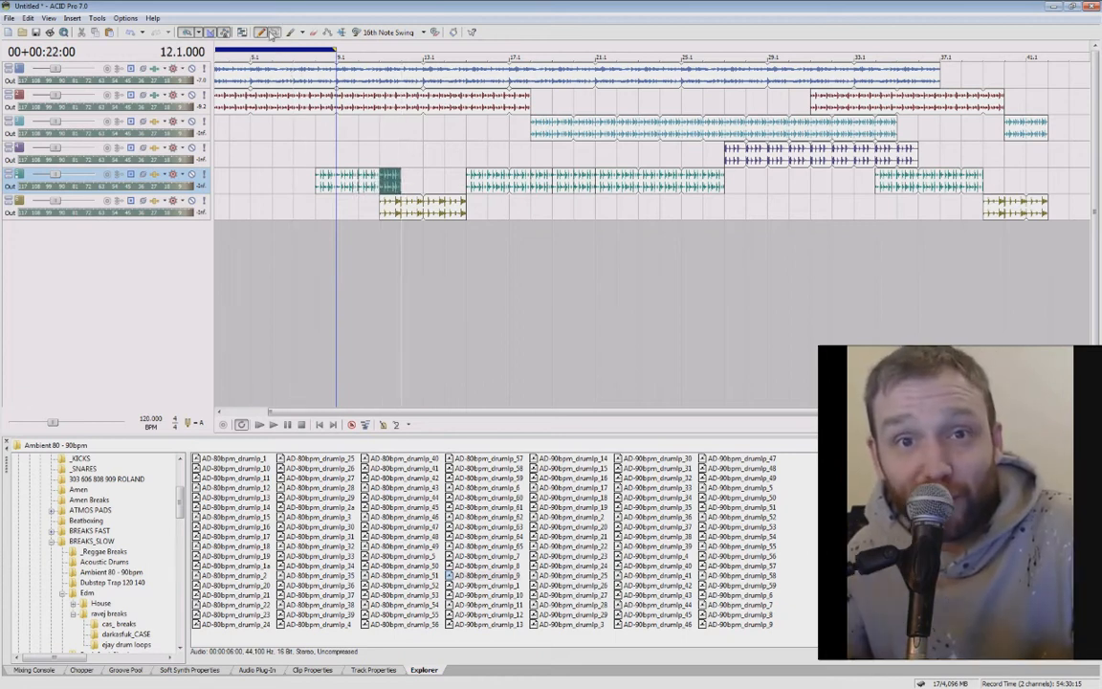
{"action": "left_click_drag", "start_coordinate": [304, 187], "coordinate": [441, 174]}
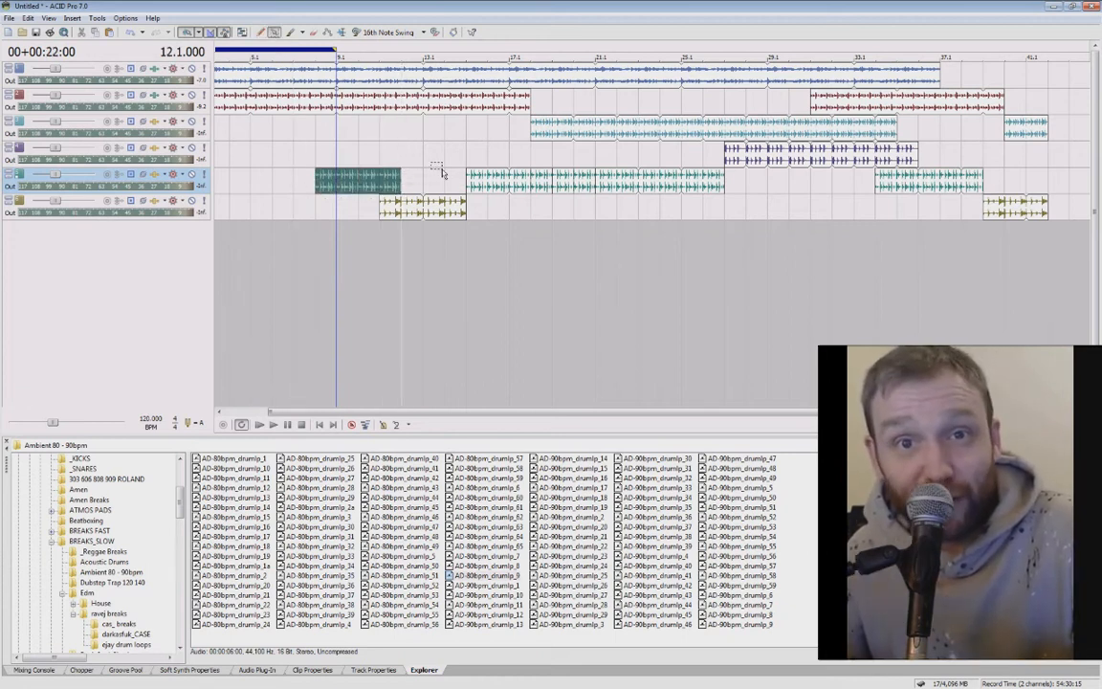
{"action": "left_click", "coordinate": [443, 175]}
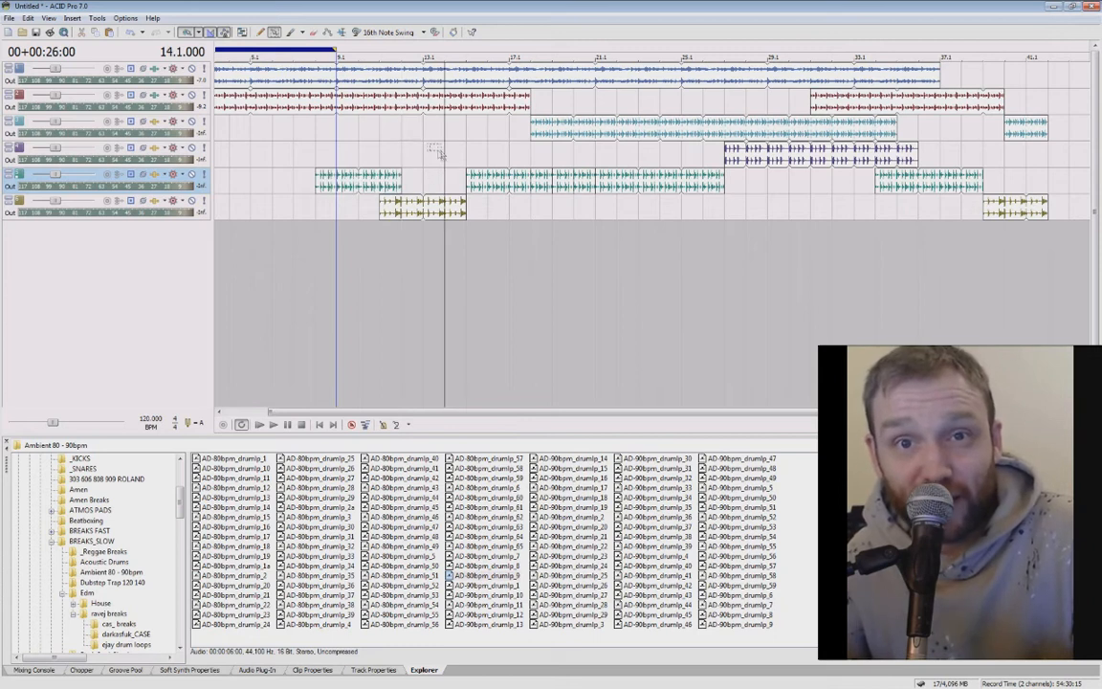
{"action": "left_click_drag", "start_coordinate": [335, 178], "coordinate": [356, 177]}
{"action": "left_click", "coordinate": [358, 178]}
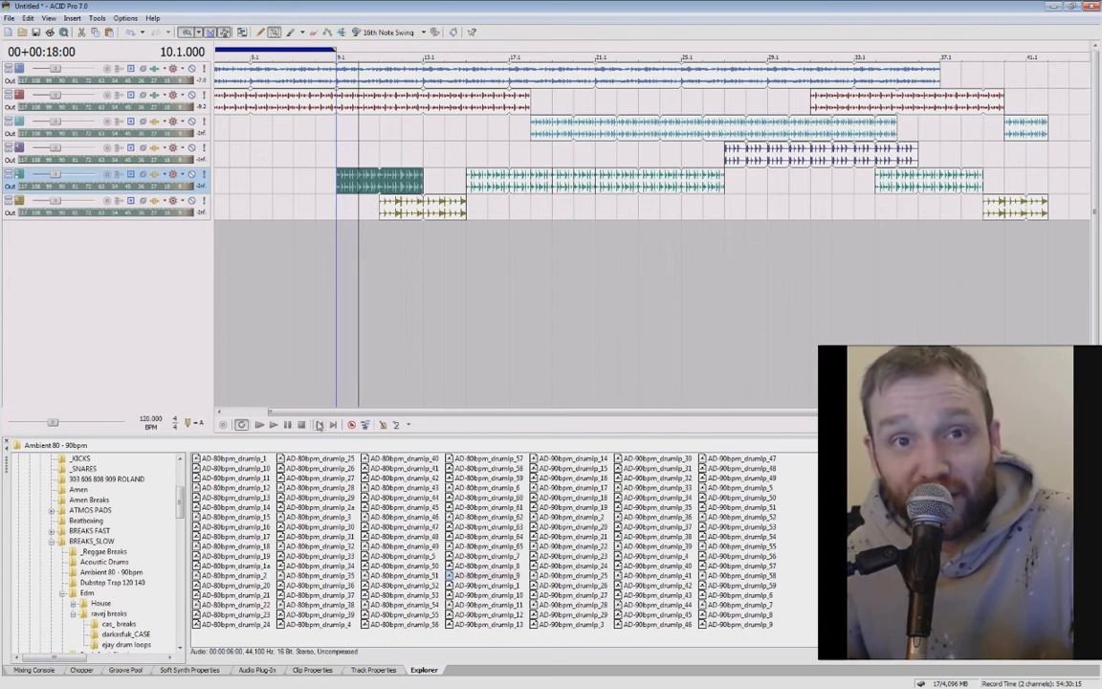
{"action": "key", "text": "ctrl+Home"}
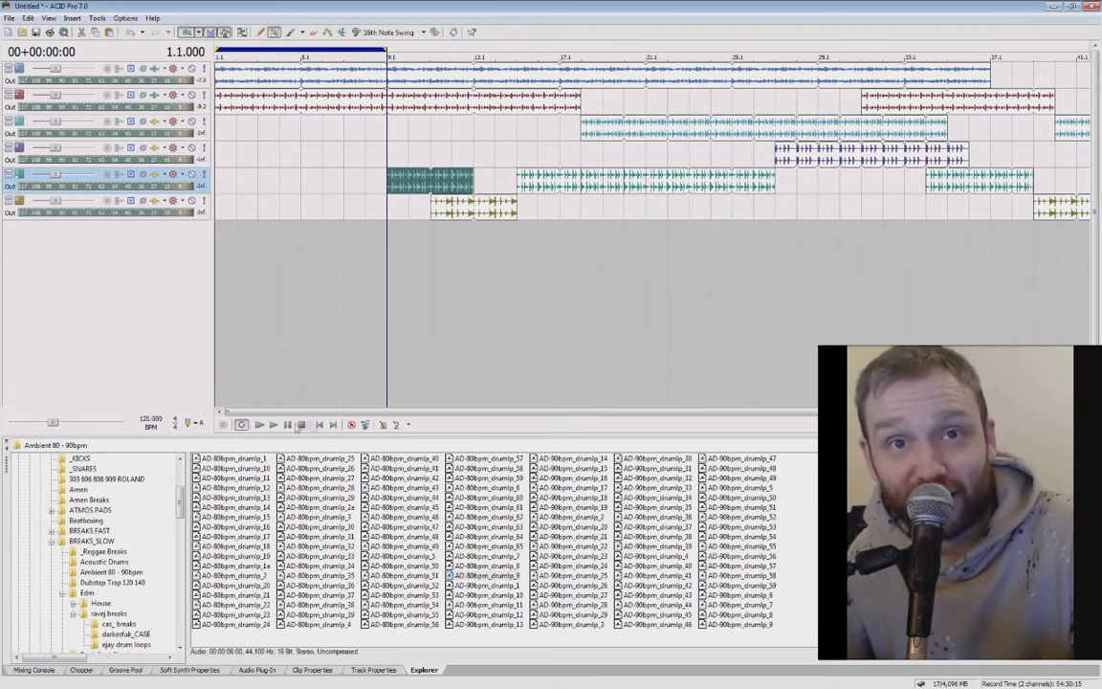
Play the drum loop arrangement from the project start
{"action": "left_click", "coordinate": [268, 425]}
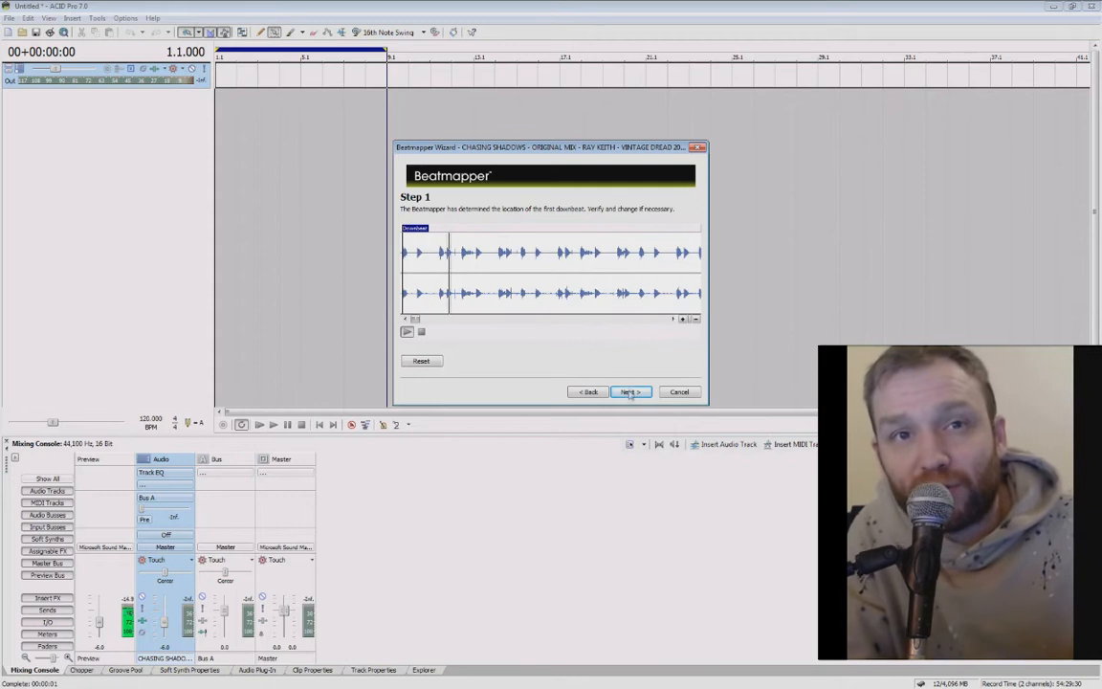
Accept the detected downbeat of CHASING SHADOWS and shorten the one-measure selection to a tempo of about 86.1 BPM
{"action": "left_click", "coordinate": [628, 392]}
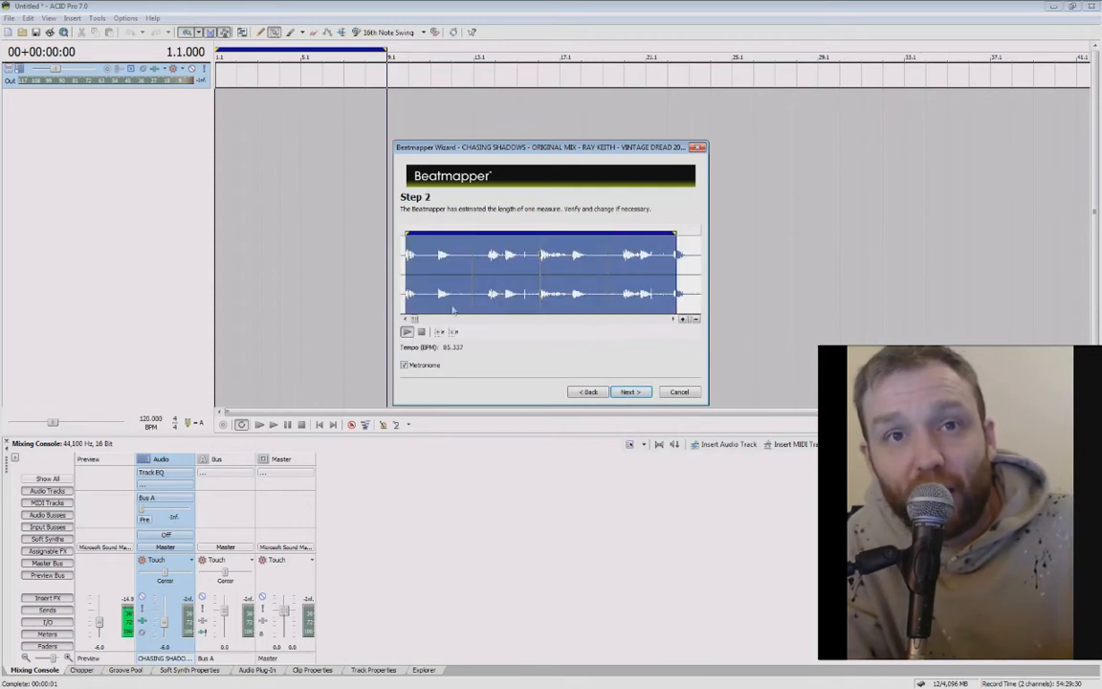
{"action": "left_click_drag", "start_coordinate": [672, 232], "coordinate": [667, 233]}
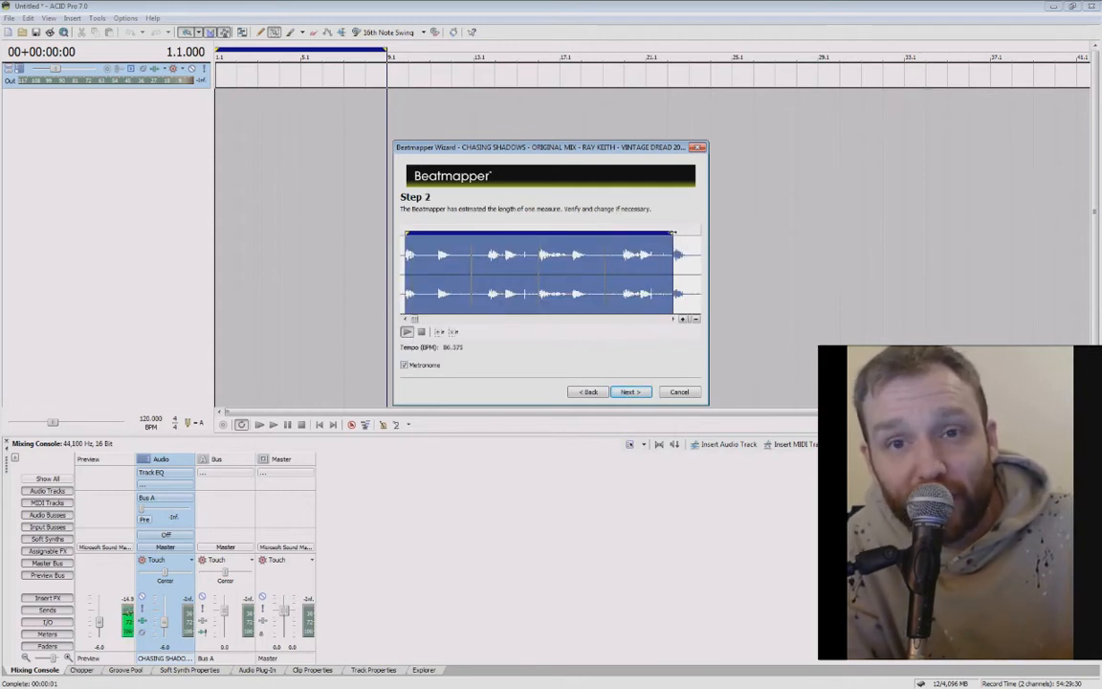
{"action": "scroll", "coordinate": [620, 278], "scroll_direction": "down", "scroll_amount": 3}
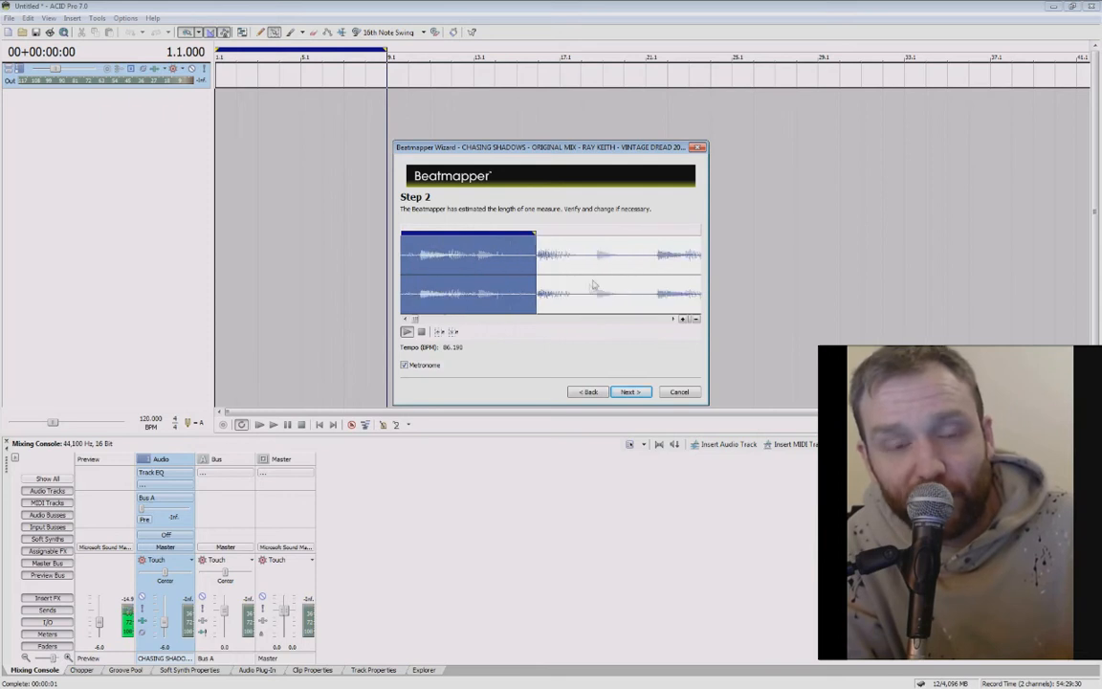
{"action": "left_click", "coordinate": [629, 392]}
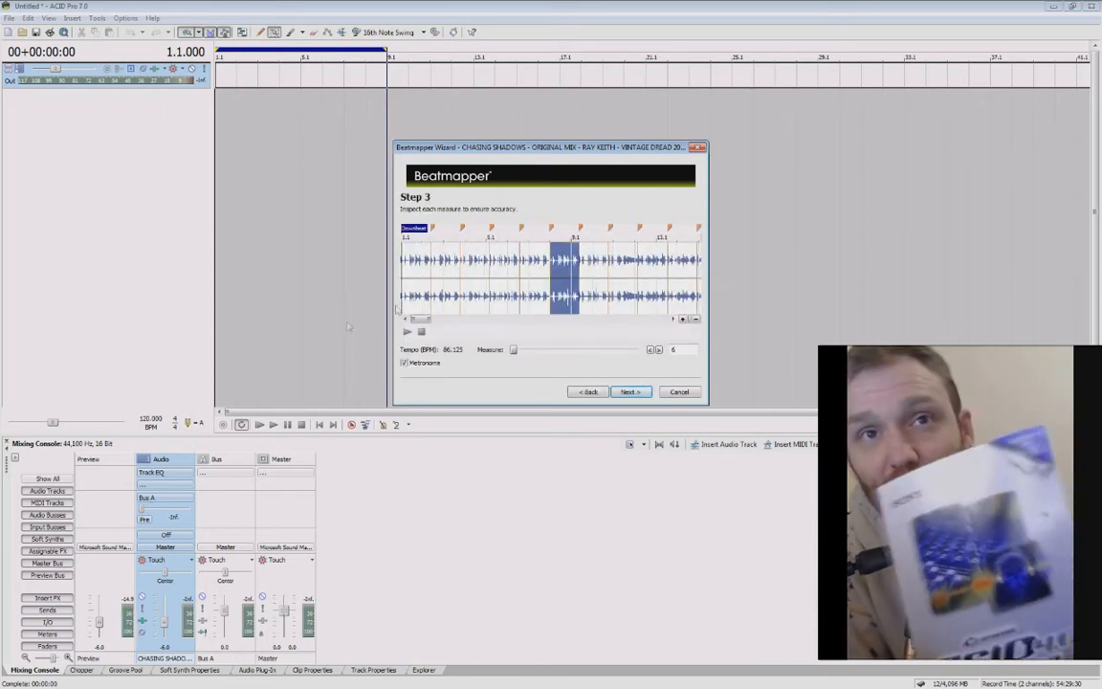
Audition measure 6 with the metronome and nudge its marker onto the beat for a tempo of 86.000 BPM
{"action": "left_click", "coordinate": [405, 363]}
{"action": "scroll", "coordinate": [636, 283], "scroll_direction": "up", "scroll_amount": 3}
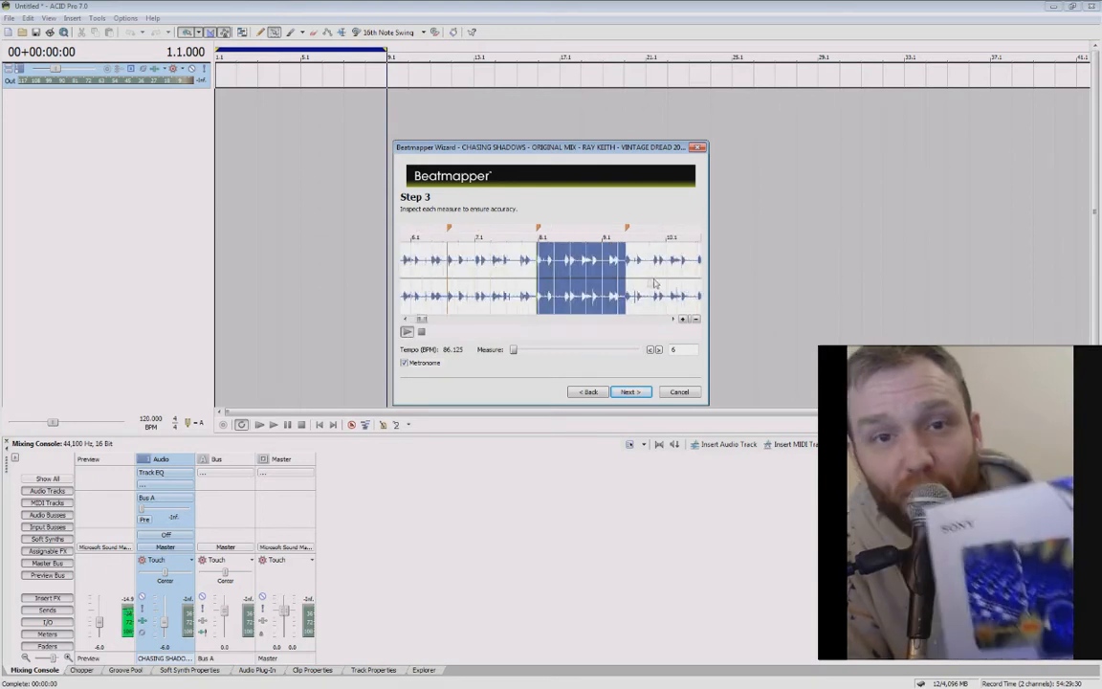
{"action": "scroll", "coordinate": [636, 282], "scroll_direction": "up", "scroll_amount": 2}
{"action": "left_click_drag", "start_coordinate": [537, 229], "coordinate": [541, 231]}
{"action": "scroll", "coordinate": [574, 258], "scroll_direction": "down", "scroll_amount": 3}
{"action": "left_click", "coordinate": [599, 270]}
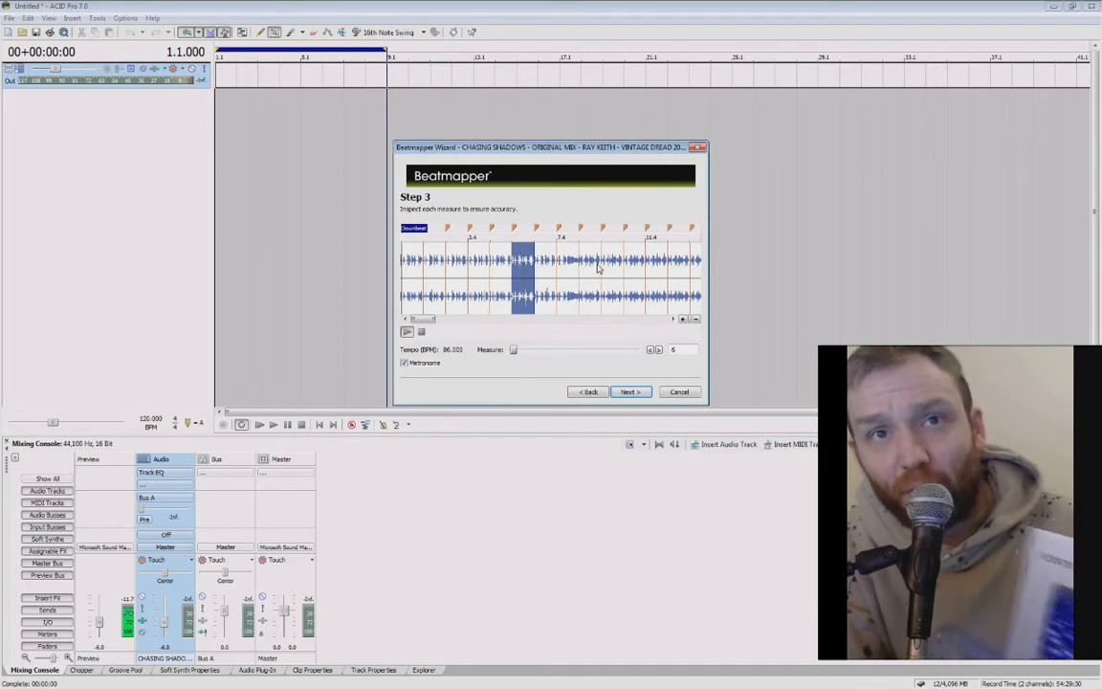
Inspect measure 9 and other measures of the beat map for accurate alignment
{"action": "scroll", "coordinate": [598, 270], "scroll_direction": "up", "scroll_amount": 2}
{"action": "scroll", "coordinate": [455, 268], "scroll_direction": "down", "scroll_amount": 3}
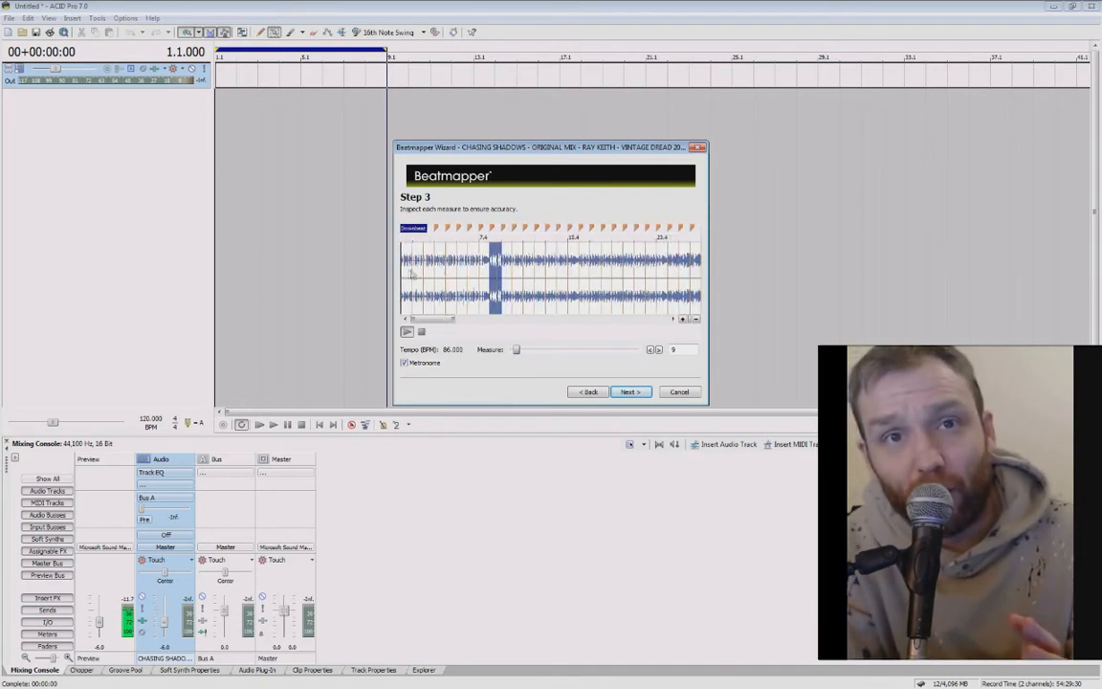
{"action": "left_click", "coordinate": [411, 275]}
{"action": "scroll", "coordinate": [467, 275], "scroll_direction": "up", "scroll_amount": 2}
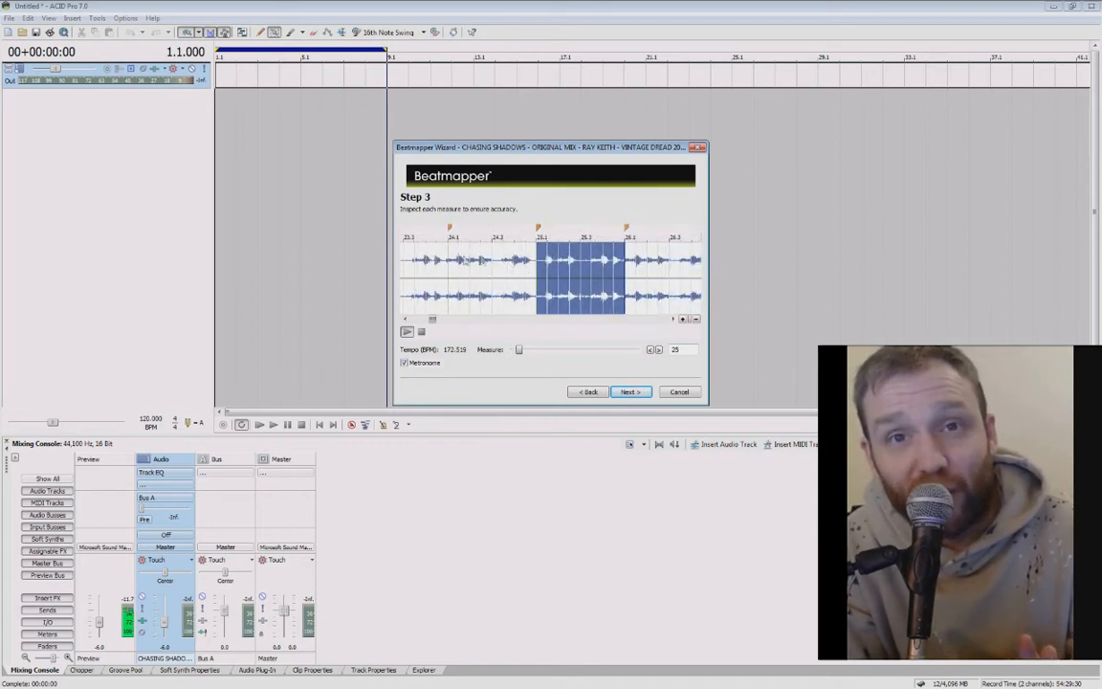
Check measures 25 and 19, and nudge measure 14's marker for a tempo of 172.261 BPM
{"action": "scroll", "coordinate": [453, 273], "scroll_direction": "up", "scroll_amount": 3}
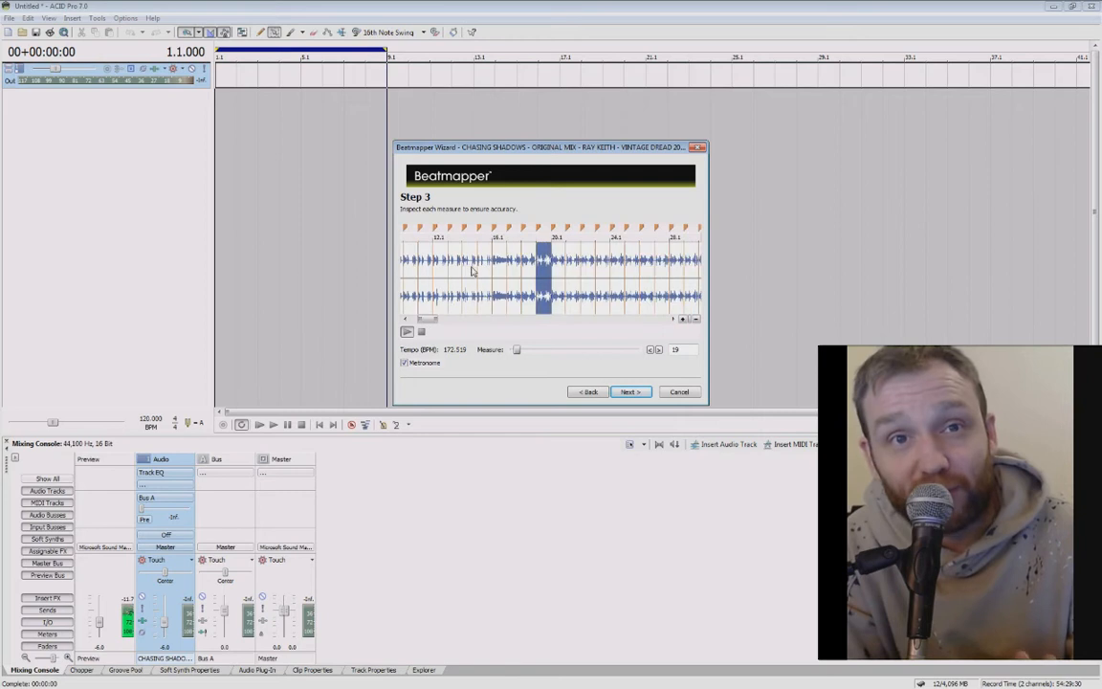
{"action": "scroll", "coordinate": [528, 267], "scroll_direction": "up", "scroll_amount": 2}
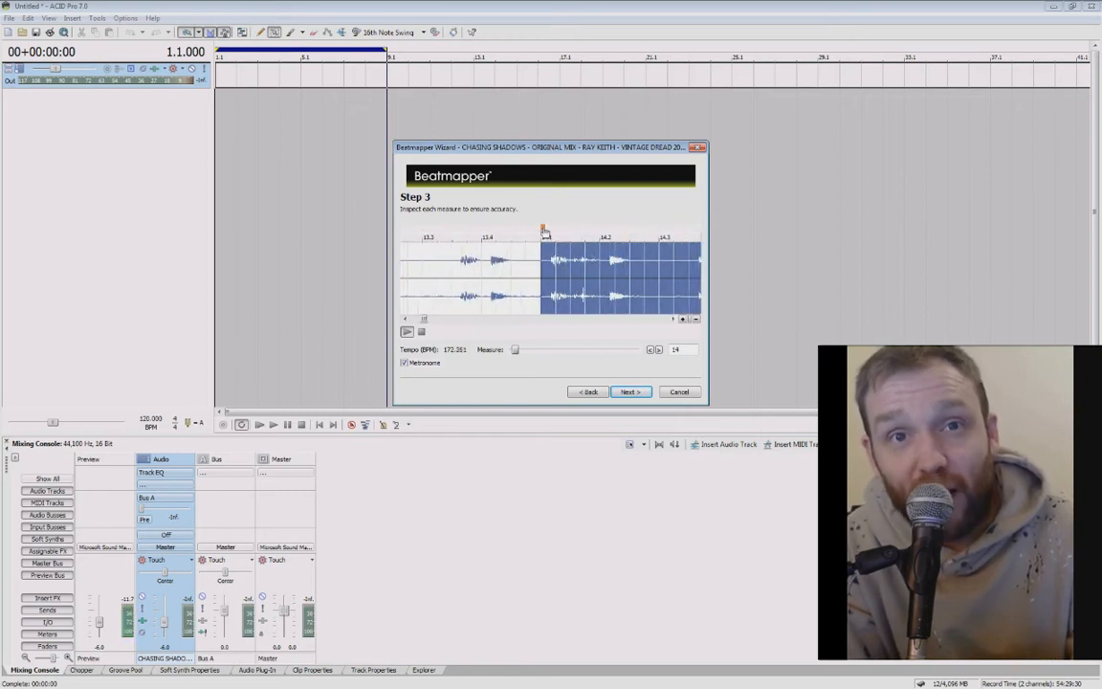
{"action": "scroll", "coordinate": [506, 275], "scroll_direction": "down", "scroll_amount": 3}
Check the alignment of measures 9, 6 and 4 and accept the CHASING SHADOWS beat map
{"action": "scroll", "coordinate": [468, 272], "scroll_direction": "up", "scroll_amount": 3}
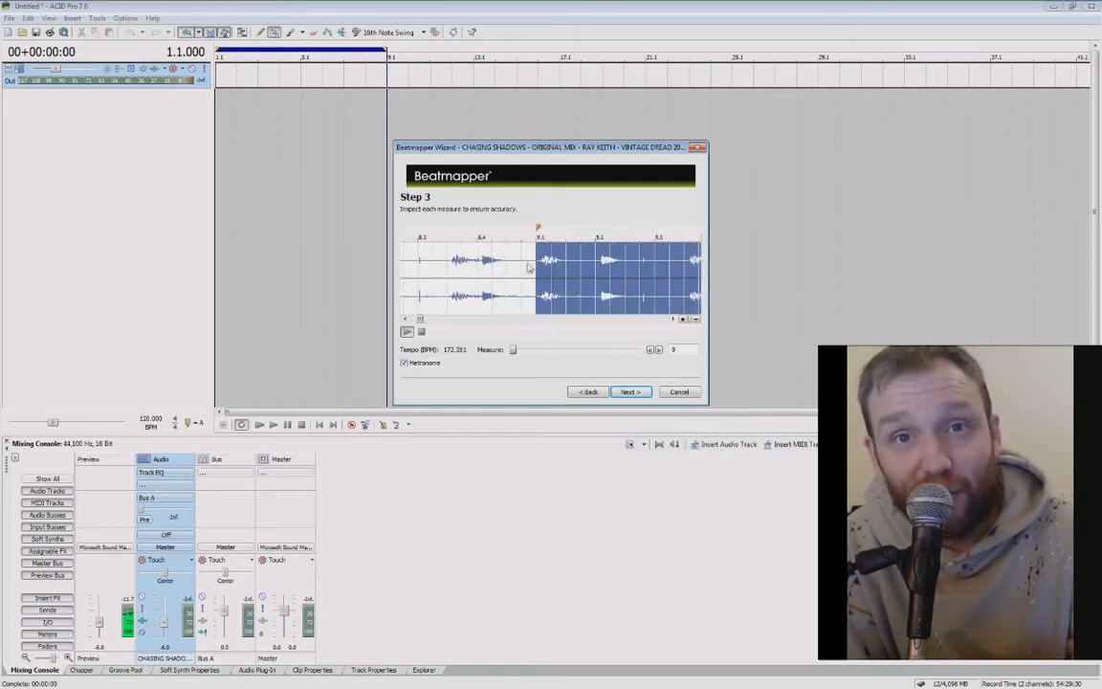
{"action": "scroll", "coordinate": [472, 272], "scroll_direction": "down", "scroll_amount": 2}
{"action": "scroll", "coordinate": [473, 274], "scroll_direction": "up", "scroll_amount": 2}
{"action": "scroll", "coordinate": [488, 277], "scroll_direction": "down", "scroll_amount": 3}
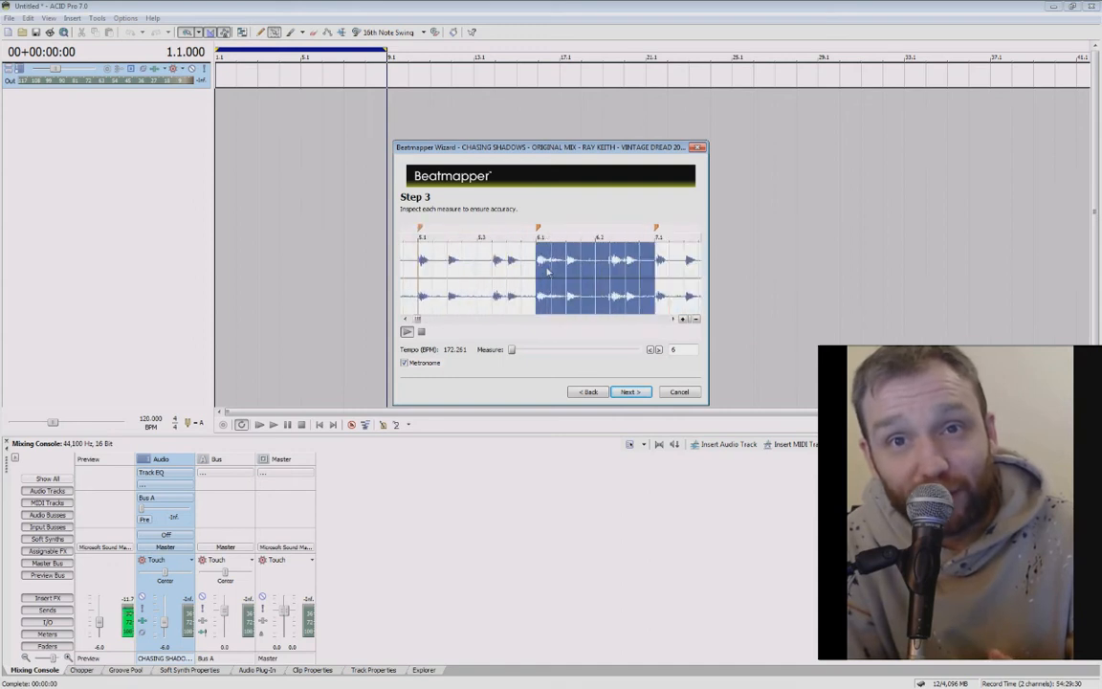
{"action": "scroll", "coordinate": [507, 278], "scroll_direction": "up", "scroll_amount": 3}
{"action": "scroll", "coordinate": [524, 281], "scroll_direction": "down", "scroll_amount": 2}
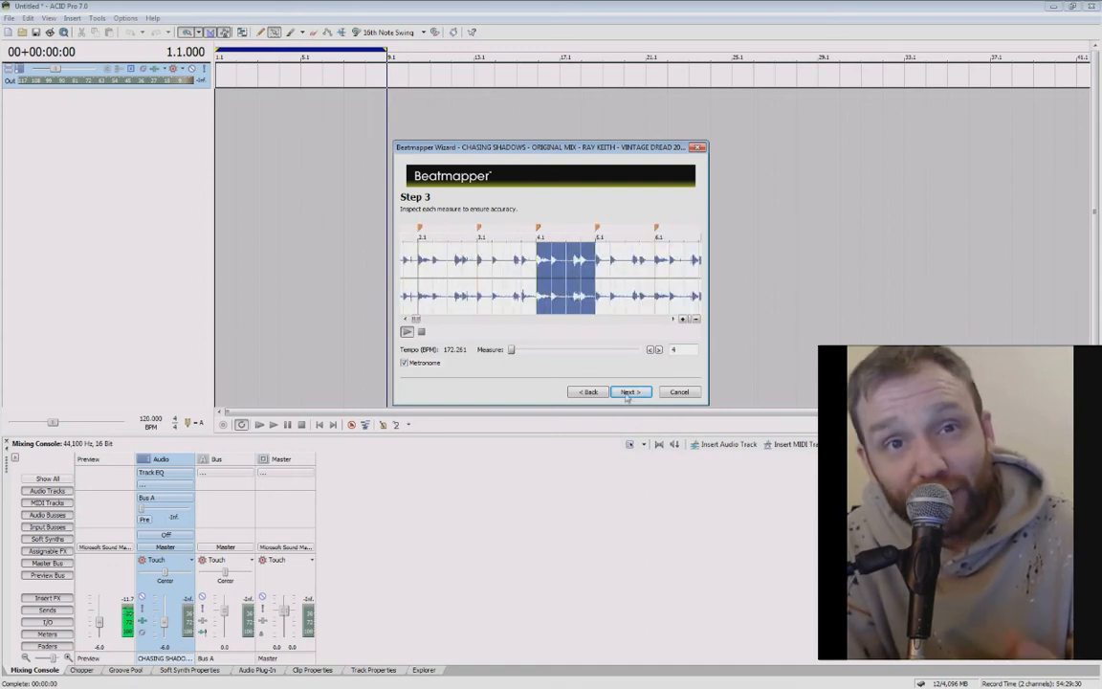
{"action": "left_click", "coordinate": [628, 392]}
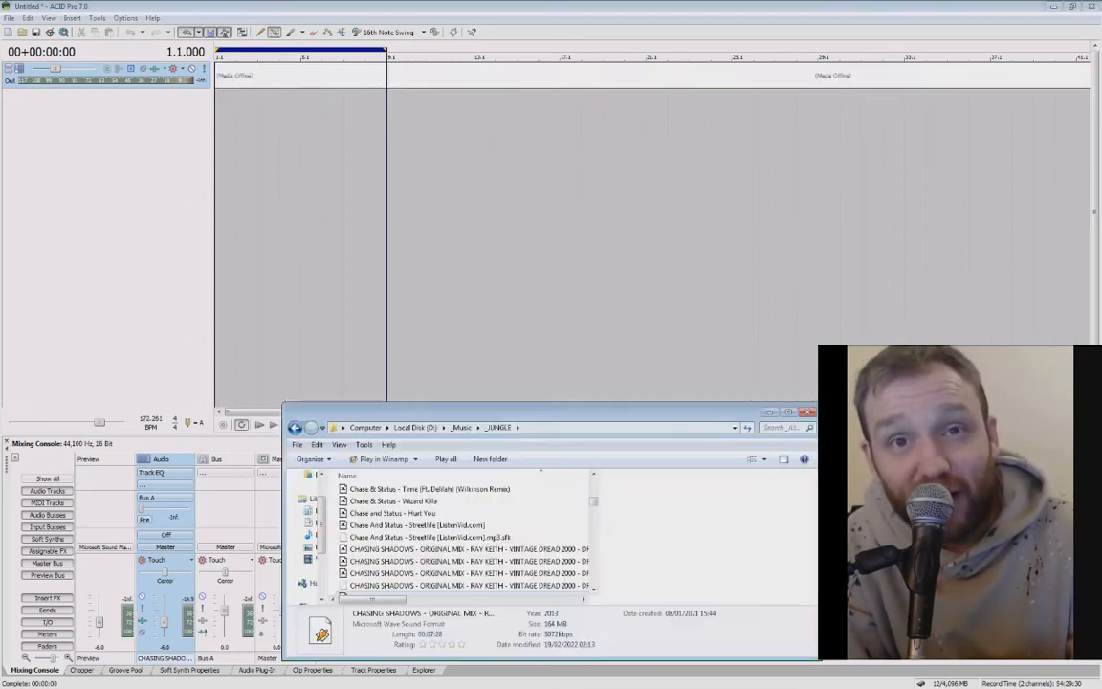
Add Chase and Status - Hurt You from the _JUNGLE folder for beatmapping and move its downbeat to the first drum hit
{"action": "left_click_drag", "start_coordinate": [435, 514], "coordinate": [177, 167]}
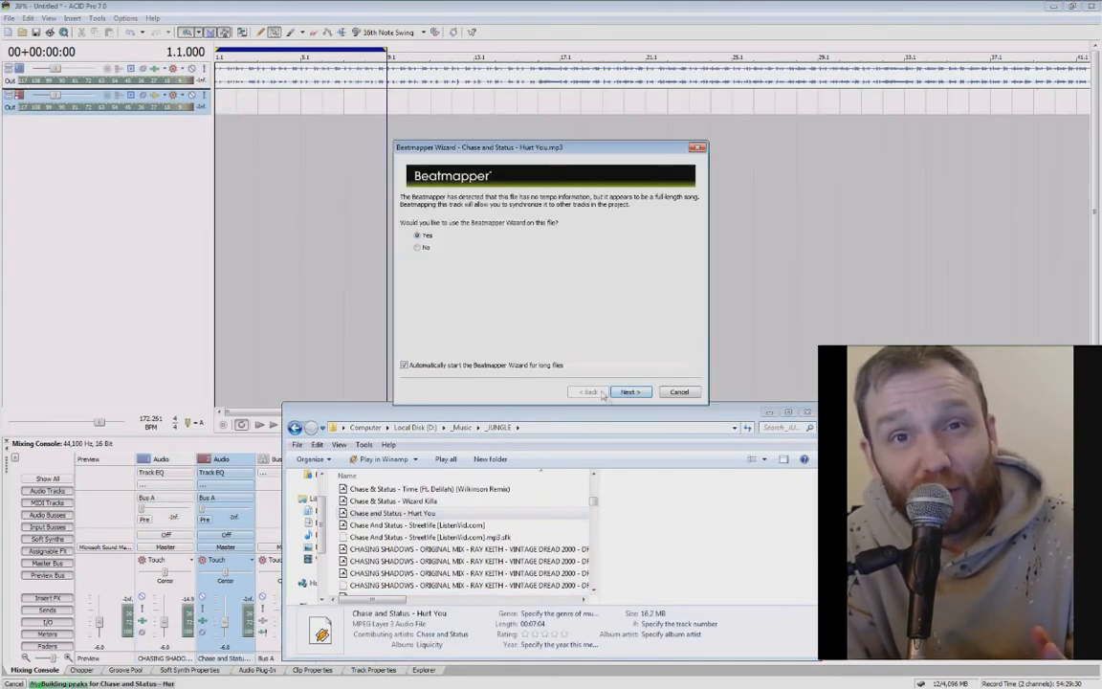
{"action": "left_click", "coordinate": [628, 392]}
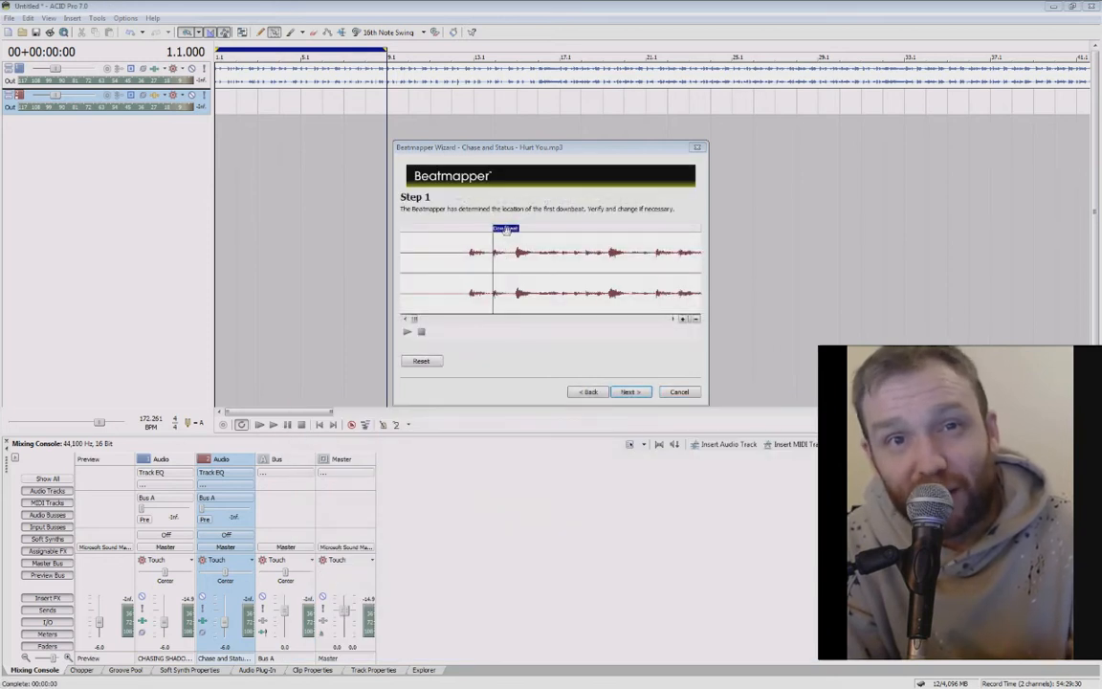
{"action": "left_click_drag", "start_coordinate": [506, 232], "coordinate": [443, 234]}
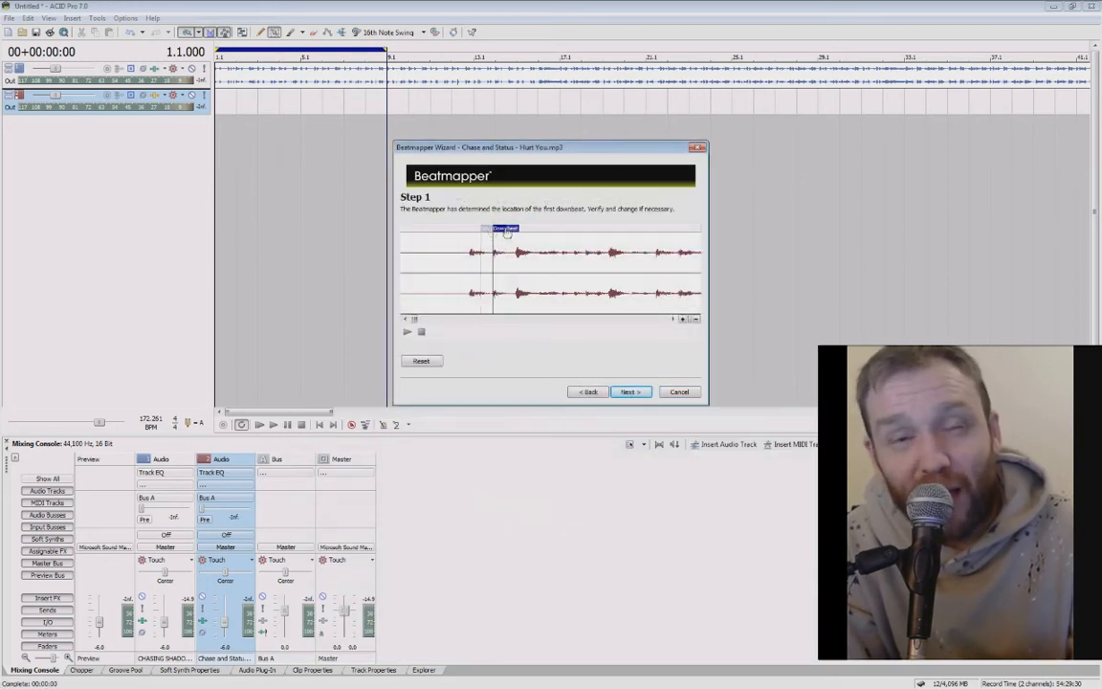
{"action": "left_click", "coordinate": [406, 332]}
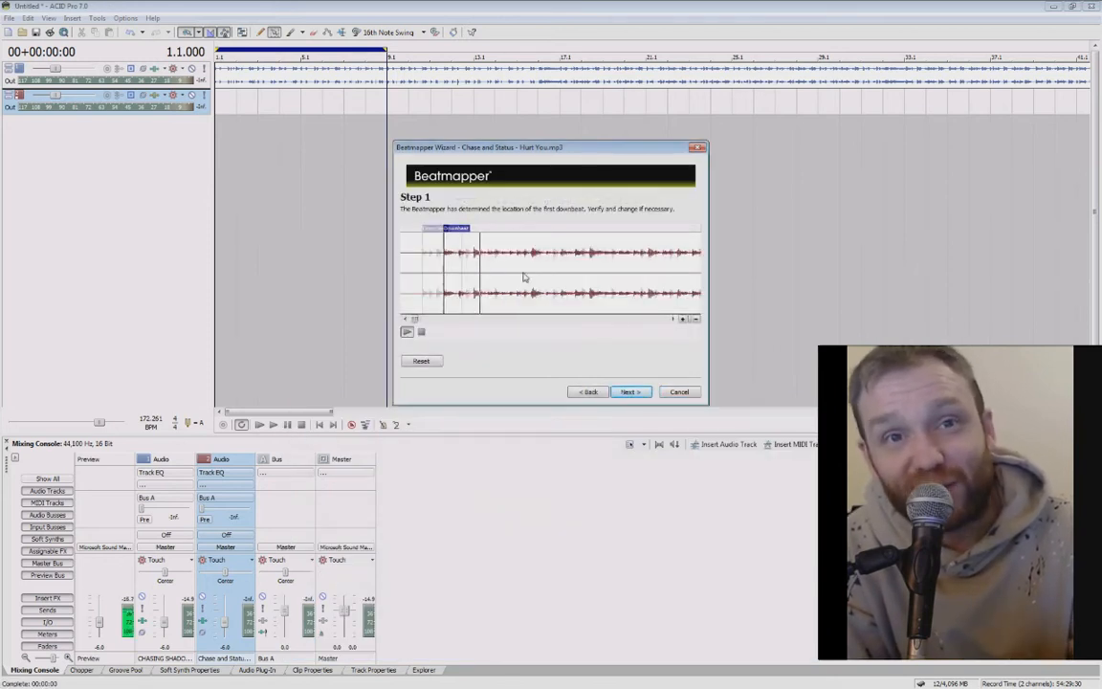
Halve the length of the one-measure selection for Hurt You to a tempo of about 173.5 BPM
{"action": "left_click", "coordinate": [628, 391]}
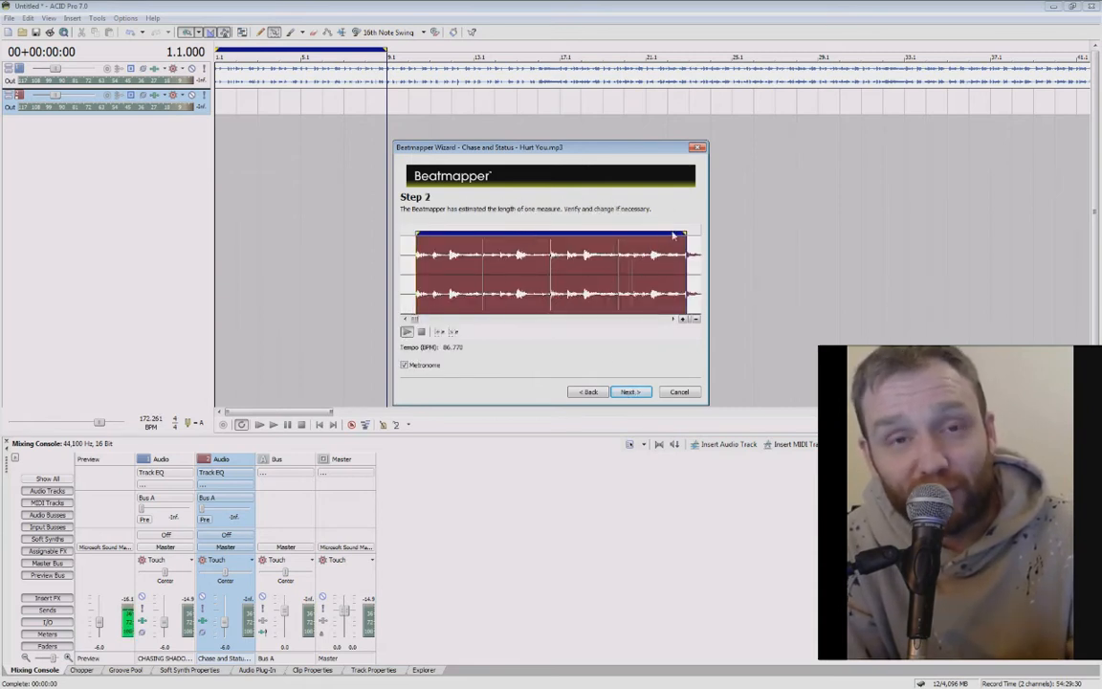
{"action": "mouse_move", "coordinate": [683, 233]}
{"action": "left_mouse_down"}
{"action": "mouse_move", "coordinate": [536, 232]}
{"action": "mouse_move", "coordinate": [551, 232]}
{"action": "left_mouse_up"}
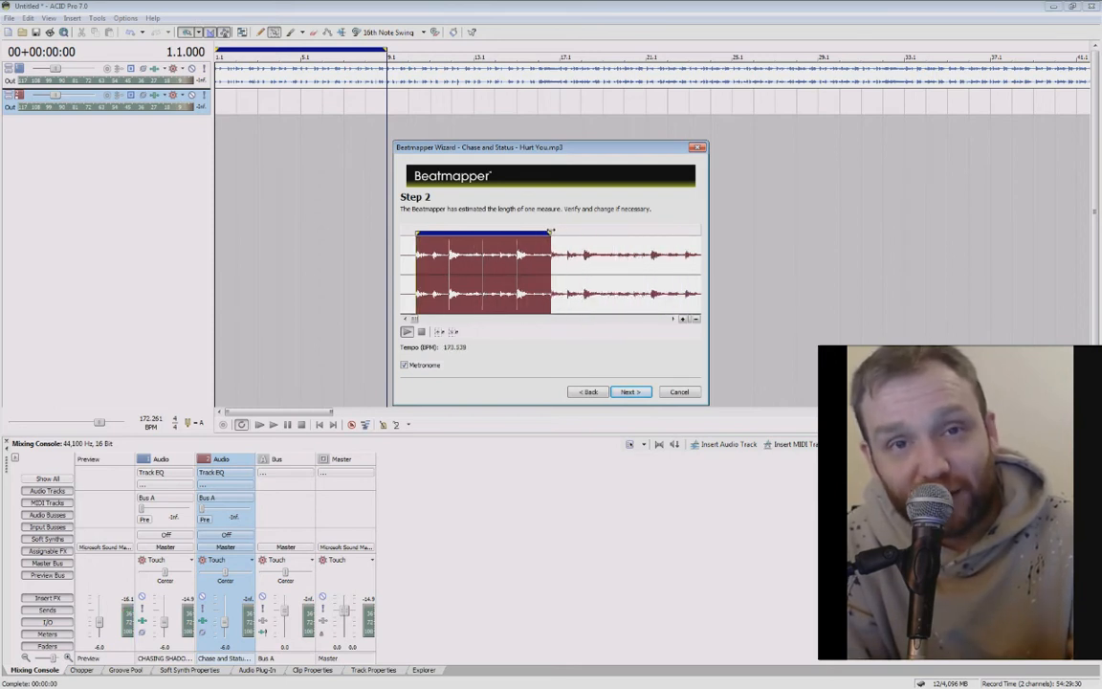
{"action": "left_click", "coordinate": [630, 391]}
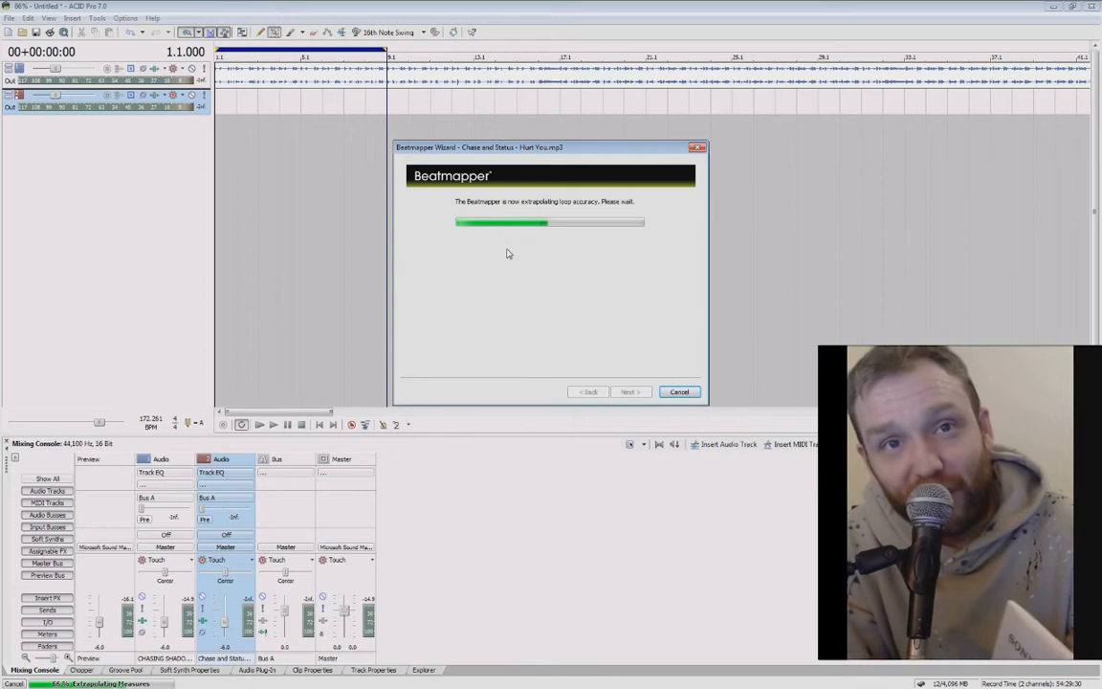
Play and inspect measures 2, 4 and 6 of Hurt You to verify the beat map against the metronome
{"action": "left_click", "coordinate": [493, 278]}
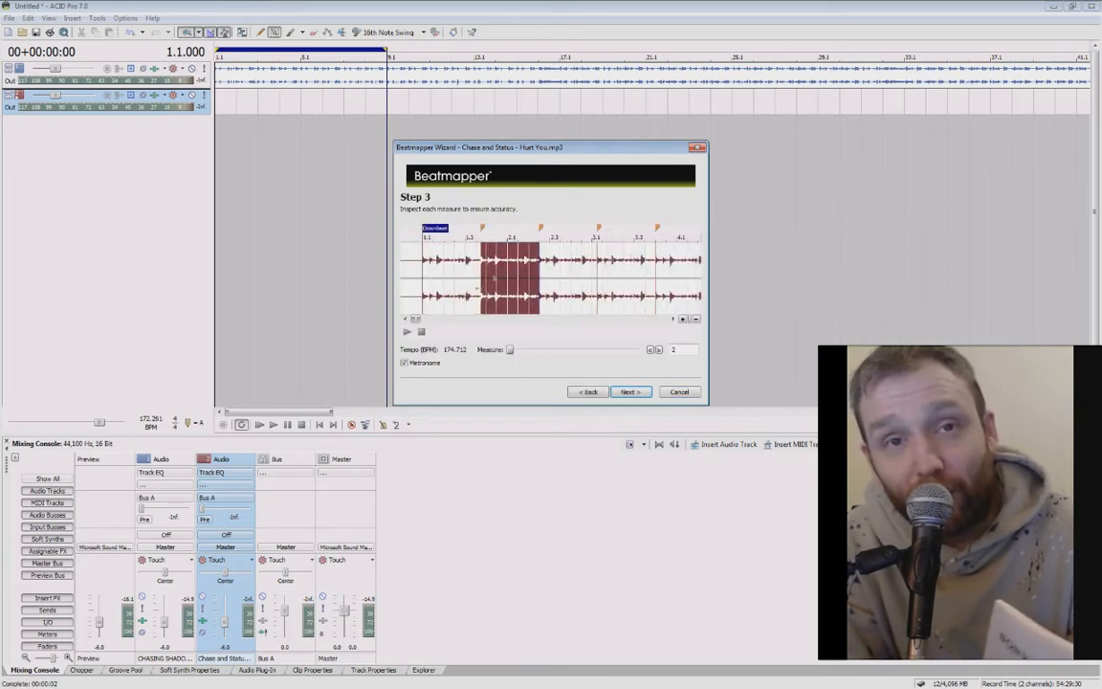
{"action": "left_click", "coordinate": [406, 331]}
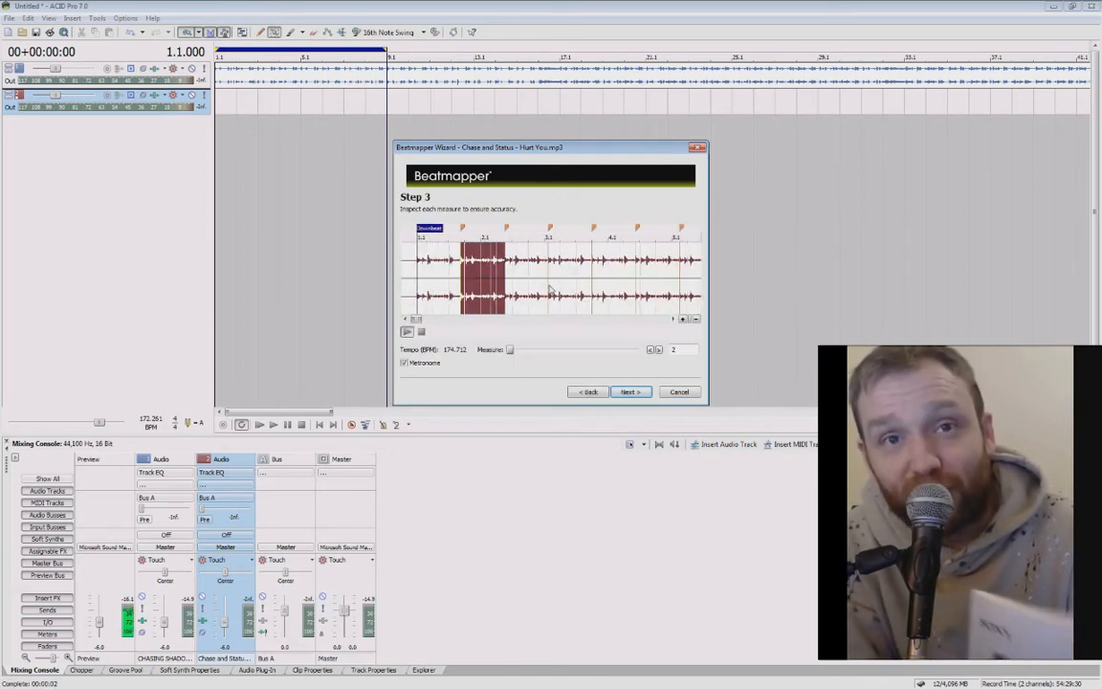
{"action": "left_click", "coordinate": [541, 287]}
{"action": "scroll", "coordinate": [541, 287], "scroll_direction": "down", "scroll_amount": 4}
{"action": "left_click", "coordinate": [556, 289]}
{"action": "scroll", "coordinate": [556, 289], "scroll_direction": "up", "scroll_amount": 4}
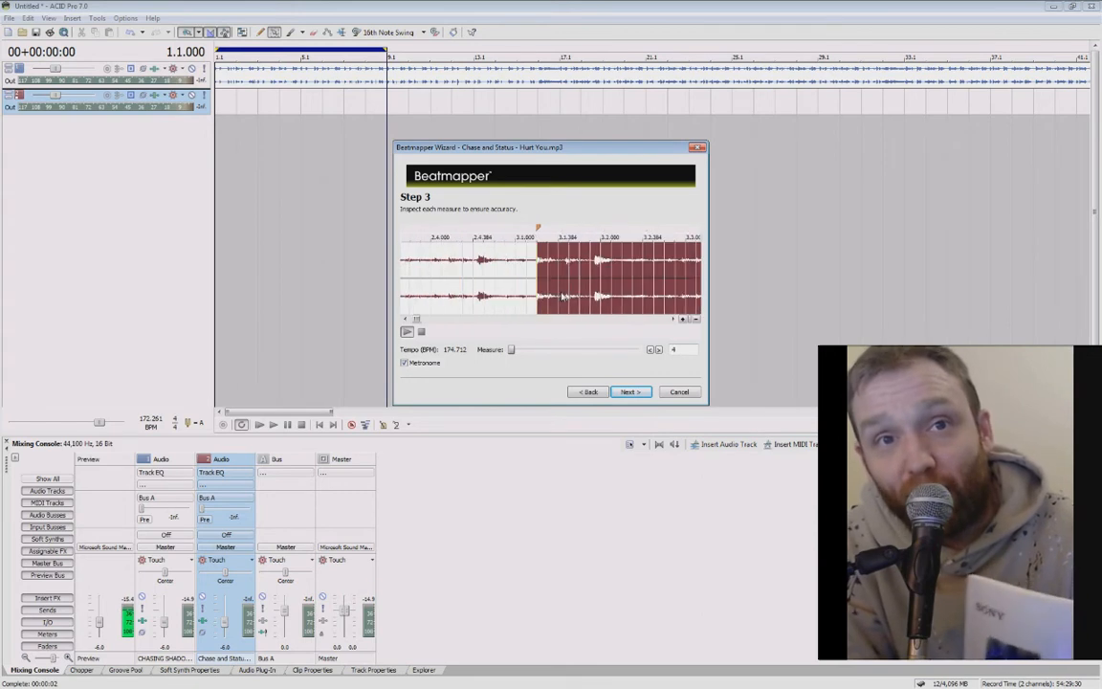
{"action": "scroll", "coordinate": [566, 289], "scroll_direction": "down", "scroll_amount": 4}
{"action": "scroll", "coordinate": [598, 284], "scroll_direction": "up", "scroll_amount": 5}
{"action": "scroll", "coordinate": [597, 285], "scroll_direction": "down", "scroll_amount": 4}
{"action": "scroll", "coordinate": [597, 285], "scroll_direction": "up", "scroll_amount": 4}
{"action": "scroll", "coordinate": [598, 285], "scroll_direction": "down", "scroll_amount": 4}
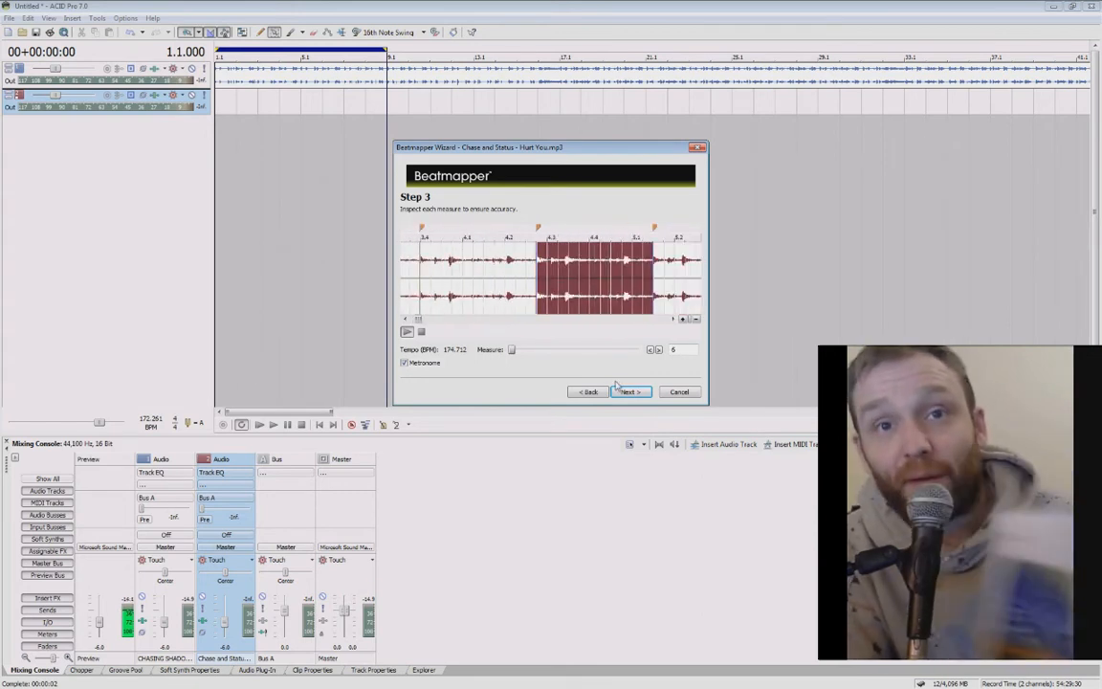
Accept the Hurt You beat map and draw its event on the second track from bar 5 to bar 18
{"action": "left_click", "coordinate": [627, 391]}
{"action": "left_click", "coordinate": [635, 392]}
{"action": "key", "text": "ctrl+d"}
{"action": "left_click_drag", "start_coordinate": [302, 96], "coordinate": [582, 112]}
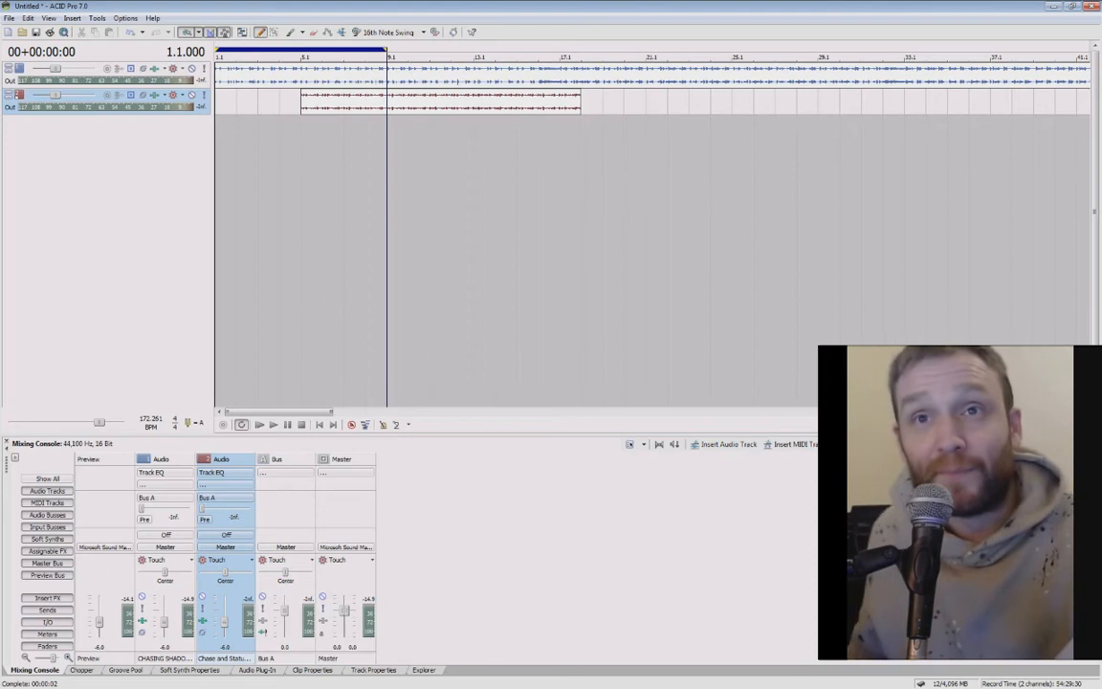
Extend the loop region to bar 18 during playback of both songs and check the second song's start at bar 5
{"action": "key", "text": "space"}
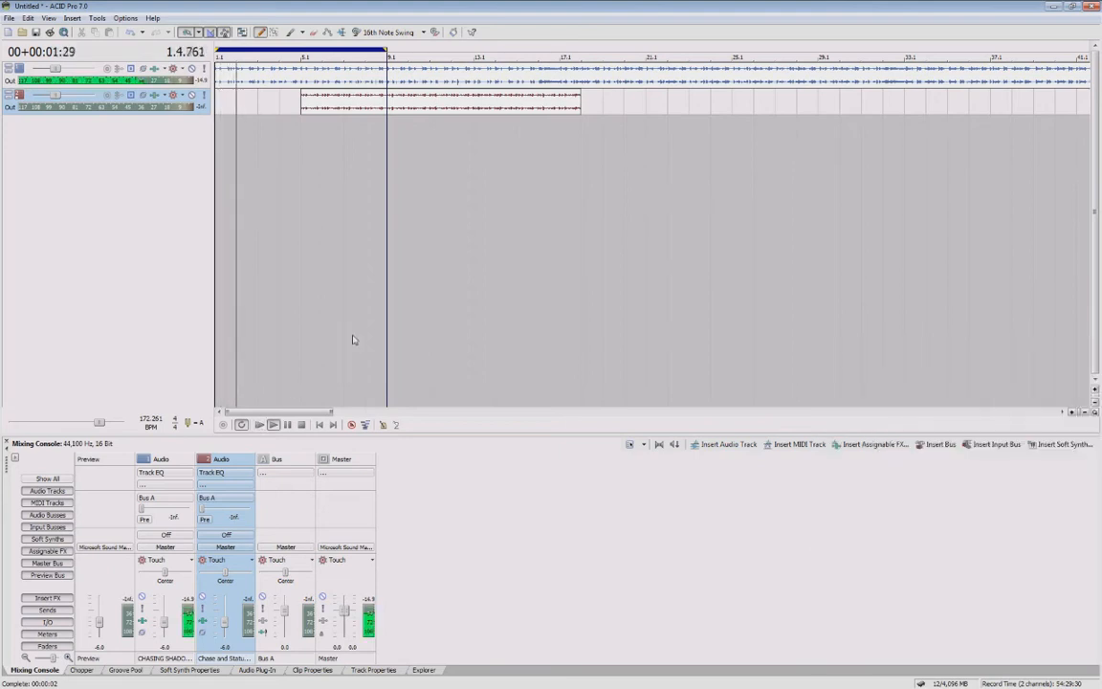
{"action": "left_click_drag", "start_coordinate": [385, 49], "coordinate": [580, 49]}
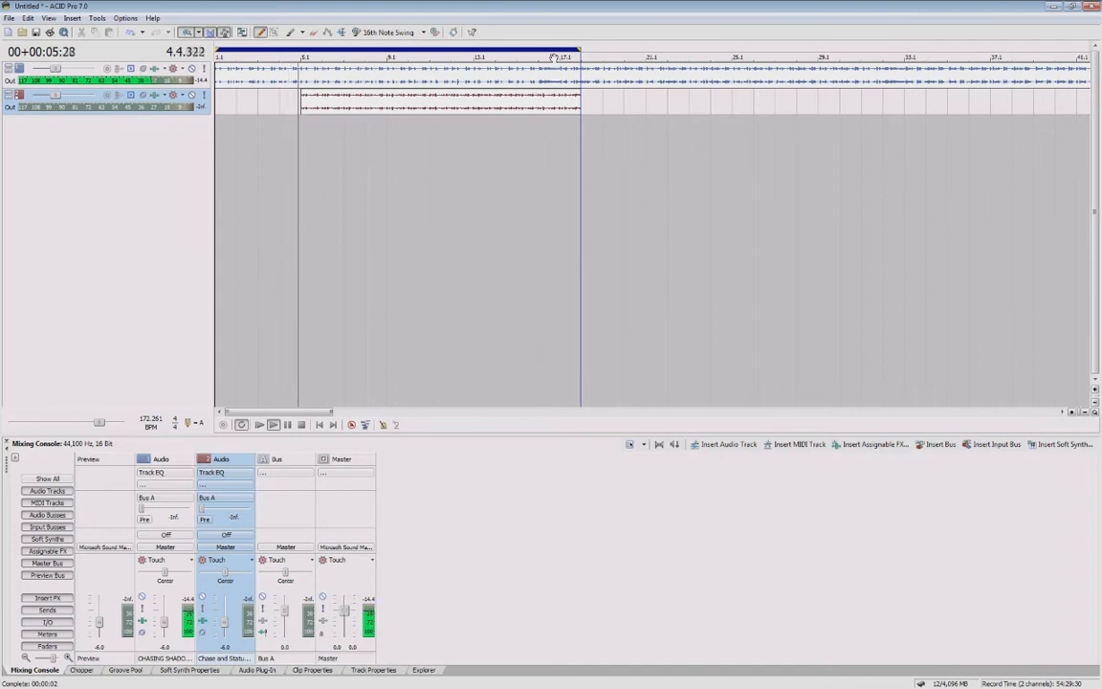
{"action": "left_click", "coordinate": [301, 99]}
{"action": "key", "text": "Up"}
{"action": "key", "text": "Up"}
{"action": "key", "text": "Up"}
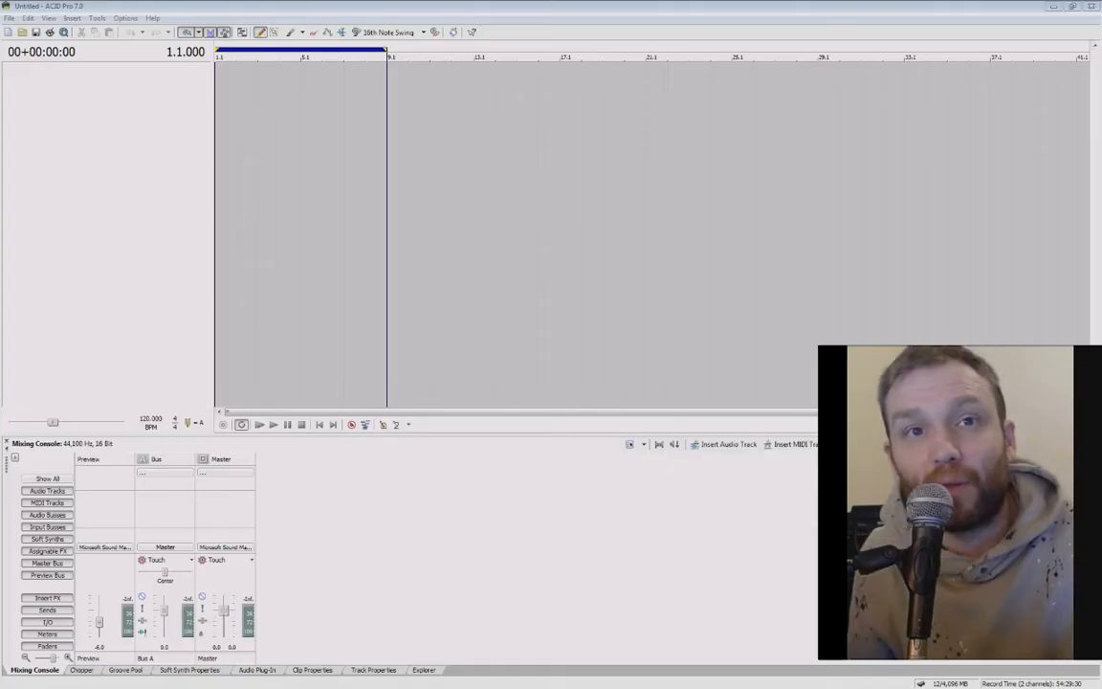
Insert a MIDI track in the empty project and draw a four-bar MIDI clip from bar 1 to bar 5
{"action": "right_click", "coordinate": [141, 110]}
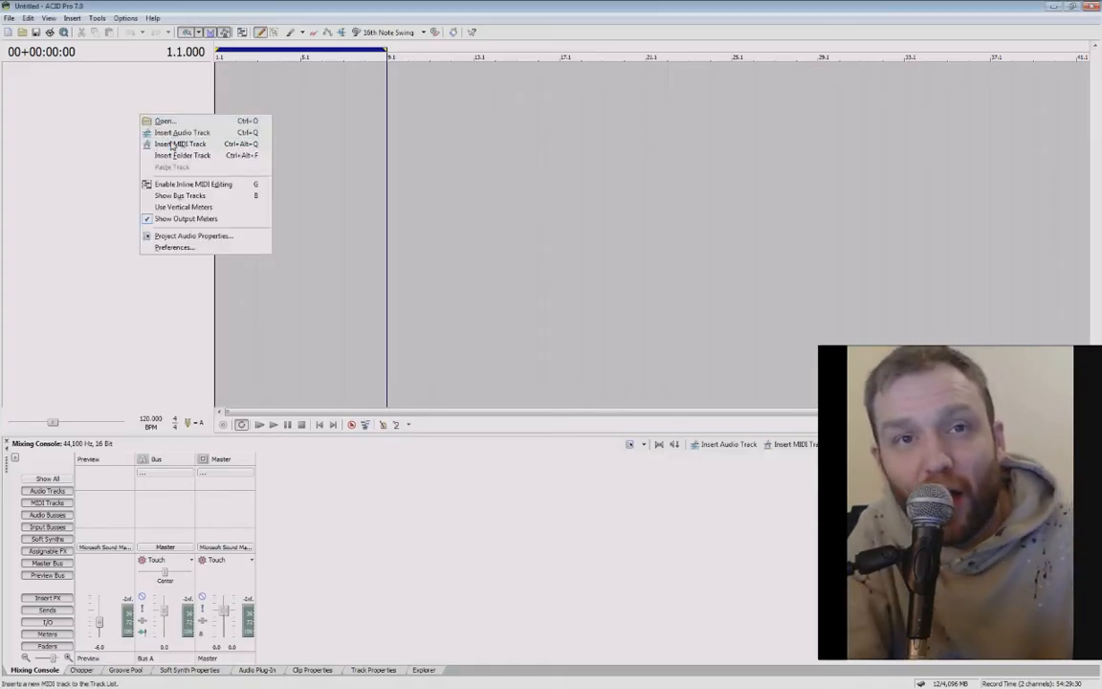
{"action": "left_click", "coordinate": [146, 146]}
{"action": "left_click_drag", "start_coordinate": [216, 71], "coordinate": [313, 73]}
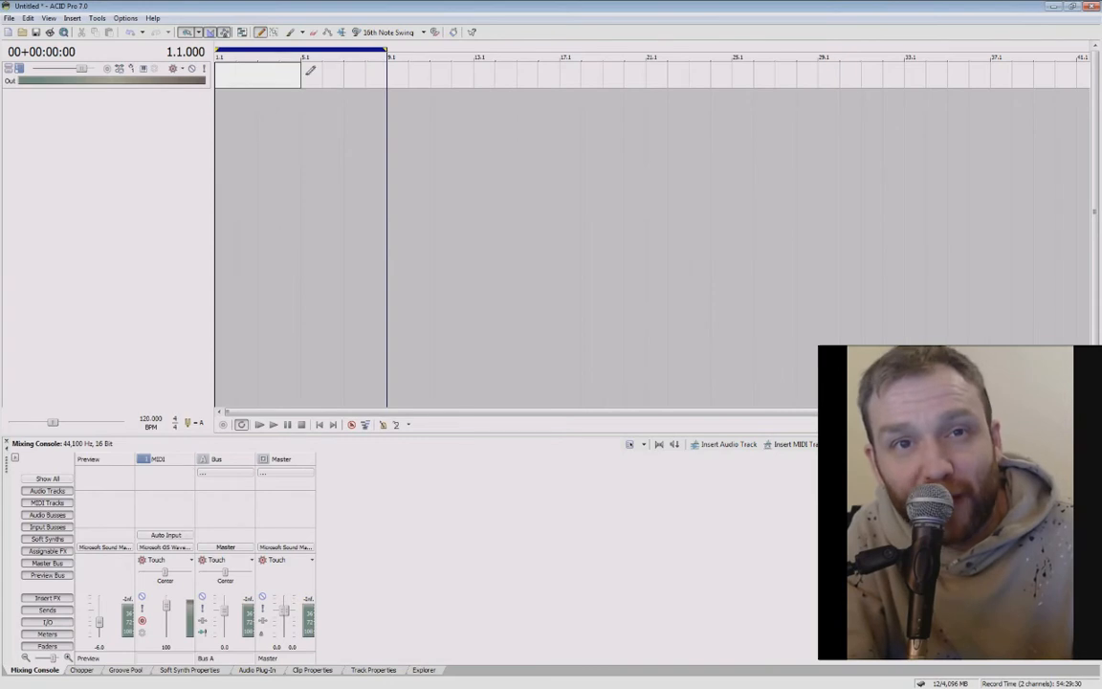
Fit the loop region to the MIDI clip, and make the track taller with inline MIDI editing enabled
{"action": "left_click", "coordinate": [264, 76]}
{"action": "left_click_drag", "start_coordinate": [201, 89], "coordinate": [203, 155]}
{"action": "left_click", "coordinate": [243, 33]}
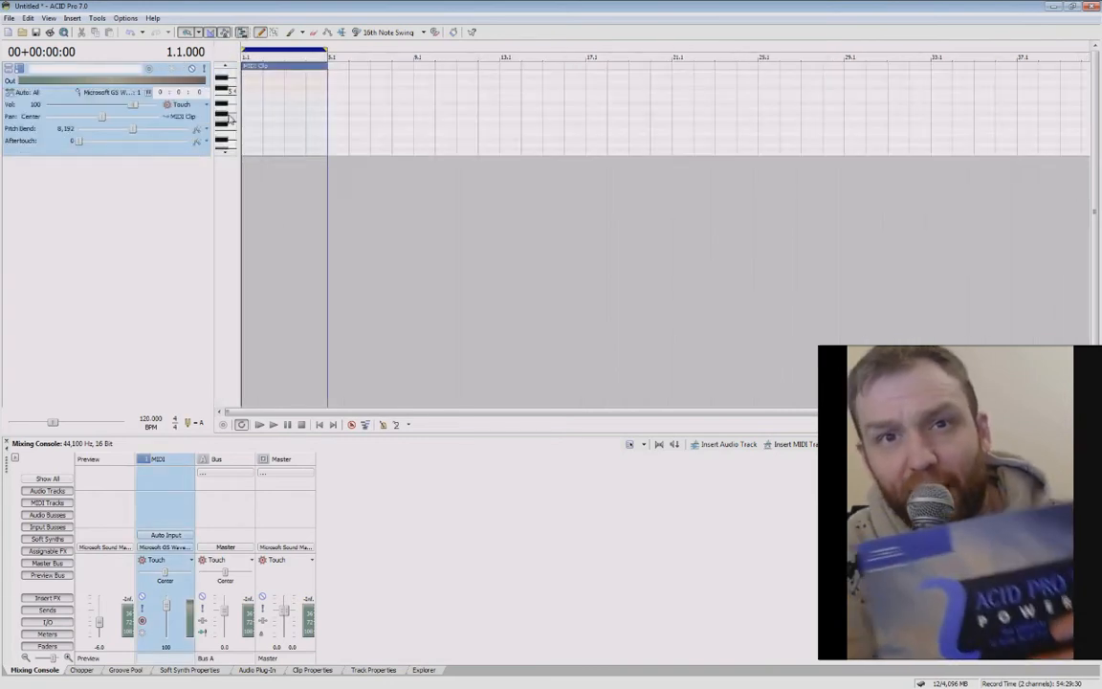
Draw four consecutive notes of about one bar each, at different pitches, across the four-bar MIDI clip and start playback
{"action": "scroll", "coordinate": [246, 121], "scroll_direction": "up", "scroll_amount": 3}
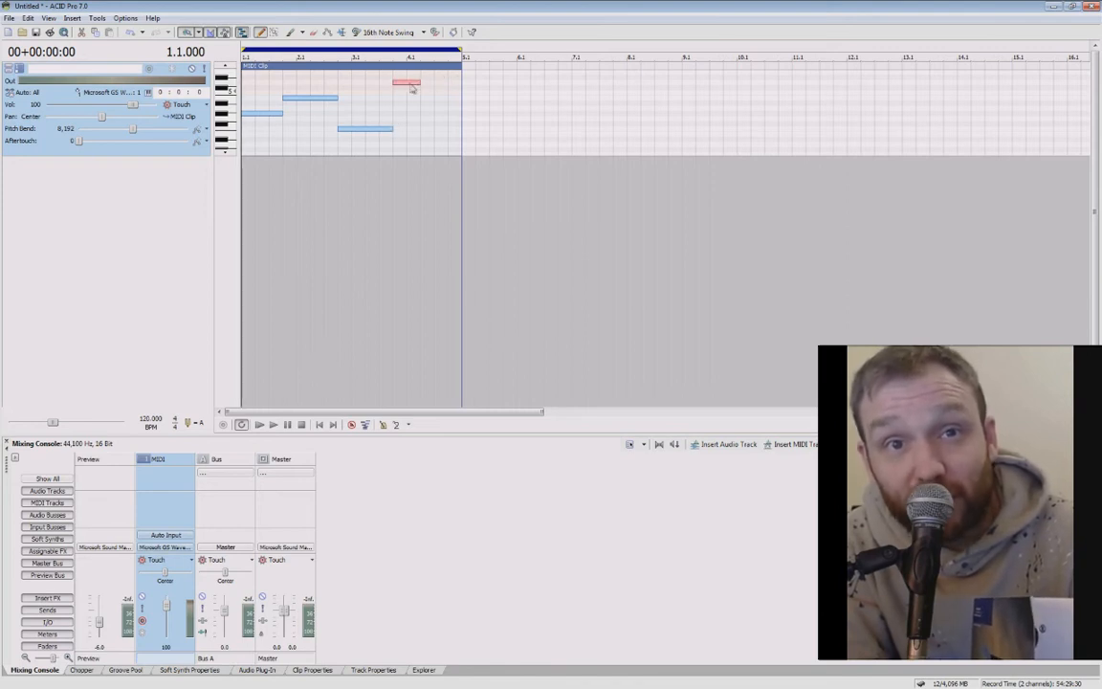
{"action": "left_click_drag", "start_coordinate": [413, 116], "coordinate": [460, 103]}
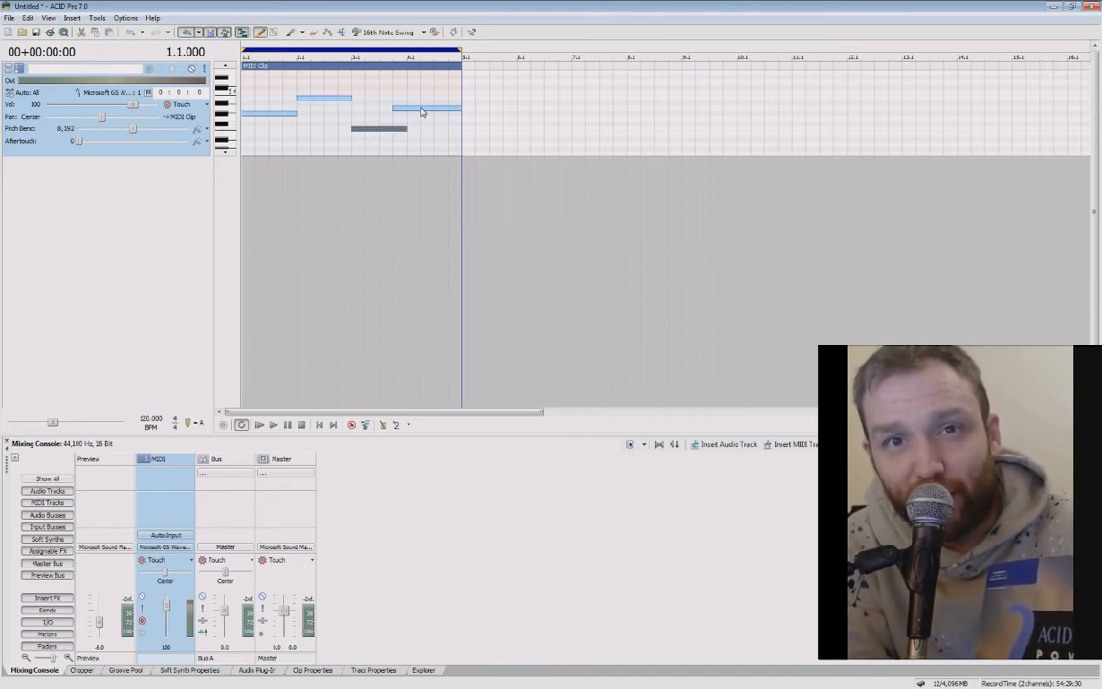
{"action": "left_click_drag", "start_coordinate": [421, 110], "coordinate": [424, 101]}
{"action": "key", "text": "space"}
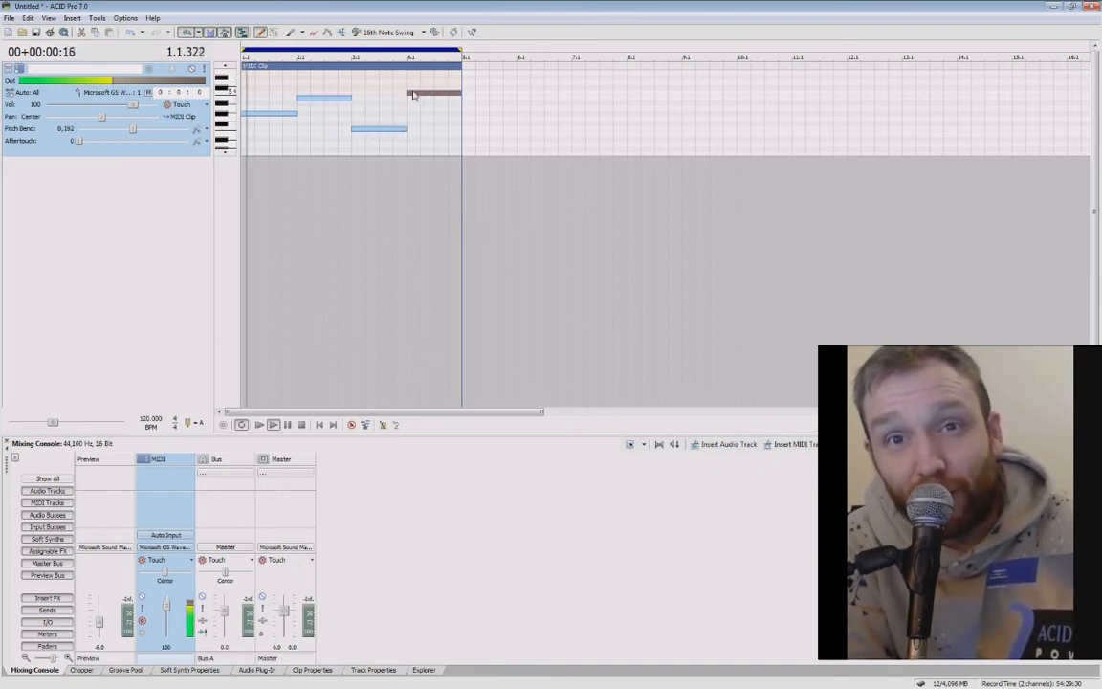
Lower the fourth note's pitch, delete the stray short note above it in bar 4, and stop playback
{"action": "left_click_drag", "start_coordinate": [422, 93], "coordinate": [424, 121]}
{"action": "right_click", "coordinate": [427, 90]}
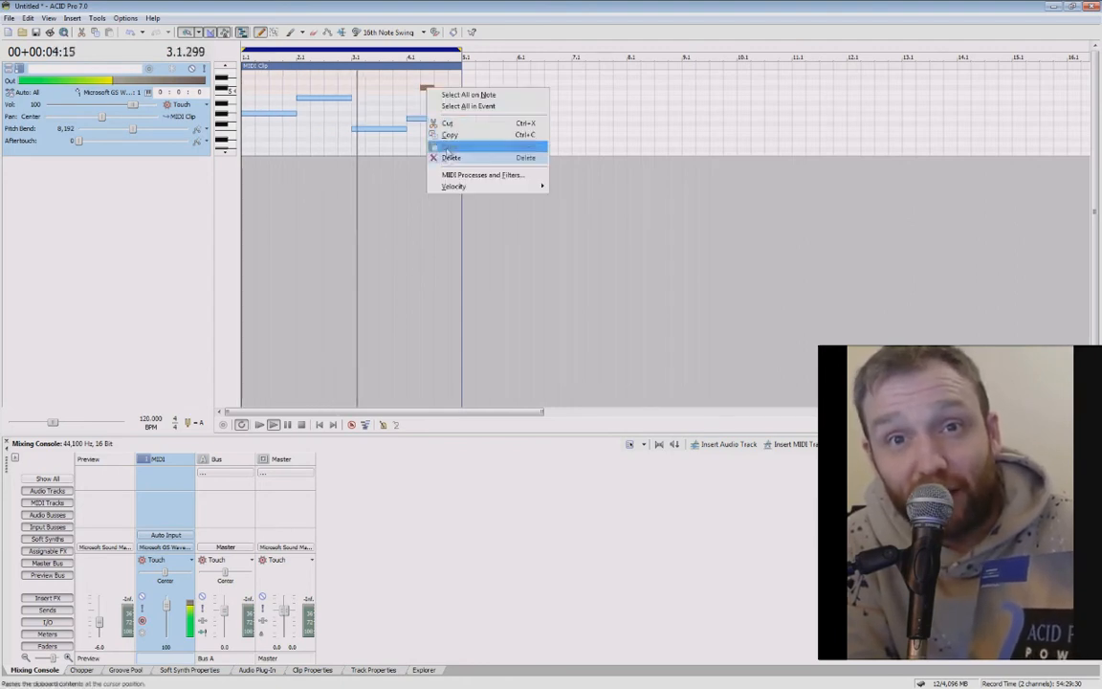
{"action": "left_click", "coordinate": [445, 165]}
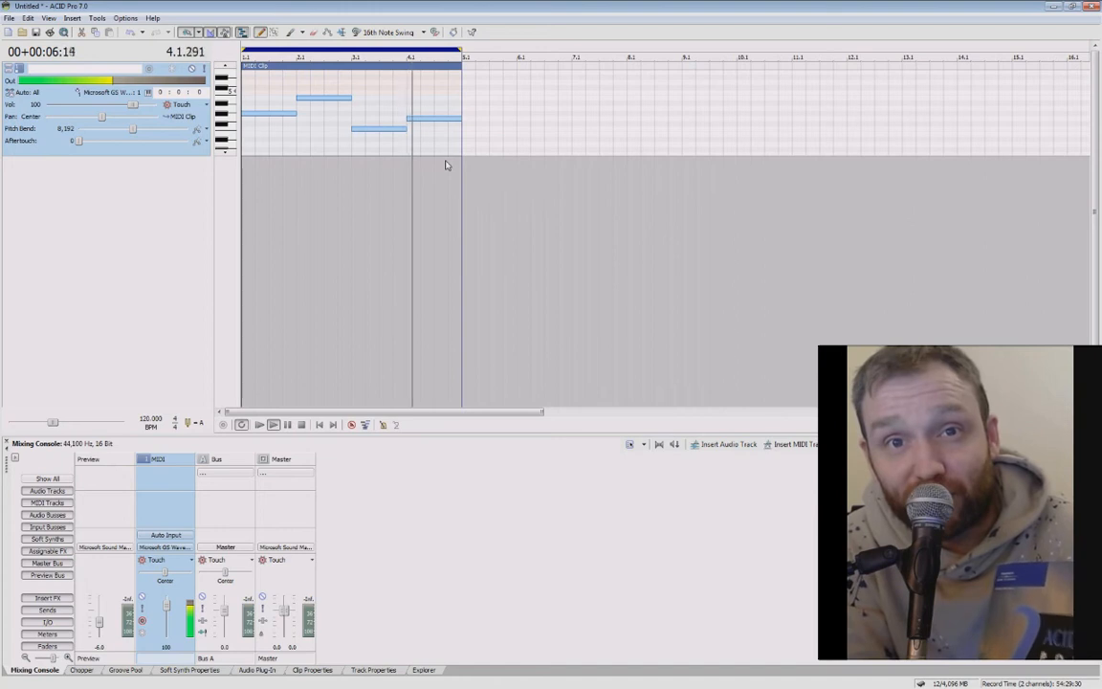
{"action": "left_click", "coordinate": [300, 425]}
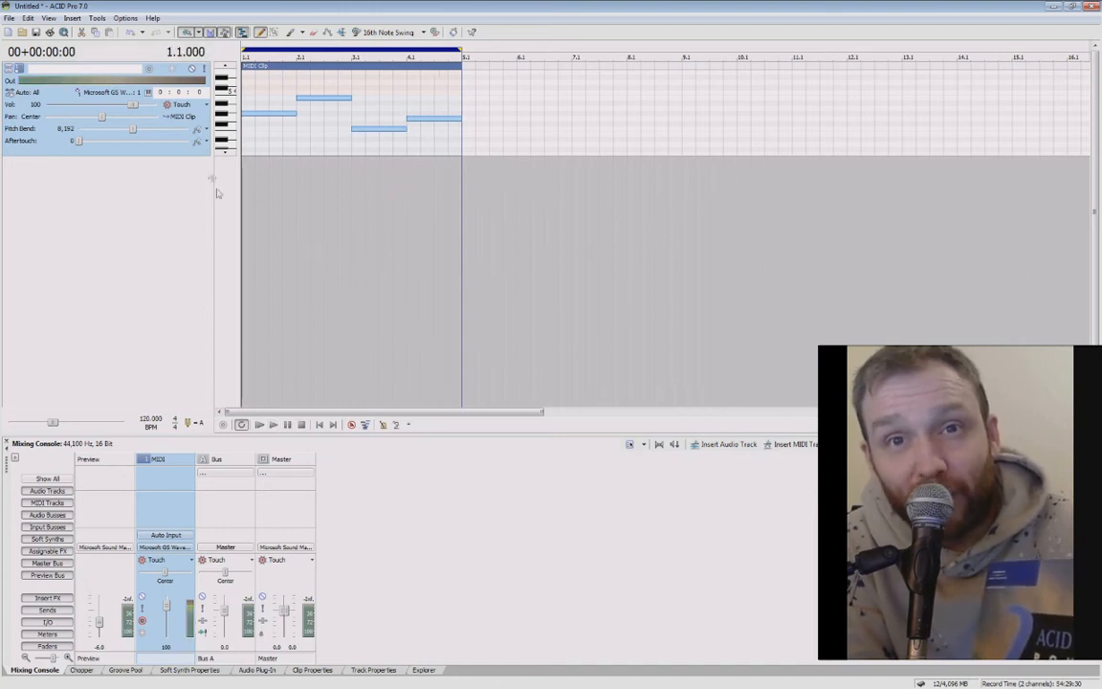
Insert the Massive soft synth as the MIDI track's output device
{"action": "left_click", "coordinate": [119, 97]}
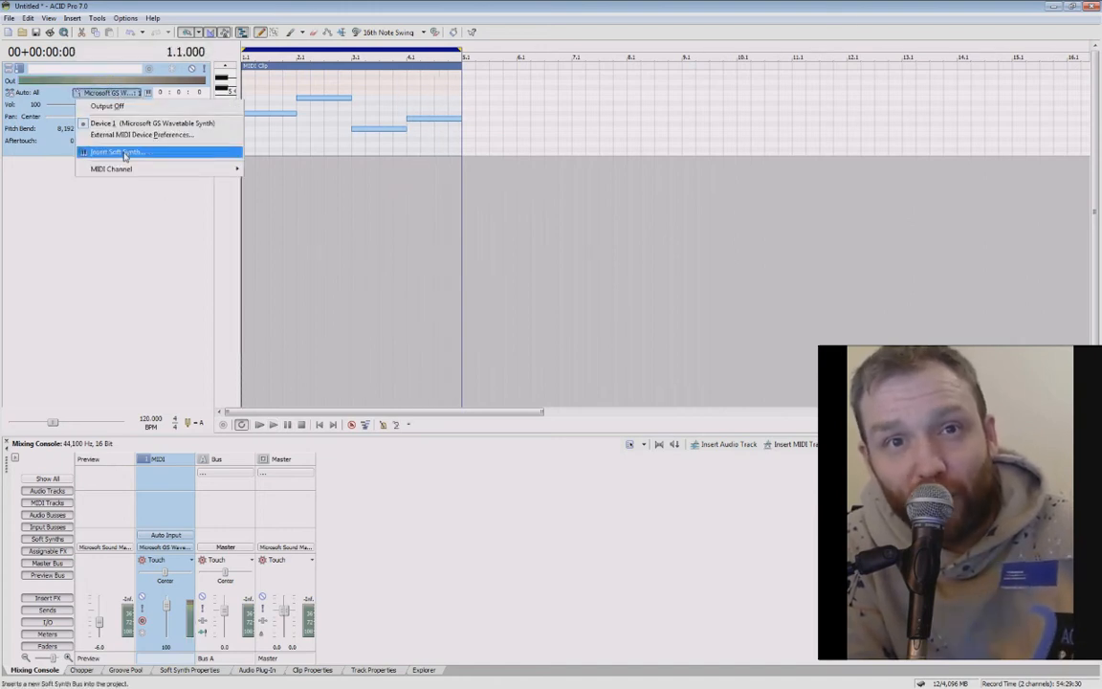
{"action": "left_click", "coordinate": [114, 152]}
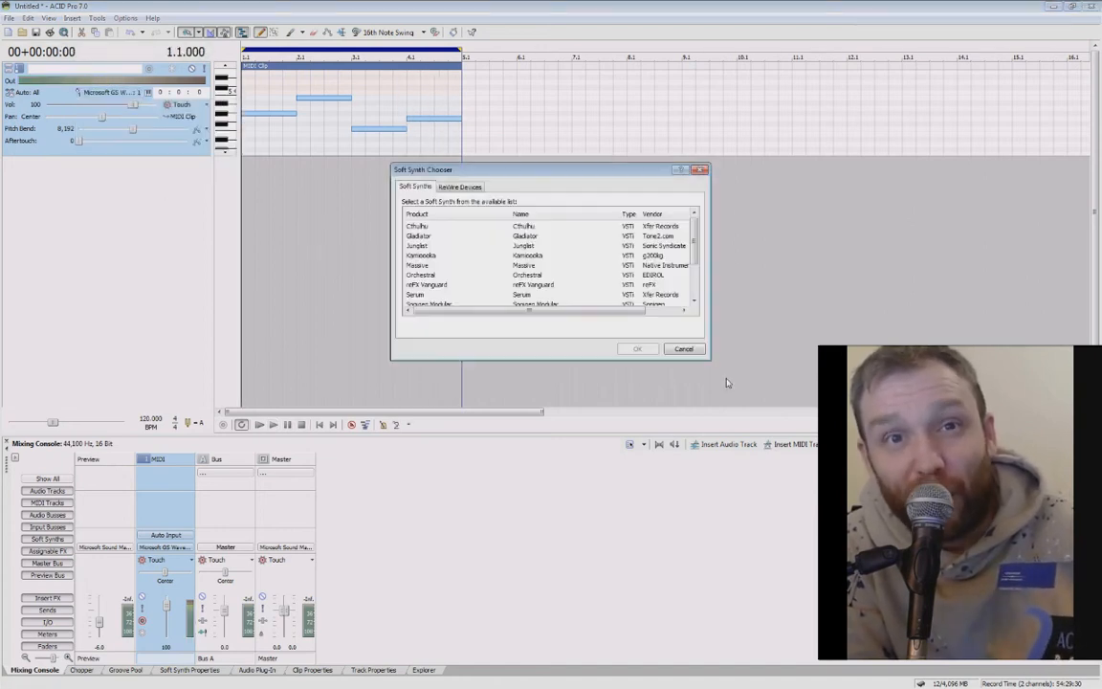
{"action": "left_click", "coordinate": [429, 277]}
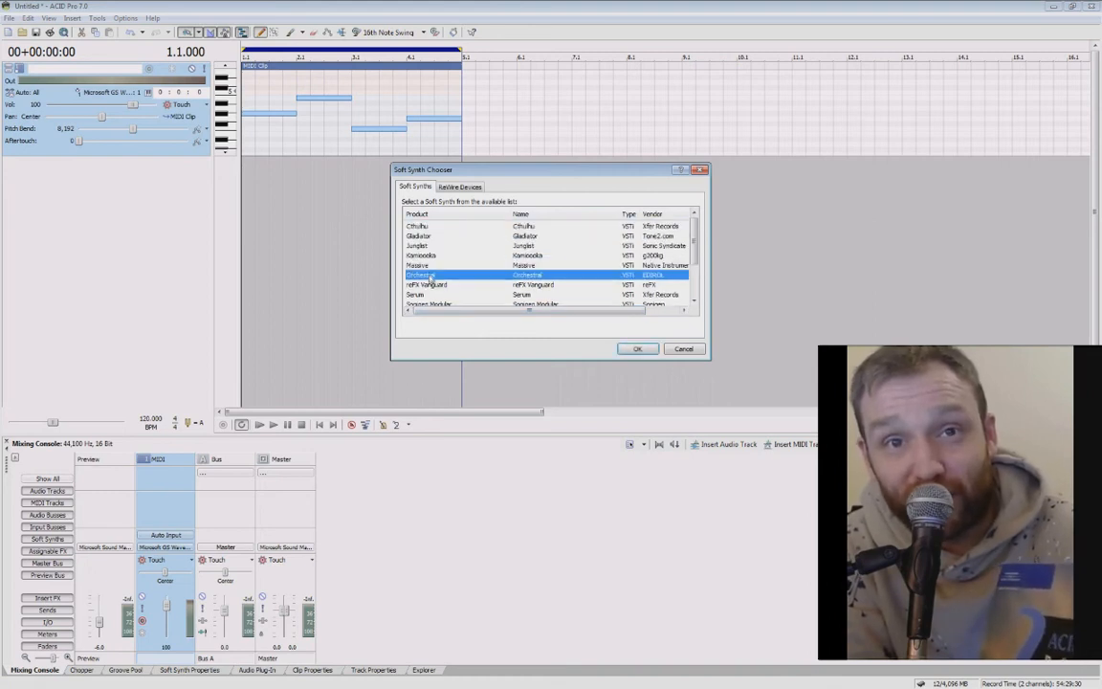
{"action": "key", "text": "Up"}
{"action": "left_click", "coordinate": [637, 348]}
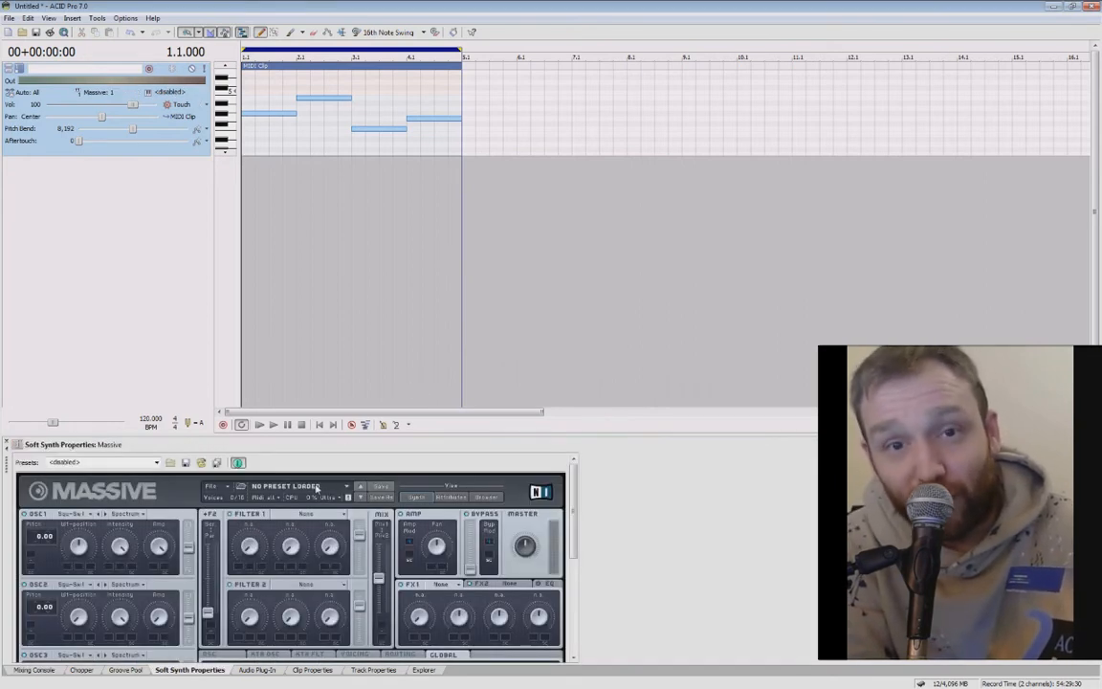
Load the 808 - BLUTH preset in Massive and play the MIDI clip to hear it
{"action": "left_click", "coordinate": [288, 485]}
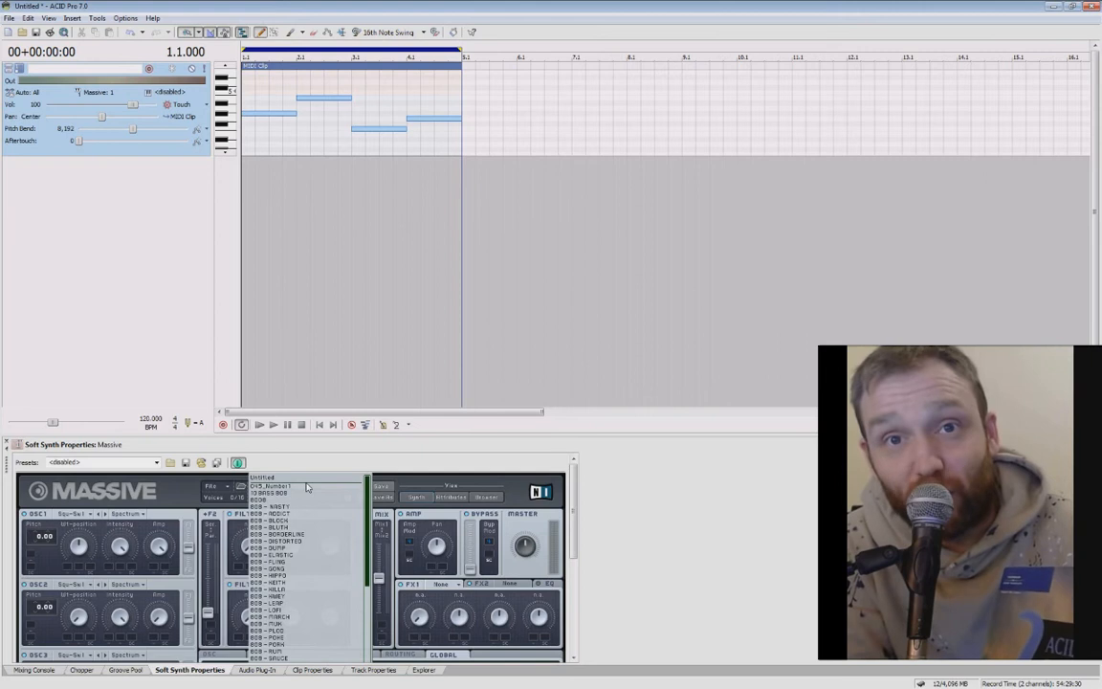
{"action": "left_click", "coordinate": [264, 482]}
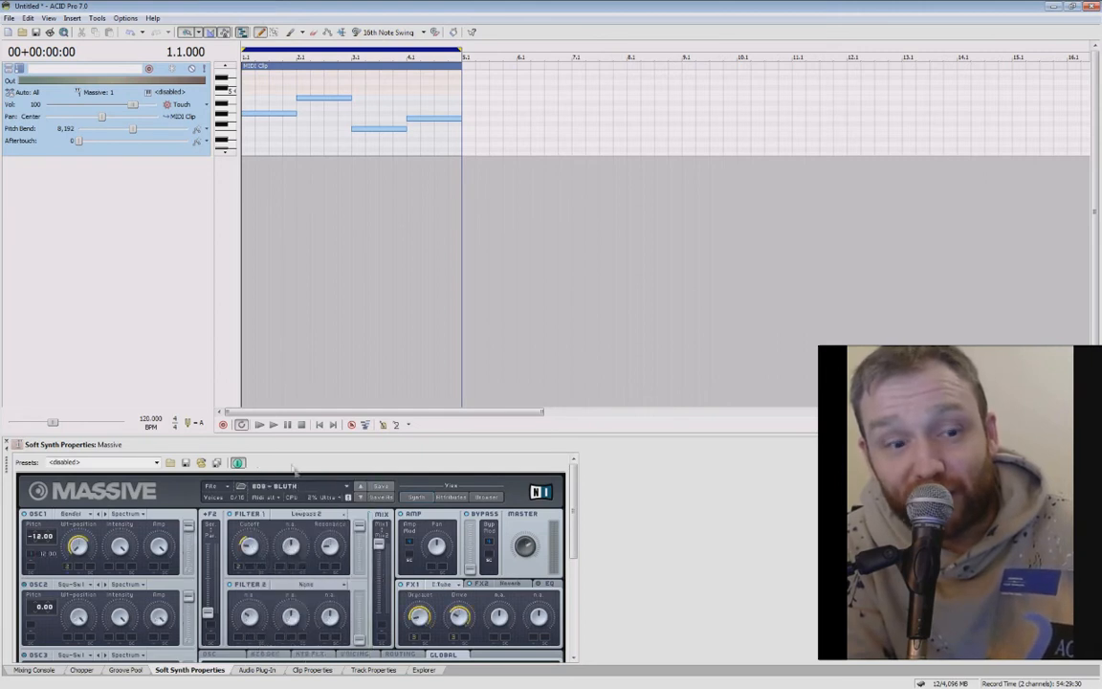
{"action": "left_click", "coordinate": [262, 426]}
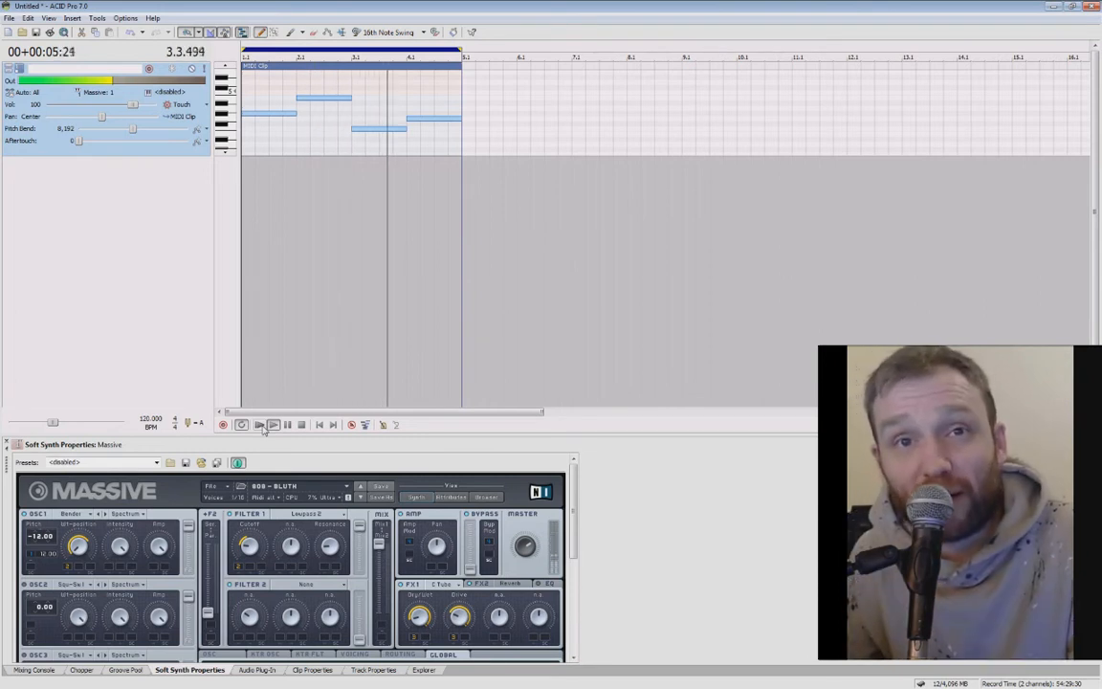
{"action": "key", "text": "space"}
Copy the MIDI clip event and paste it three times in a row from bar 5 to bar 17
{"action": "right_click", "coordinate": [367, 71]}
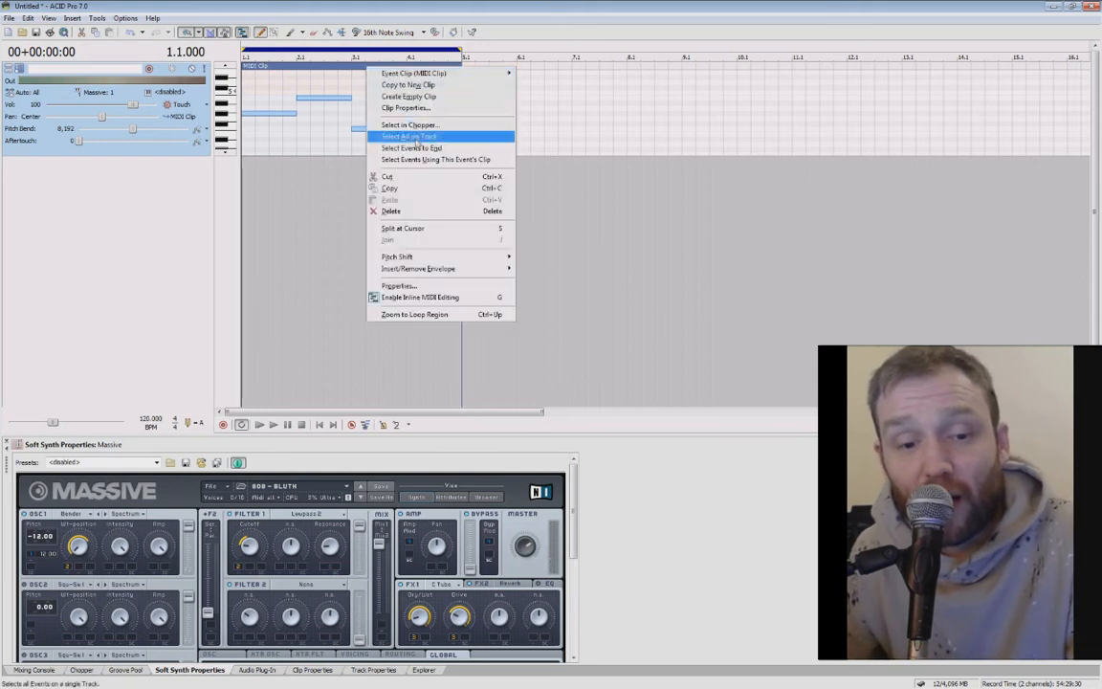
{"action": "left_click", "coordinate": [413, 191]}
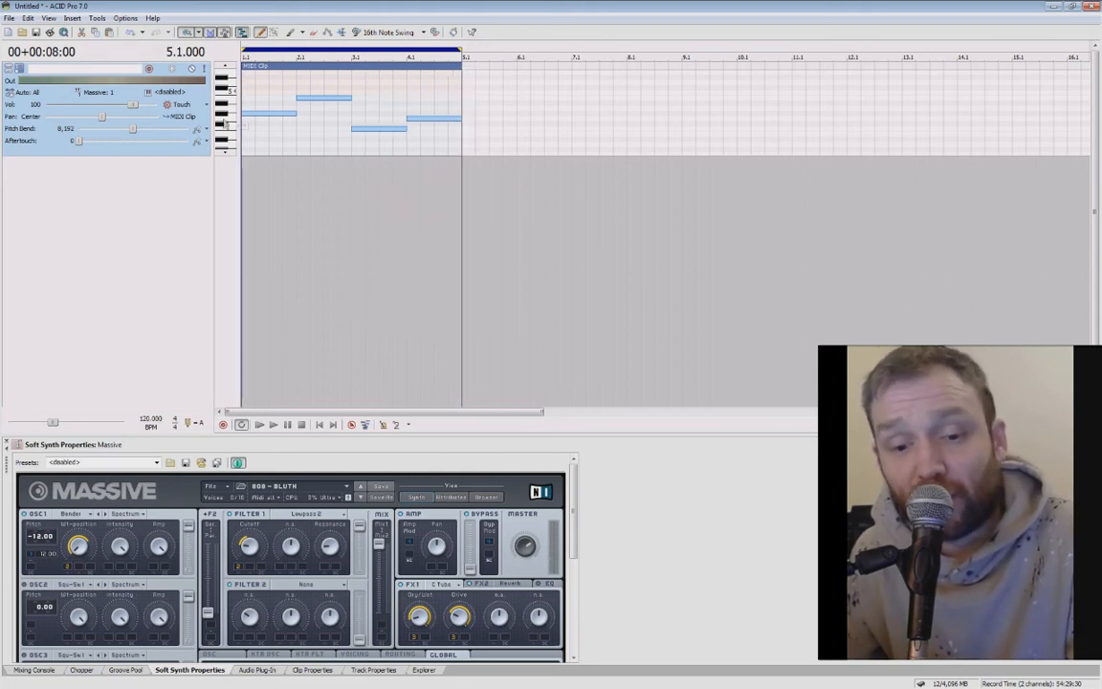
{"action": "left_click", "coordinate": [108, 32]}
{"action": "left_click", "coordinate": [108, 33]}
{"action": "left_click", "coordinate": [108, 33]}
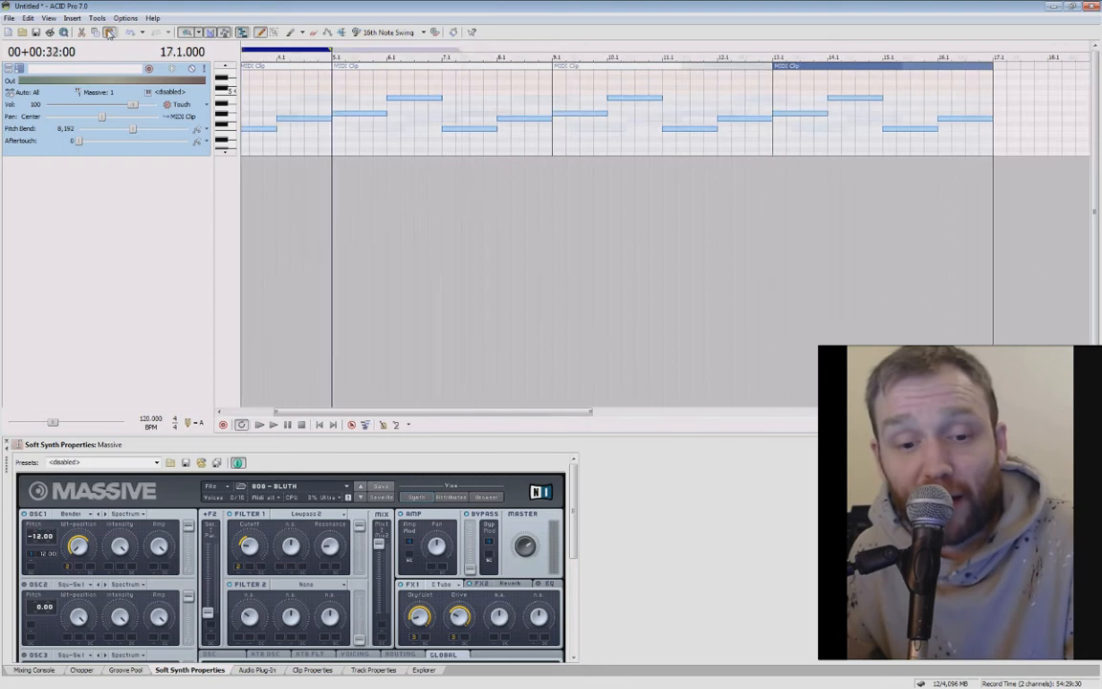
{"action": "scroll", "coordinate": [321, 212], "scroll_direction": "down", "scroll_amount": 3}
{"action": "key", "text": "ctrl+d"}
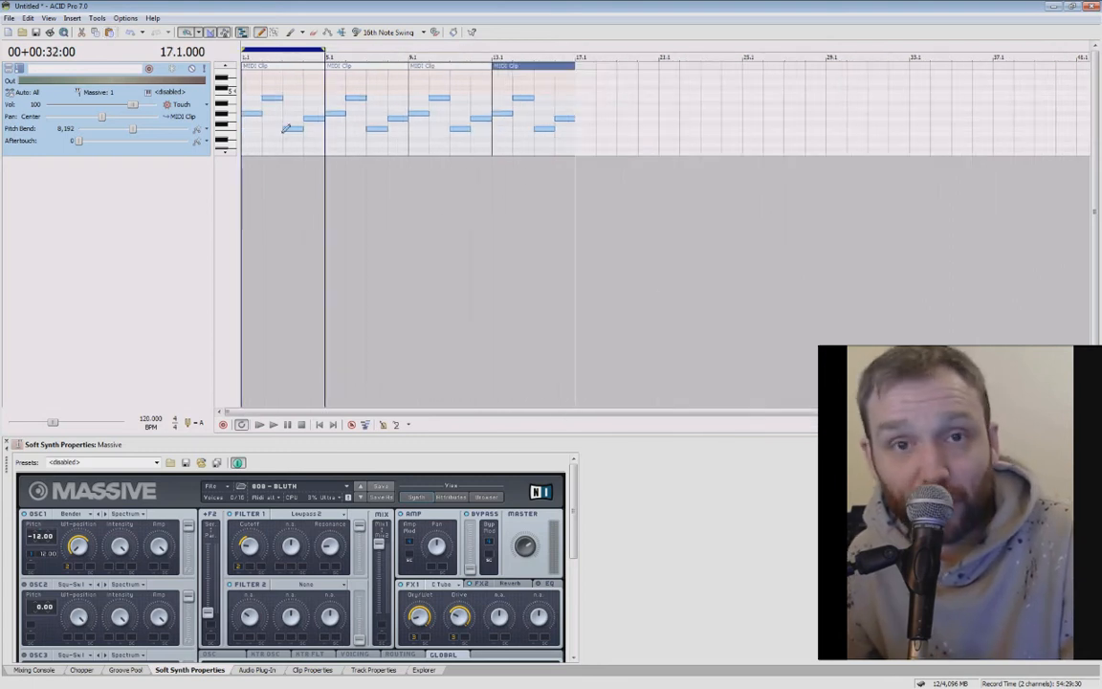
Play the first clip from bar 1 and stop playback
{"action": "left_click", "coordinate": [246, 68]}
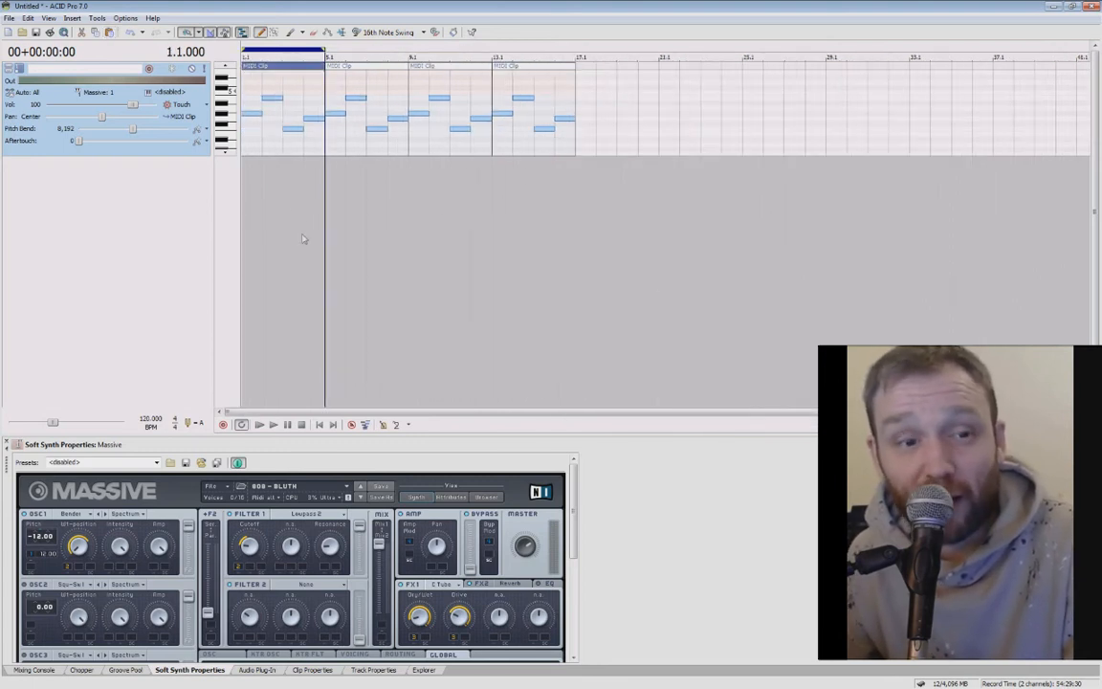
{"action": "left_click", "coordinate": [272, 424]}
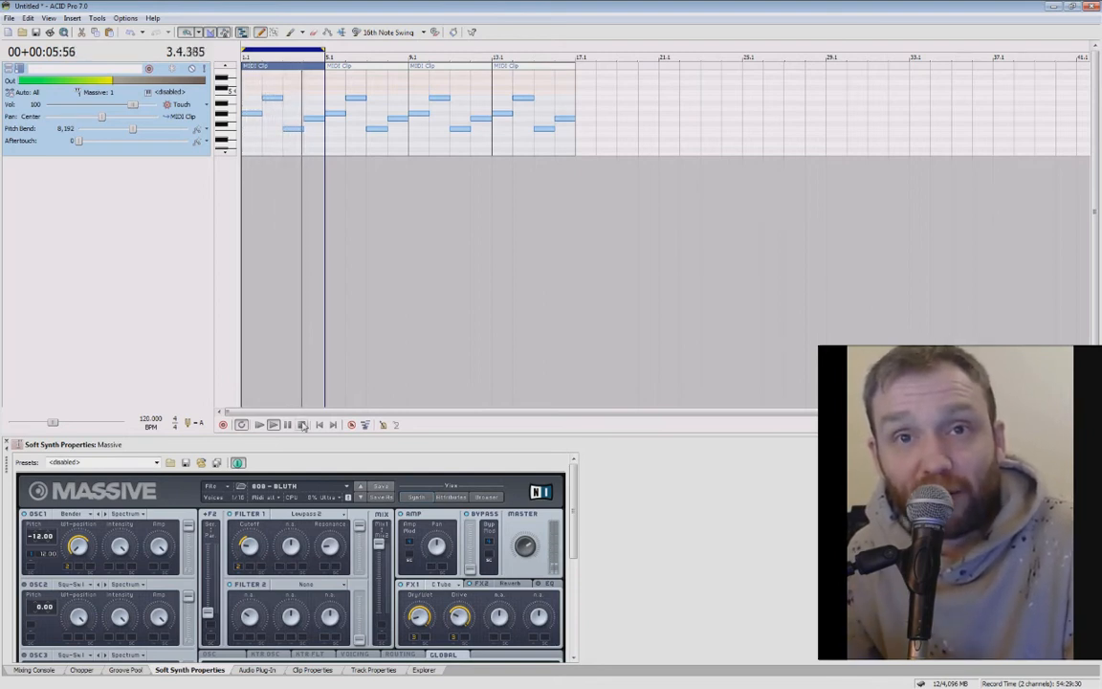
{"action": "left_click", "coordinate": [303, 425]}
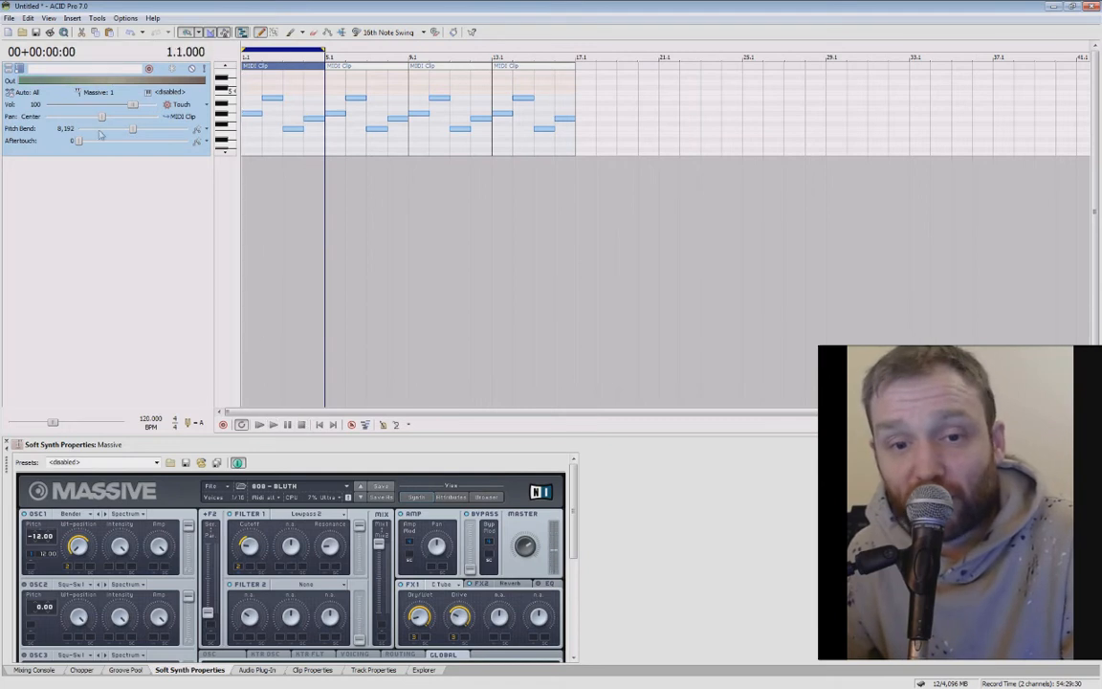
Duplicate the MIDI track and insert another Massive soft synth as the copy's output
{"action": "right_click", "coordinate": [19, 68]}
{"action": "left_click", "coordinate": [57, 86]}
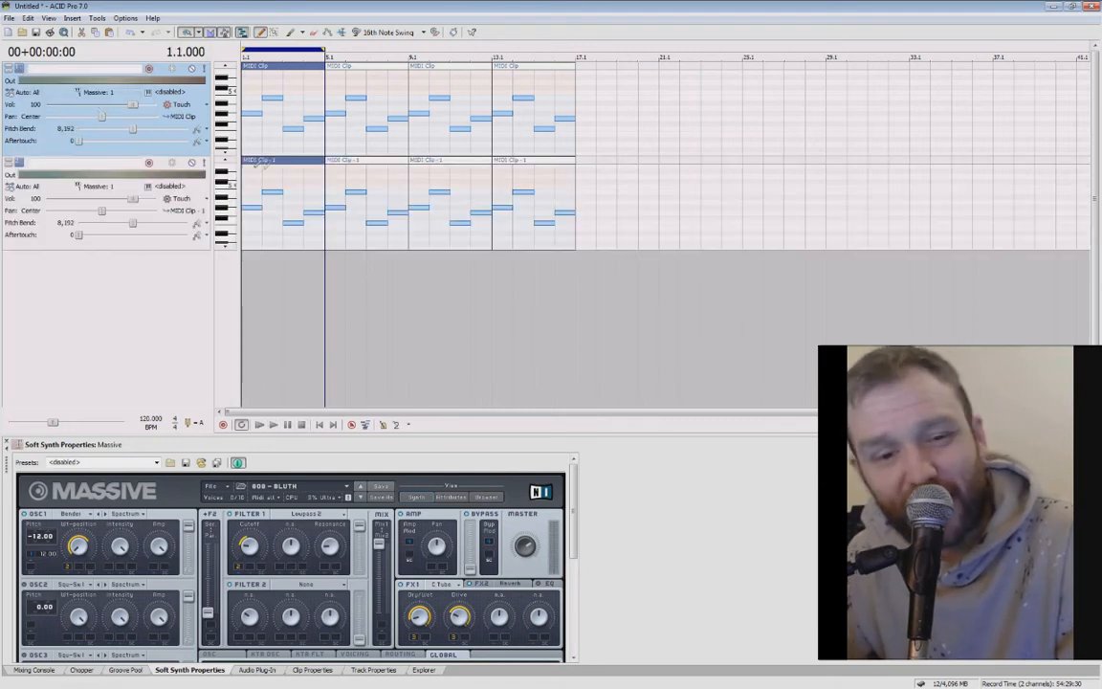
{"action": "right_click", "coordinate": [89, 191]}
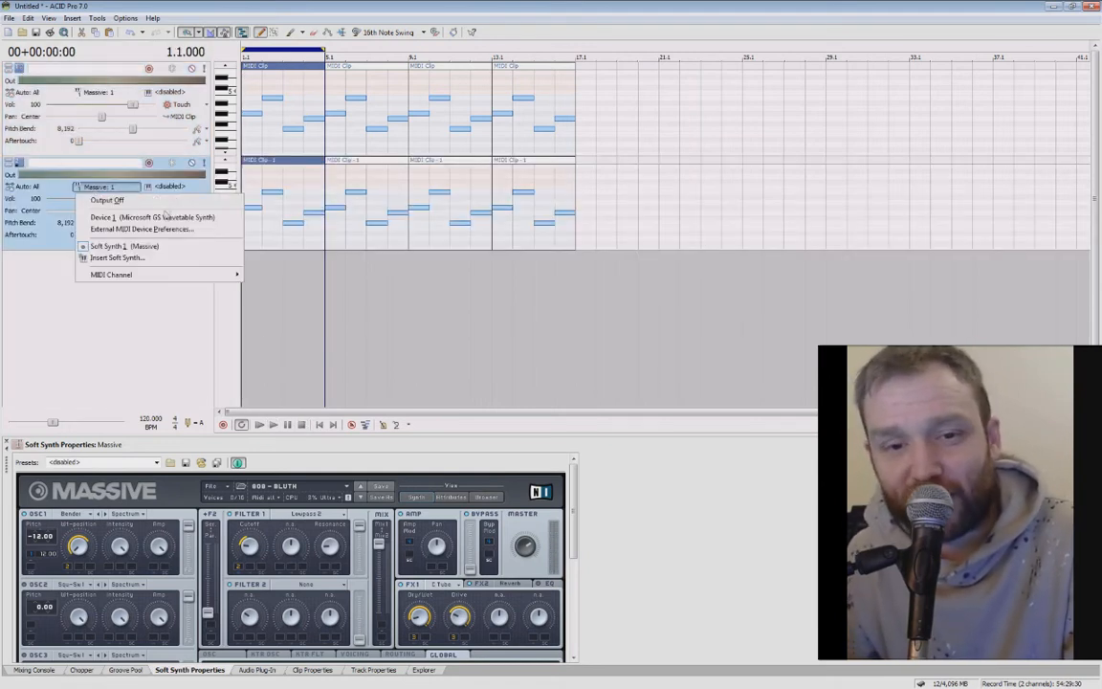
{"action": "left_click", "coordinate": [130, 257]}
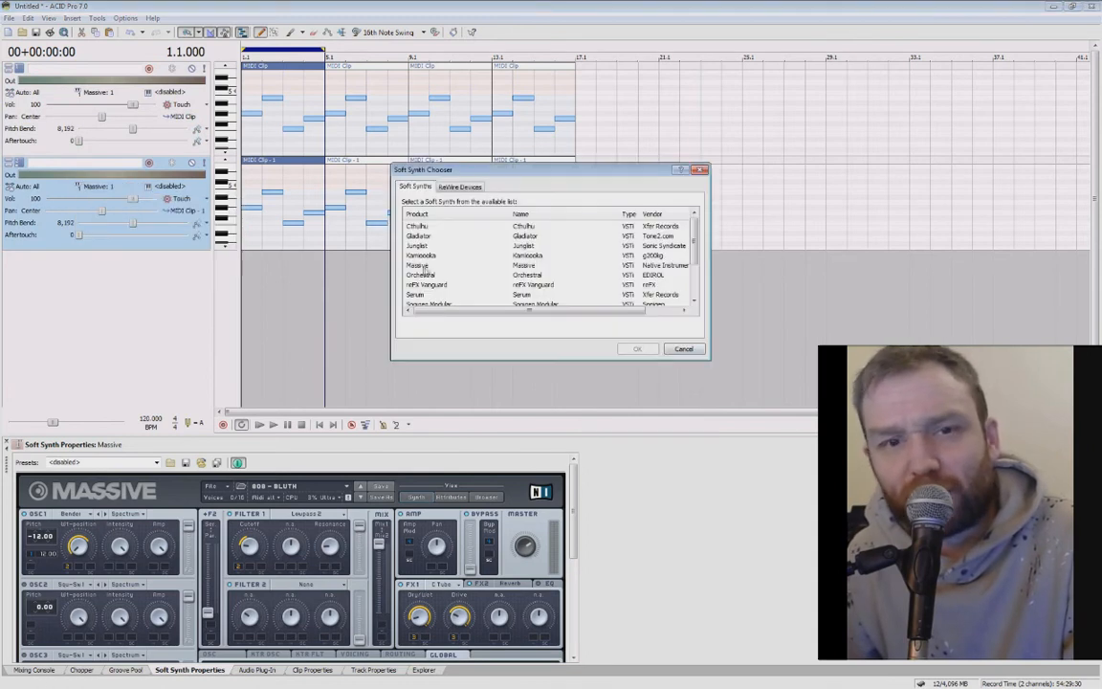
{"action": "left_click", "coordinate": [422, 267]}
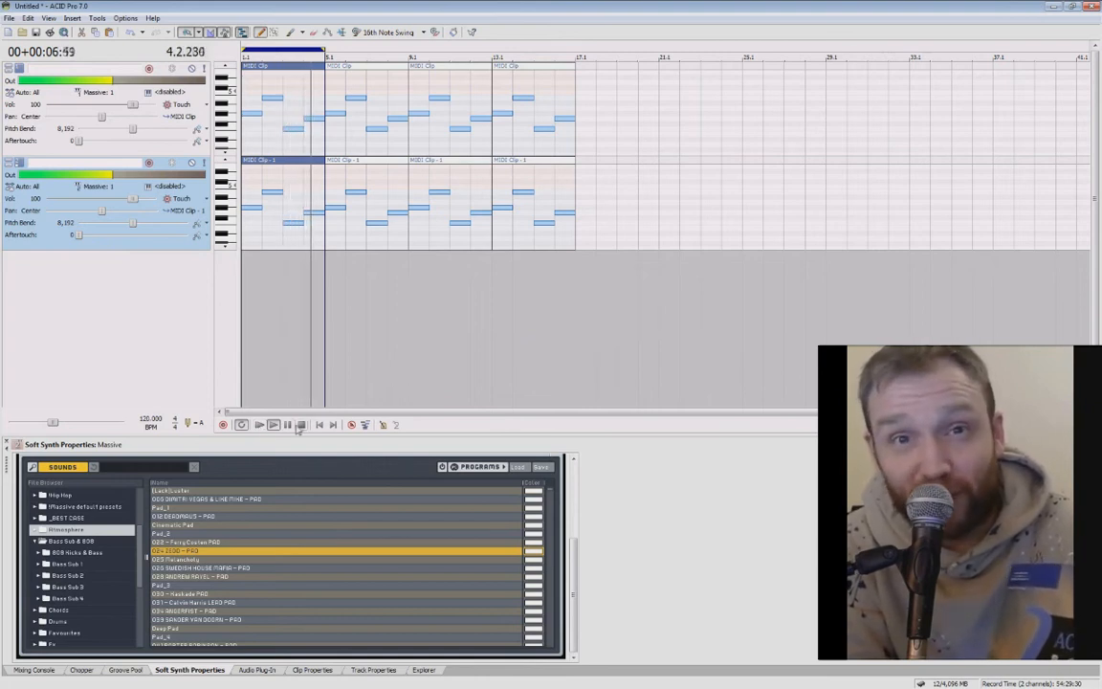
Audition pad presets in Massive during playback of both tracks, trying SWEDISH HOUSE MAFIA - PAD and a preset three entries below it
{"action": "left_click", "coordinate": [300, 424]}
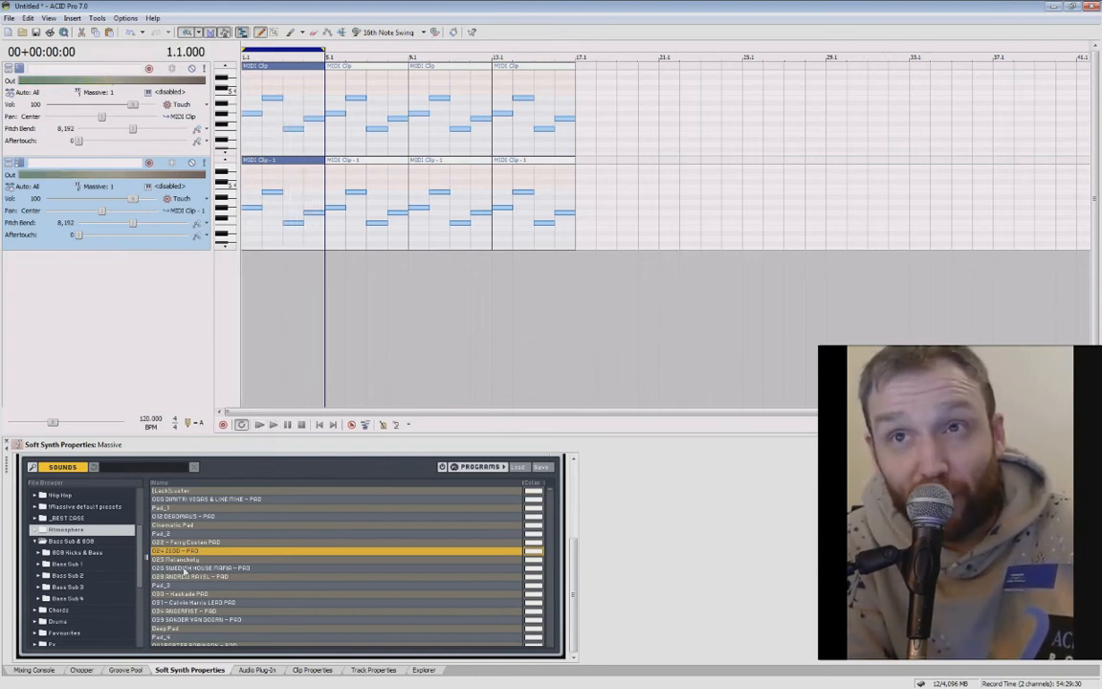
{"action": "left_click", "coordinate": [188, 568]}
{"action": "left_click", "coordinate": [258, 427]}
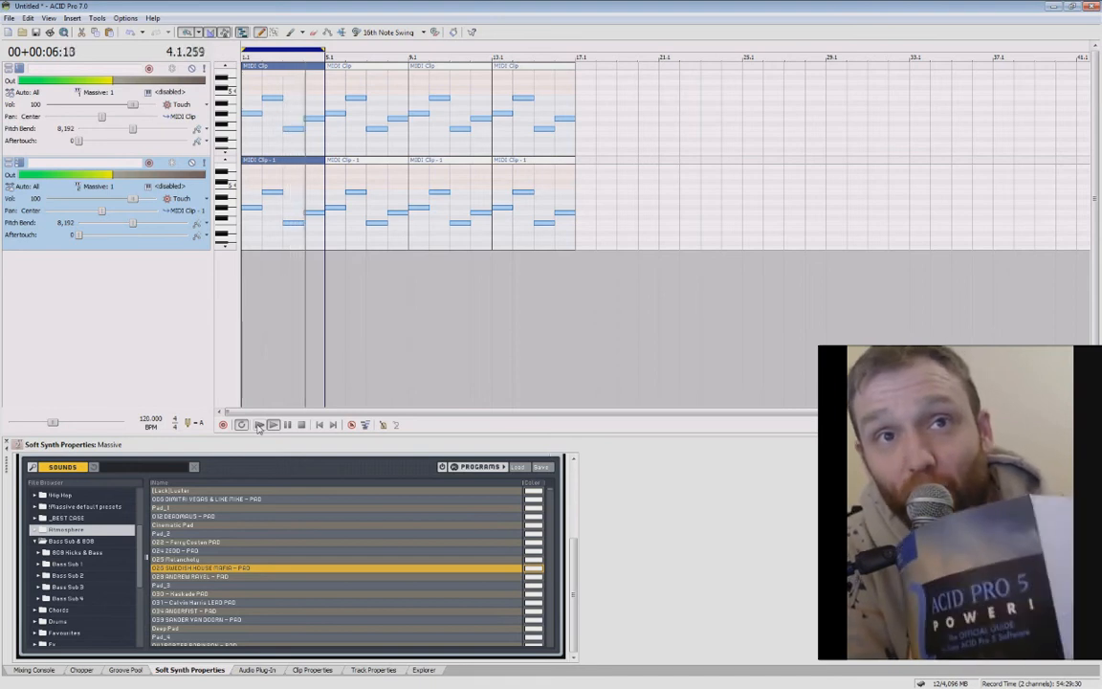
{"action": "left_click", "coordinate": [301, 425]}
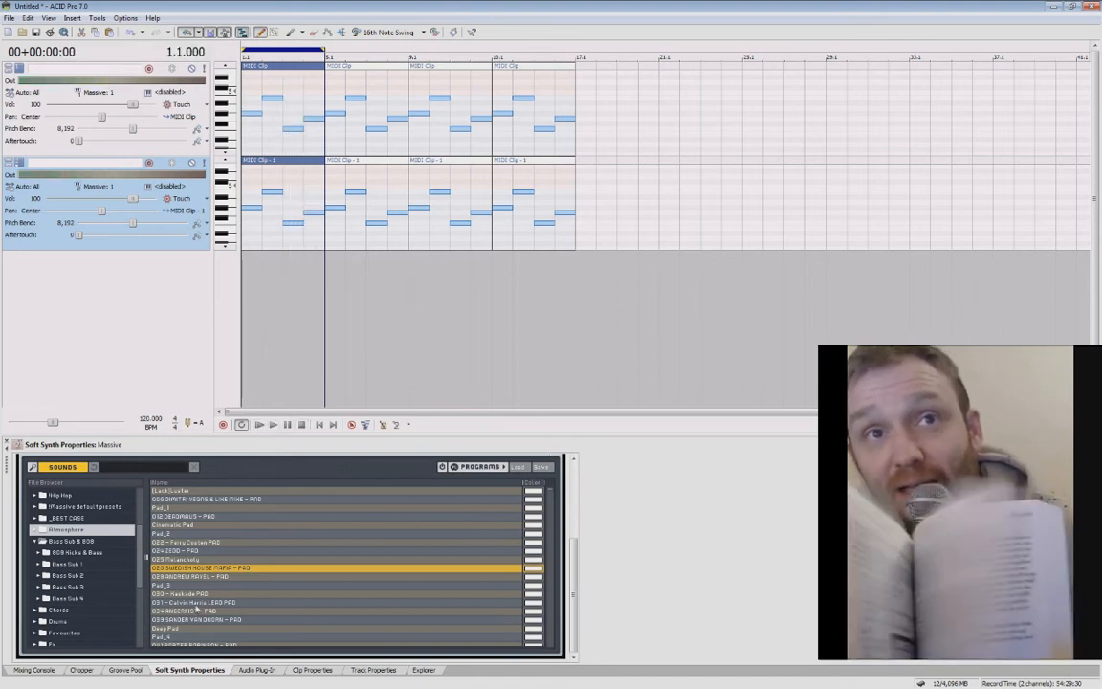
{"action": "key", "text": "Down"}
{"action": "key", "text": "Down"}
{"action": "key", "text": "Down"}
{"action": "left_click", "coordinate": [260, 424]}
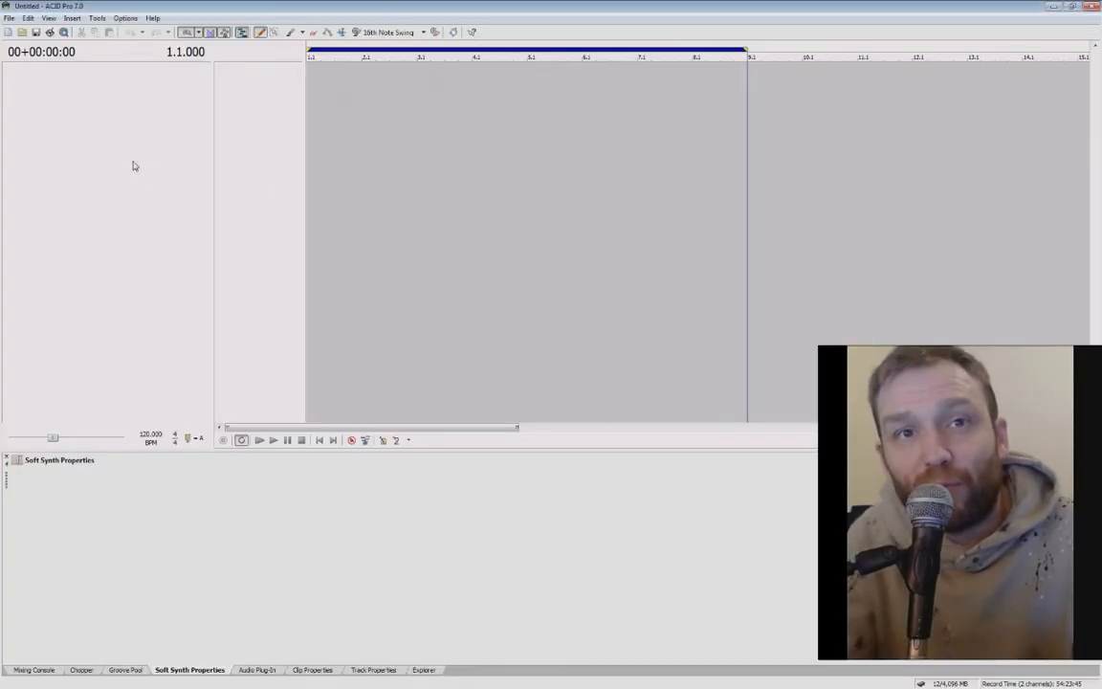
Insert a MIDI track in the new empty project and increase its height
{"action": "right_click", "coordinate": [134, 164]}
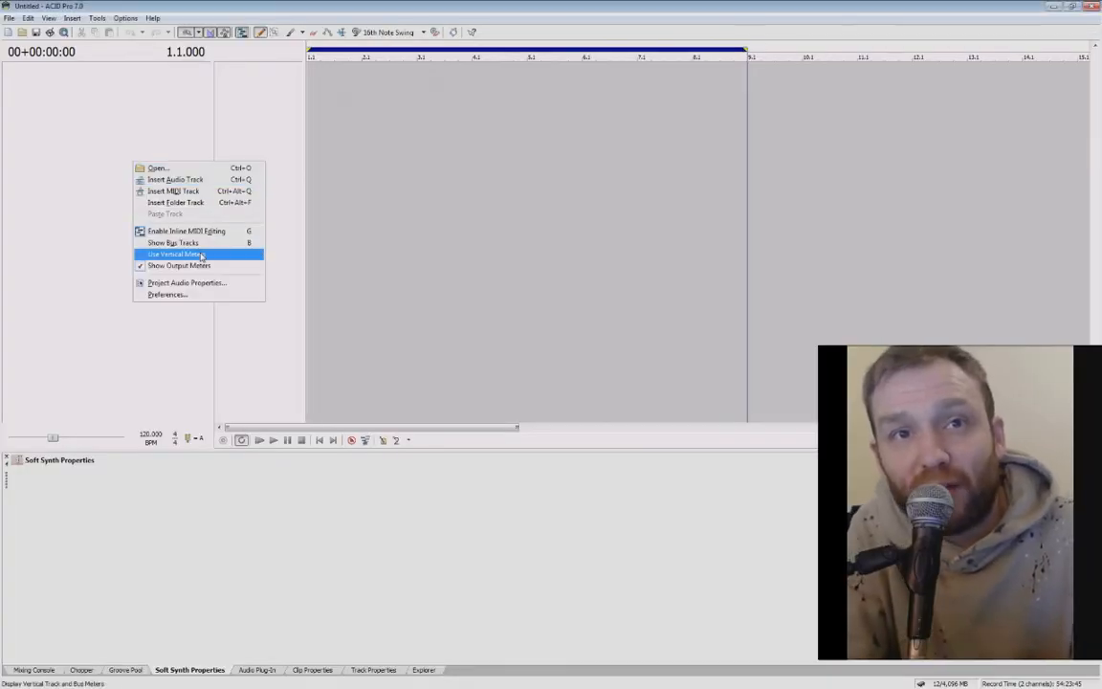
{"action": "left_click", "coordinate": [167, 191]}
{"action": "left_click_drag", "start_coordinate": [184, 88], "coordinate": [182, 123]}
Insert the DLS Soft Synth as the new MIDI track's output device
{"action": "left_click", "coordinate": [148, 92]}
{"action": "left_click", "coordinate": [110, 92]}
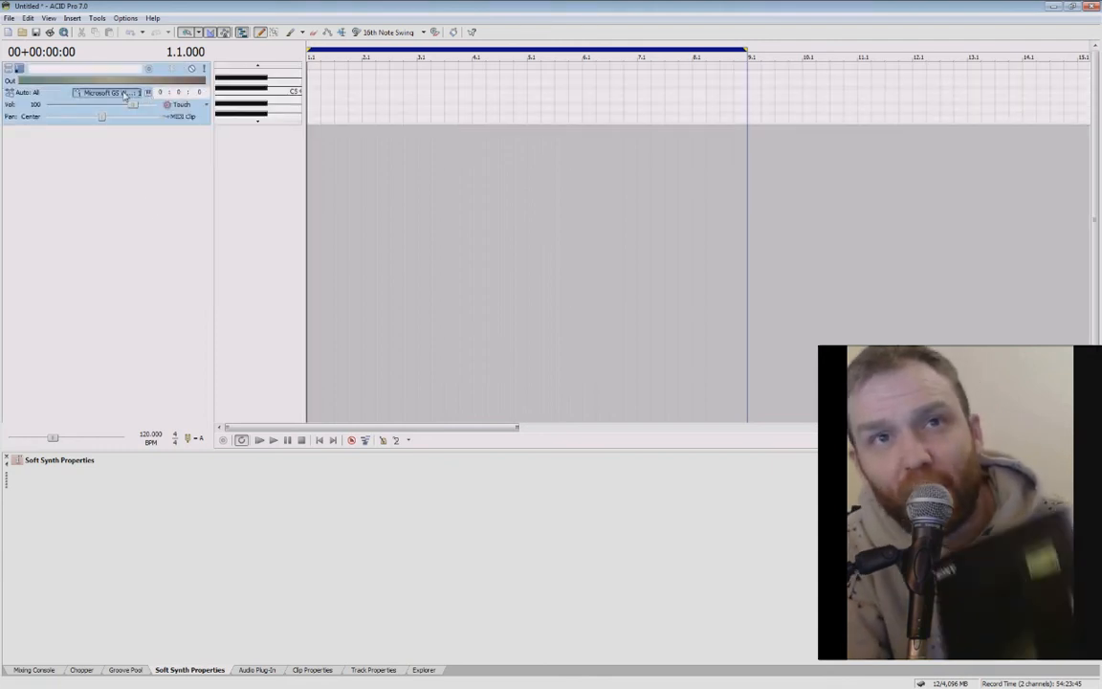
{"action": "left_click", "coordinate": [110, 92]}
{"action": "left_click", "coordinate": [144, 150]}
{"action": "left_click", "coordinate": [440, 274]}
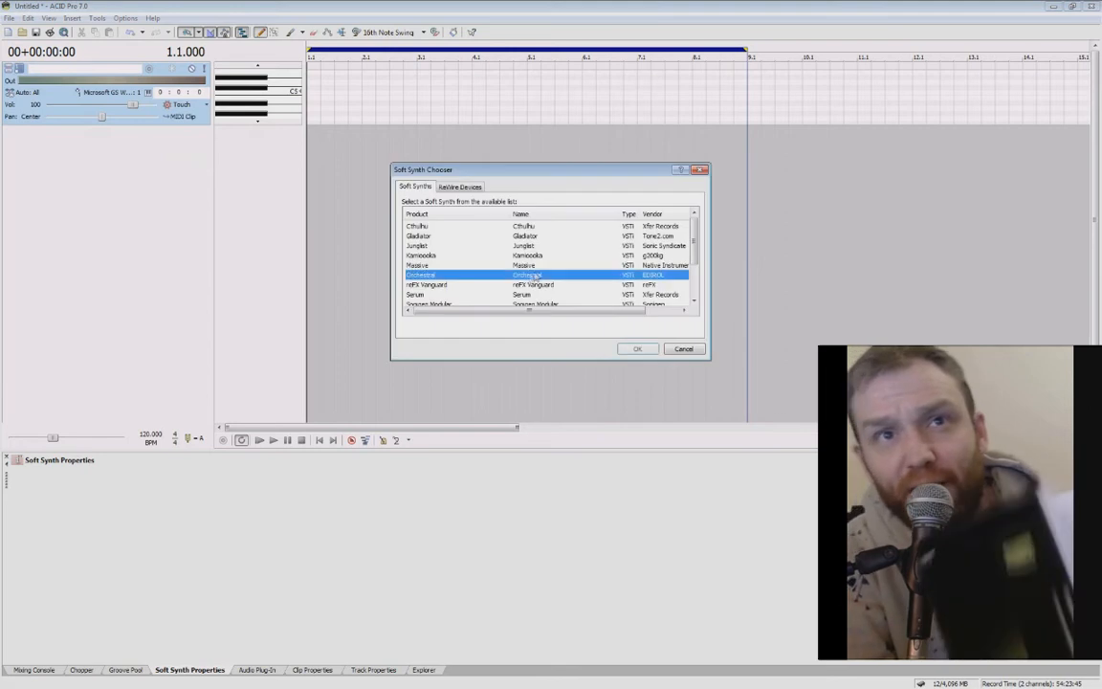
{"action": "scroll", "coordinate": [478, 267], "scroll_direction": "down", "scroll_amount": 2}
{"action": "left_click", "coordinate": [440, 265]}
{"action": "left_click", "coordinate": [635, 348]}
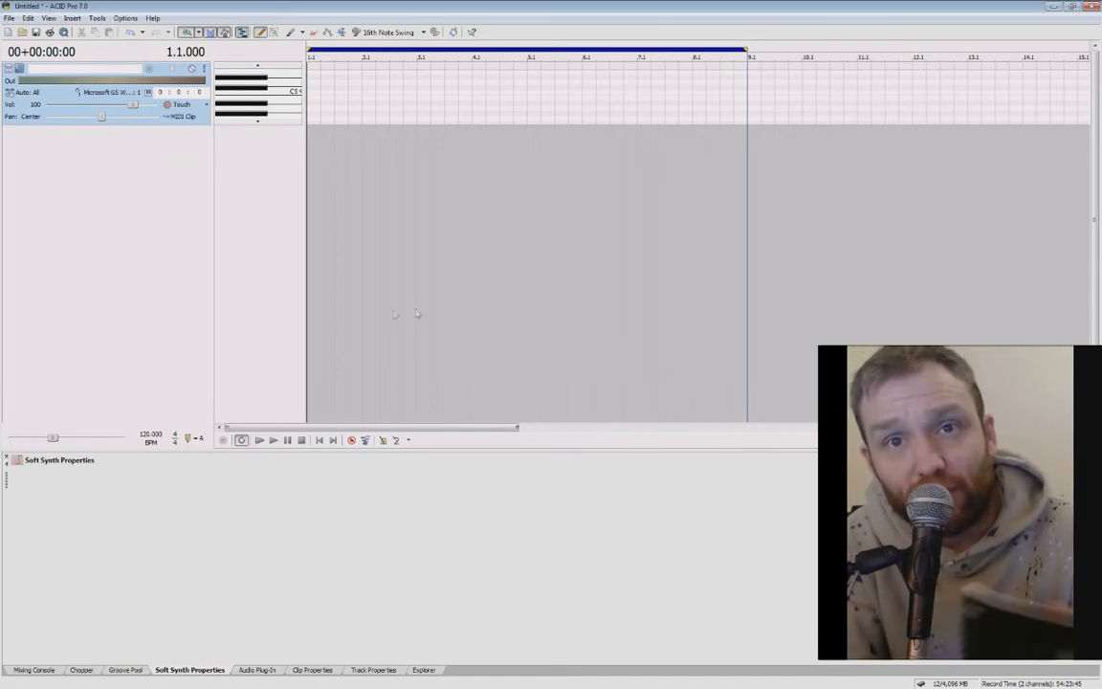
Make the MIDI track taller and set its voice to the Standard drum kit
{"action": "double_click", "coordinate": [180, 119]}
{"action": "left_click", "coordinate": [159, 92]}
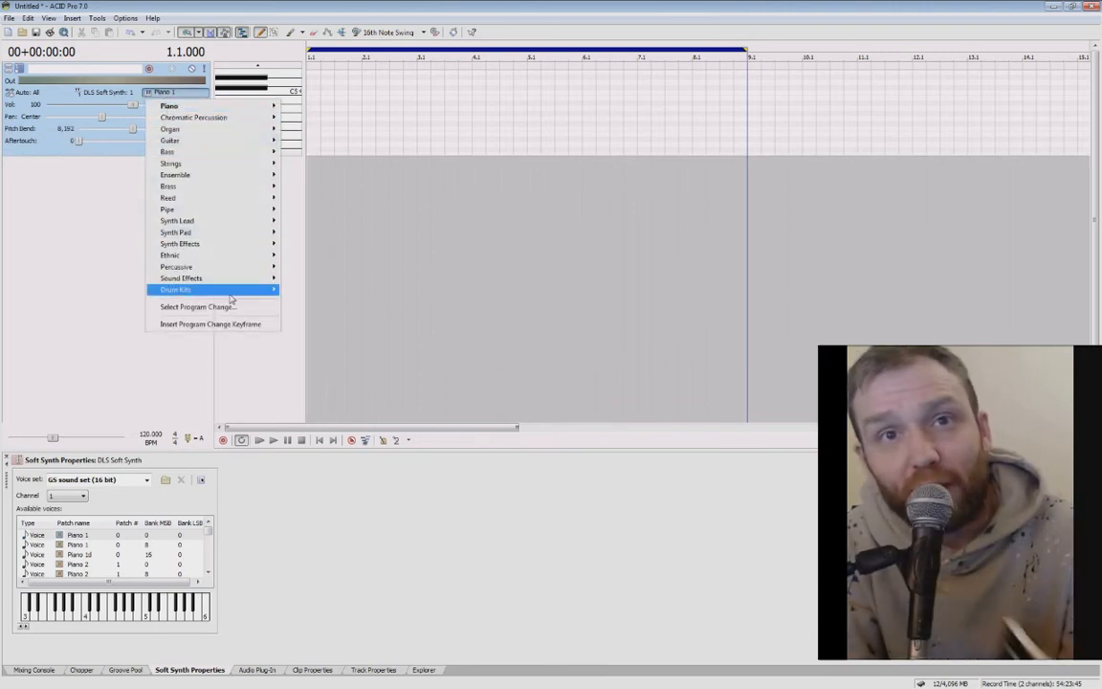
{"action": "mouse_move", "coordinate": [239, 290]}
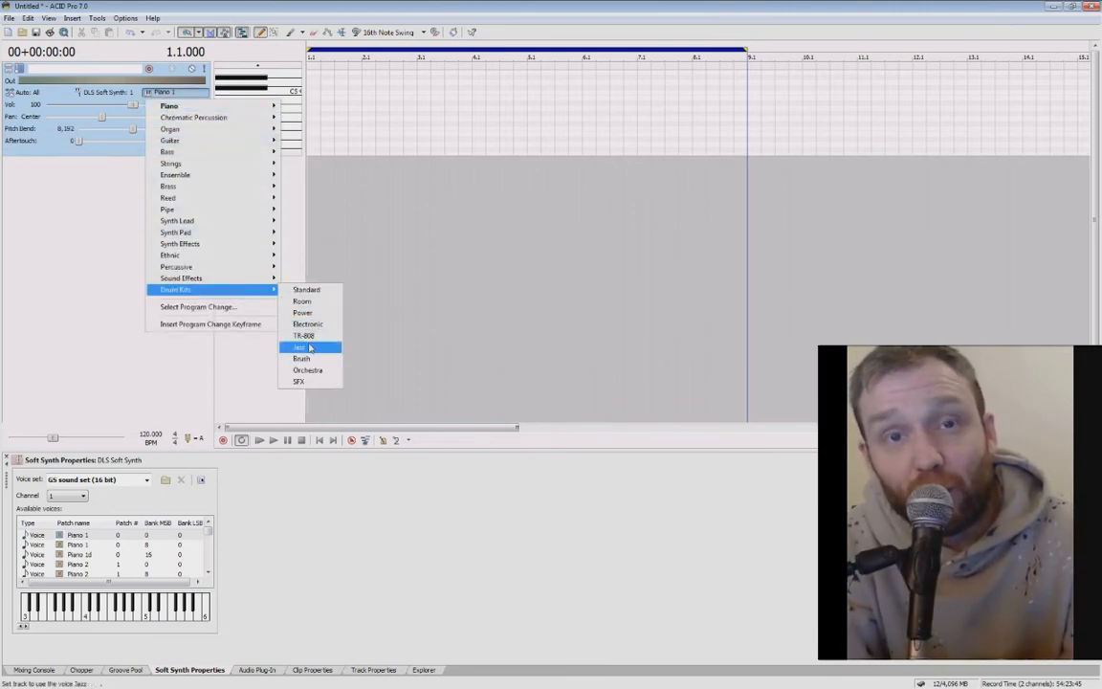
{"action": "left_click", "coordinate": [311, 289]}
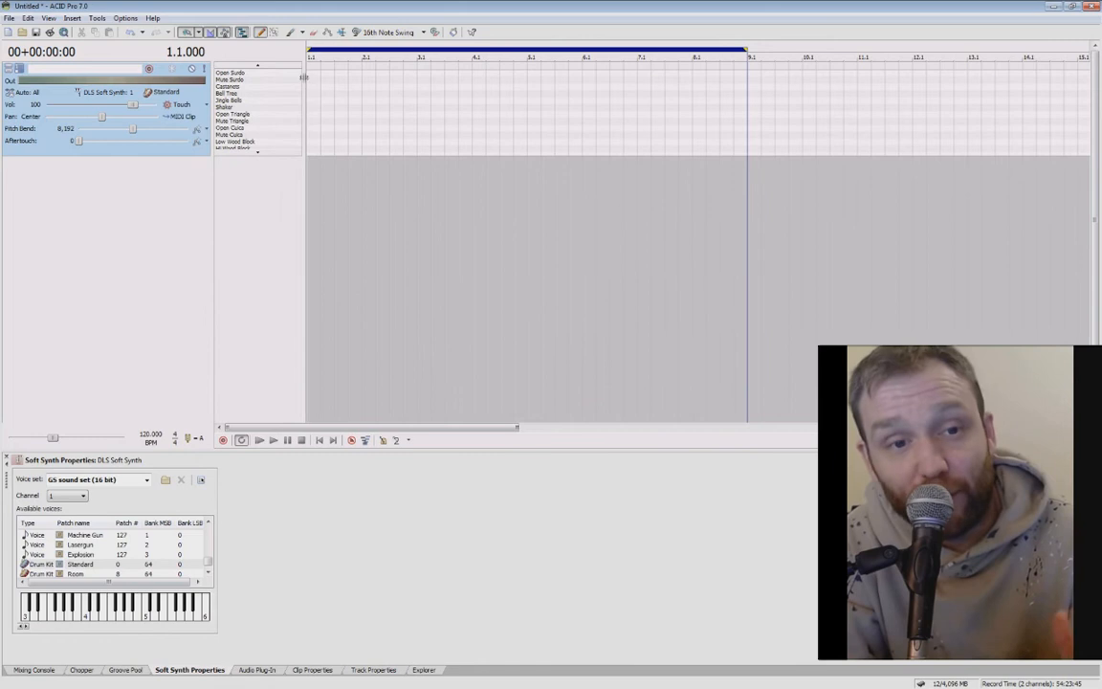
Draw a MIDI clip from bar 1 to bar 9 on the drum track and fill it with repeated Shaker hits plus a few Open Triangle hits
{"action": "scroll", "coordinate": [331, 99], "scroll_direction": "up", "scroll_amount": 2}
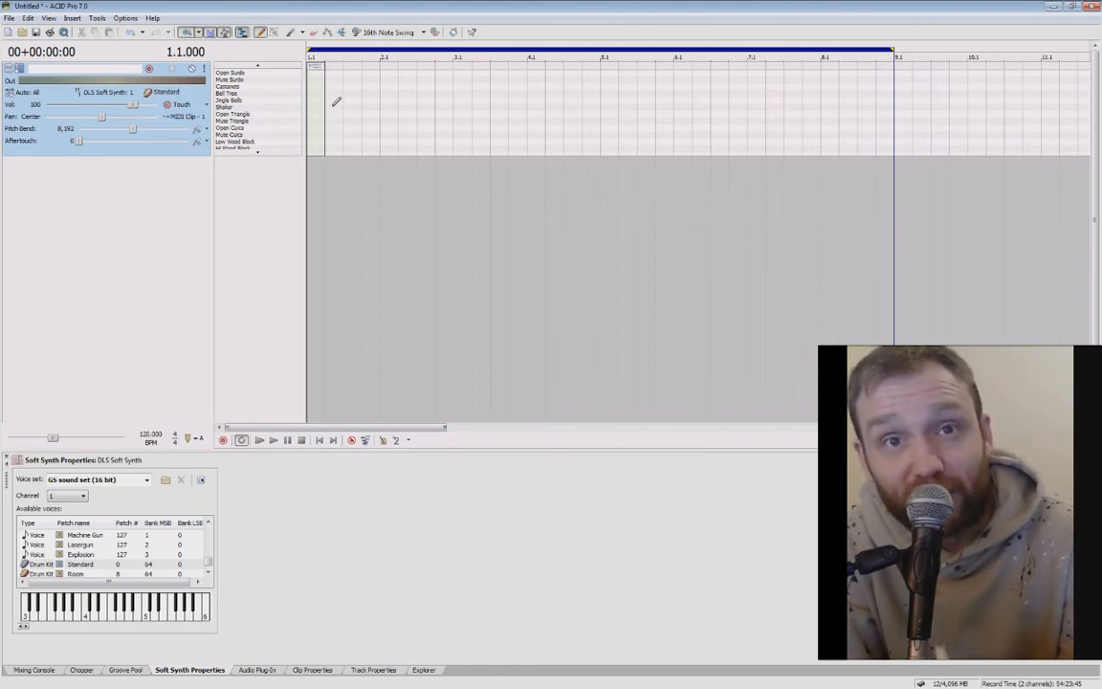
{"action": "left_click_drag", "start_coordinate": [365, 102], "coordinate": [886, 103]}
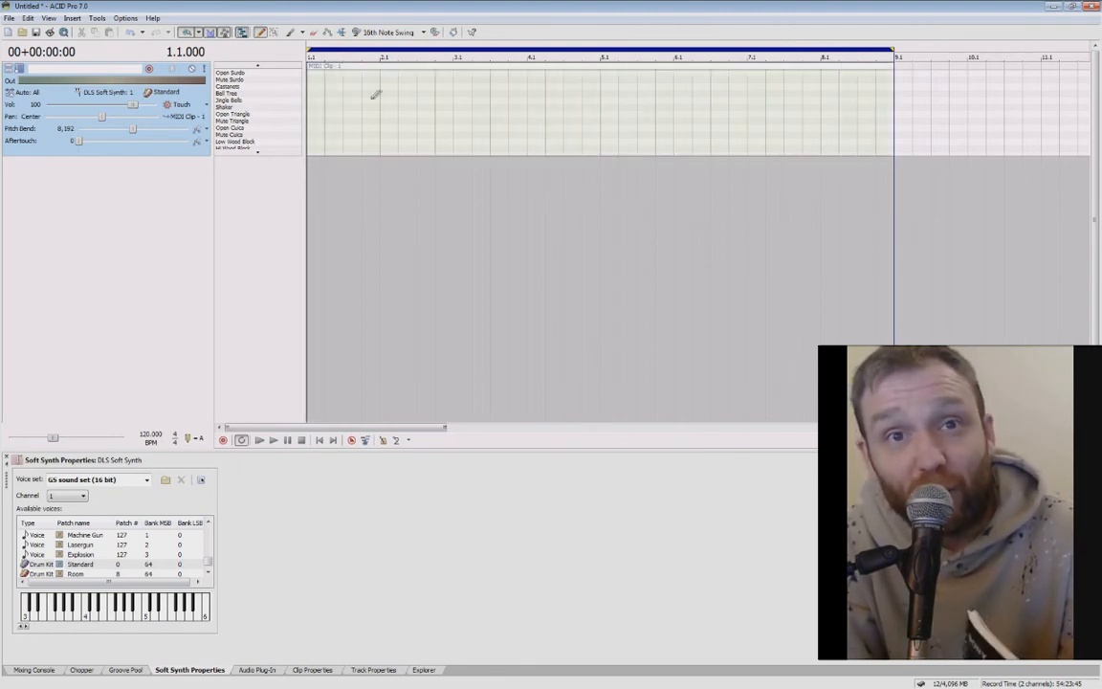
{"action": "scroll", "coordinate": [315, 107], "scroll_direction": "up", "scroll_amount": 2}
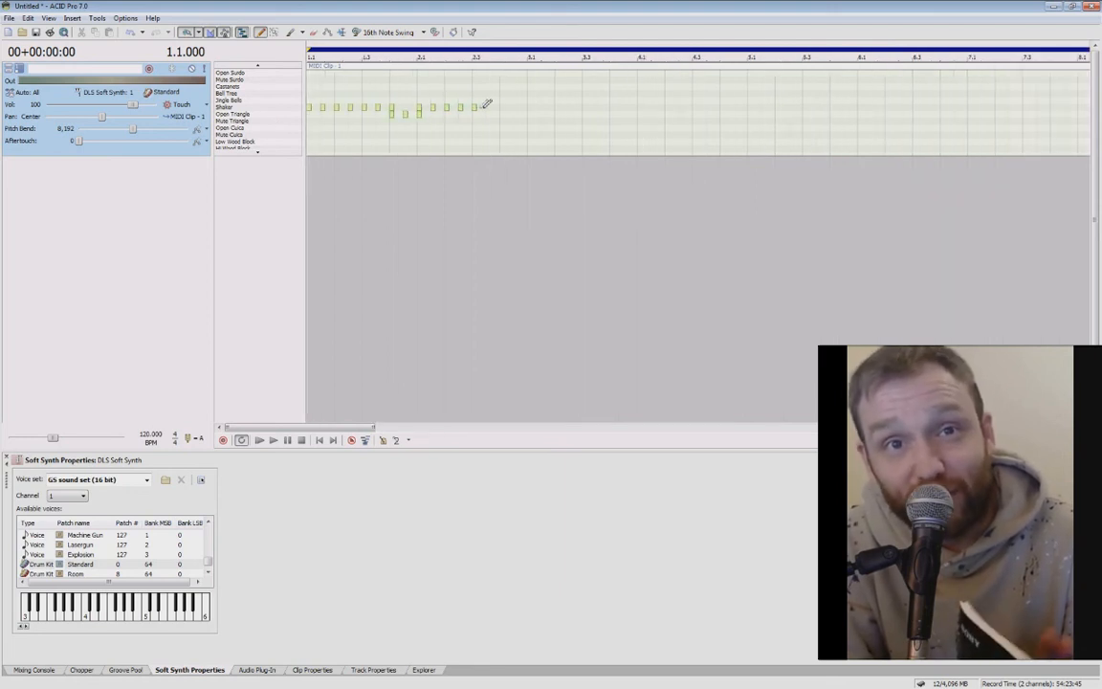
{"action": "left_click_drag", "start_coordinate": [483, 107], "coordinate": [535, 107]}
{"action": "scroll", "coordinate": [610, 112], "scroll_direction": "down", "scroll_amount": 2}
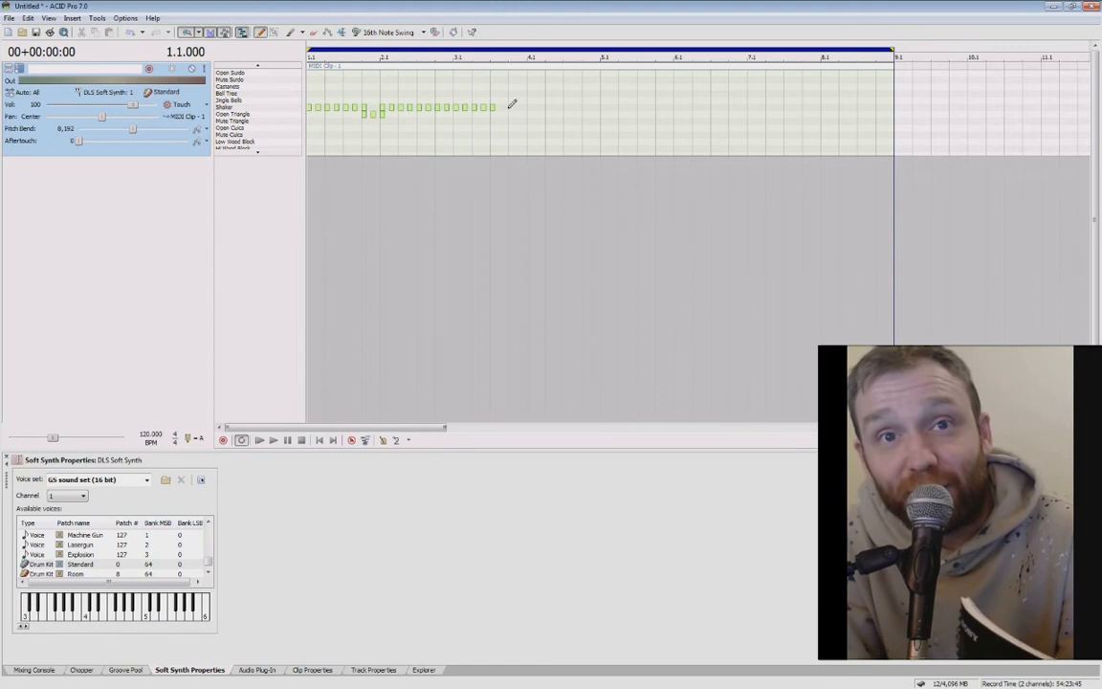
{"action": "scroll", "coordinate": [512, 105], "scroll_direction": "up", "scroll_amount": 2}
{"action": "left_click_drag", "start_coordinate": [662, 105], "coordinate": [729, 106]}
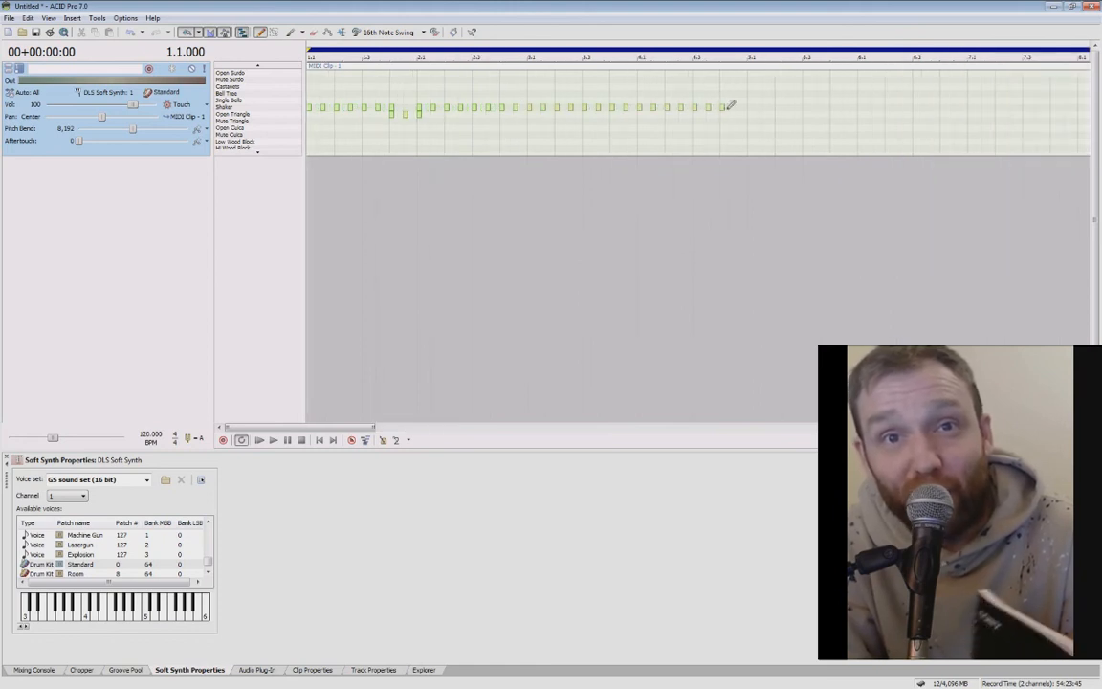
{"action": "left_click_drag", "start_coordinate": [837, 107], "coordinate": [890, 103]}
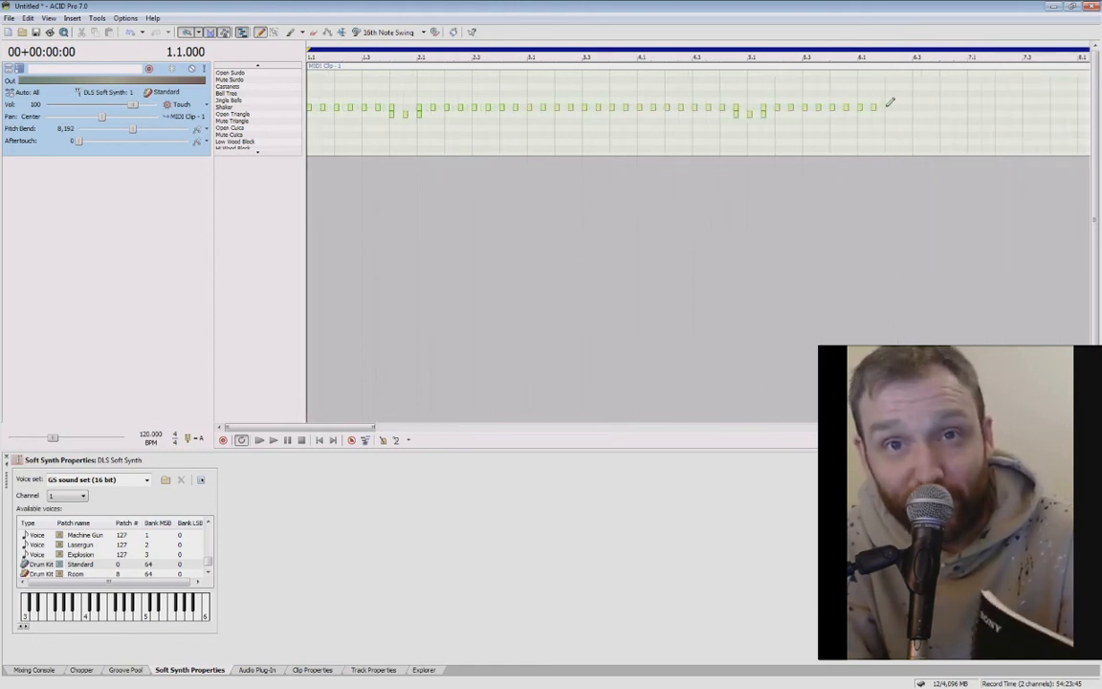
Insert a second MIDI track and assign a new Sony DLS Soft Synth as its output
{"action": "right_click", "coordinate": [65, 199]}
{"action": "left_click", "coordinate": [88, 214]}
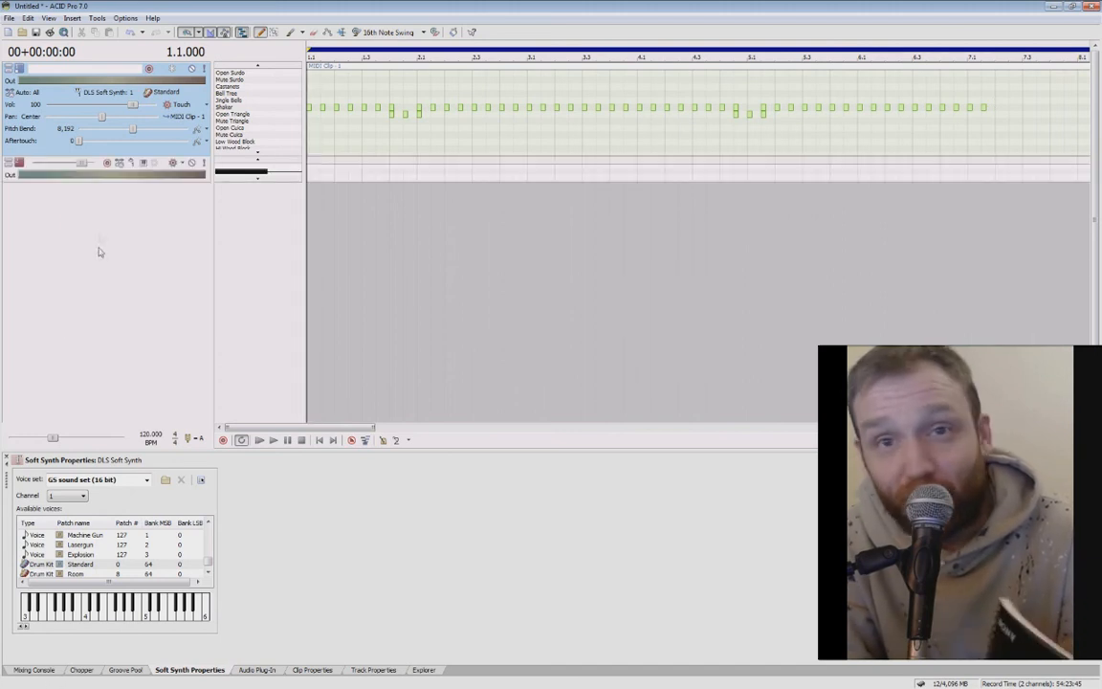
{"action": "left_click", "coordinate": [131, 162]}
{"action": "left_click", "coordinate": [161, 233]}
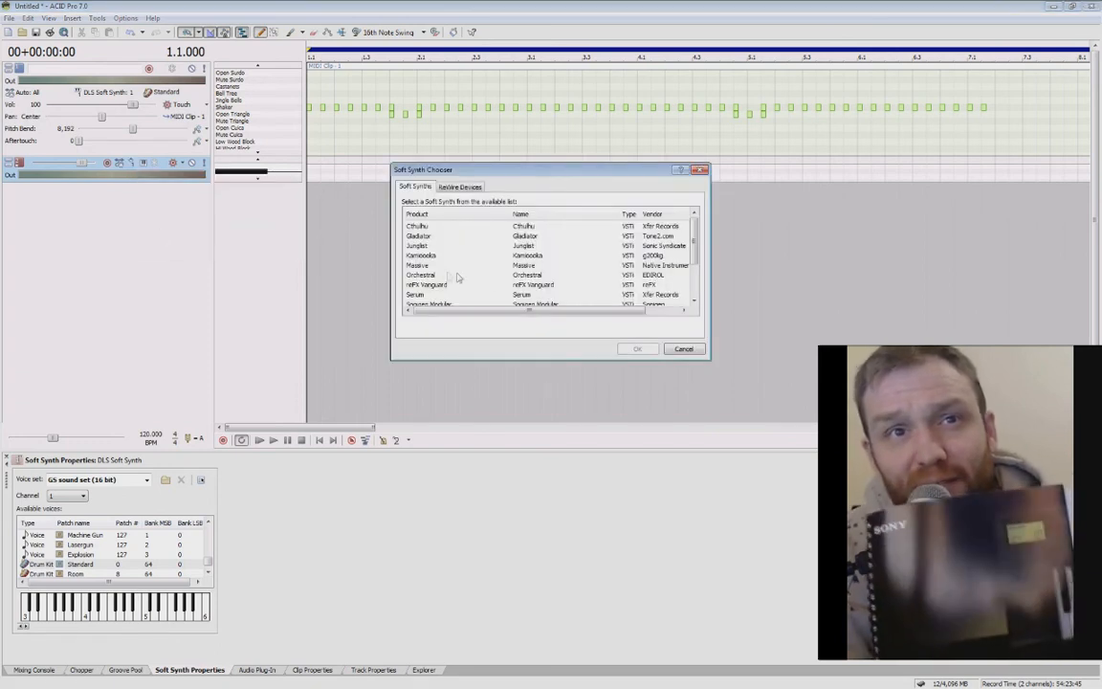
{"action": "left_click", "coordinate": [475, 281]}
{"action": "scroll", "coordinate": [430, 287], "scroll_direction": "down", "scroll_amount": 2}
{"action": "left_click", "coordinate": [435, 265]}
{"action": "left_click", "coordinate": [637, 348]}
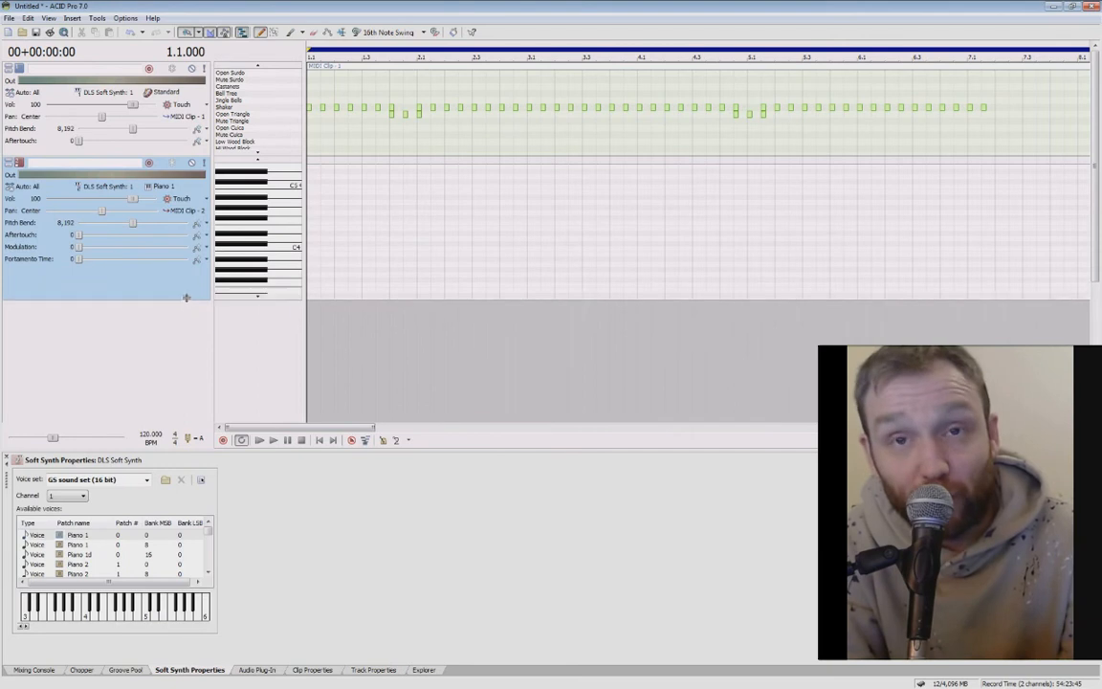
Draw a MIDI clip from bar 1 to about bar 7 on the piano track and enter an ascending C major scale from C4 to C5 in its piano roll
{"action": "mouse_move", "coordinate": [314, 212]}
{"action": "left_mouse_down"}
{"action": "mouse_move", "coordinate": [875, 209]}
{"action": "mouse_move", "coordinate": [990, 193]}
{"action": "left_mouse_up"}
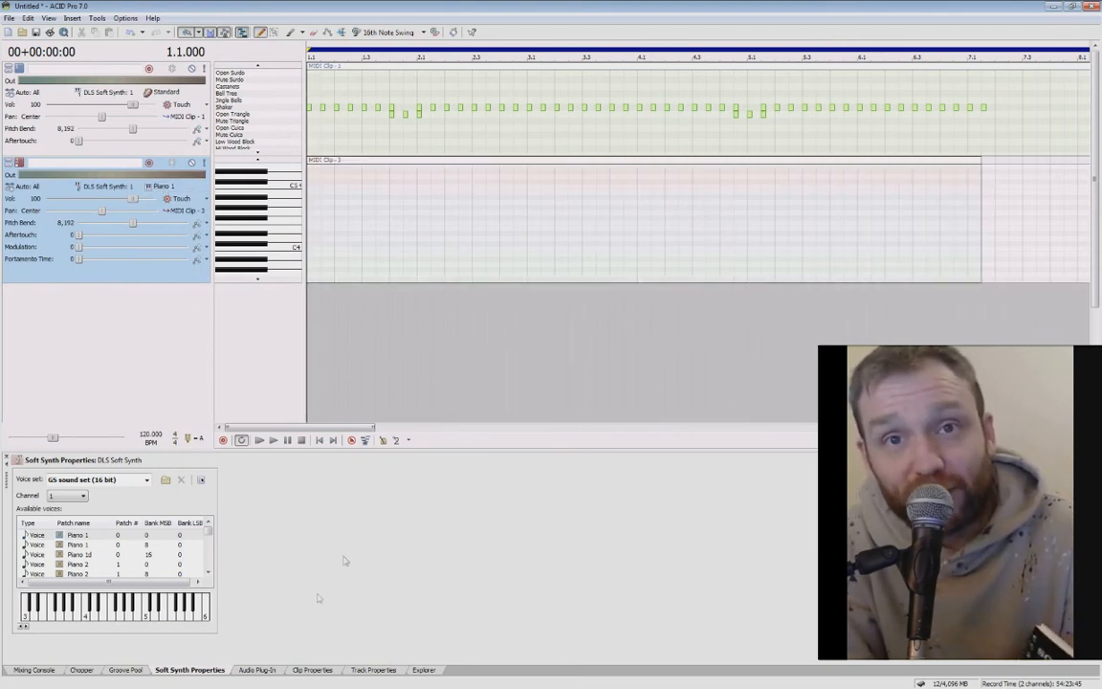
{"action": "left_click", "coordinate": [312, 667]}
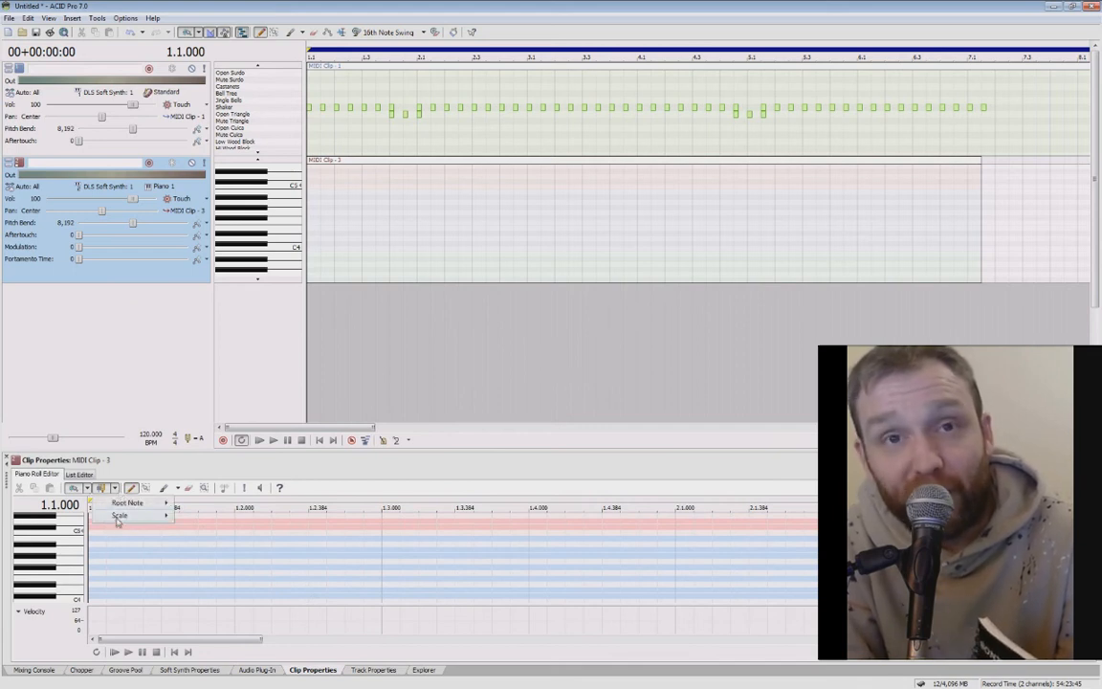
{"action": "left_click", "coordinate": [170, 508]}
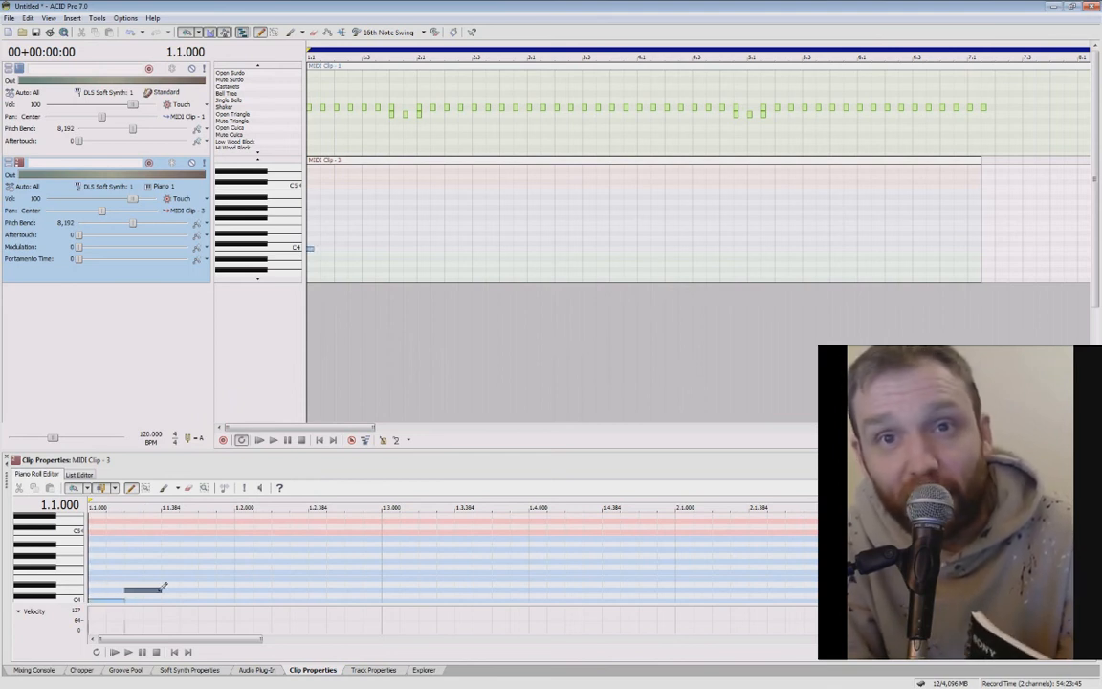
{"action": "left_click_drag", "start_coordinate": [164, 577], "coordinate": [382, 531]}
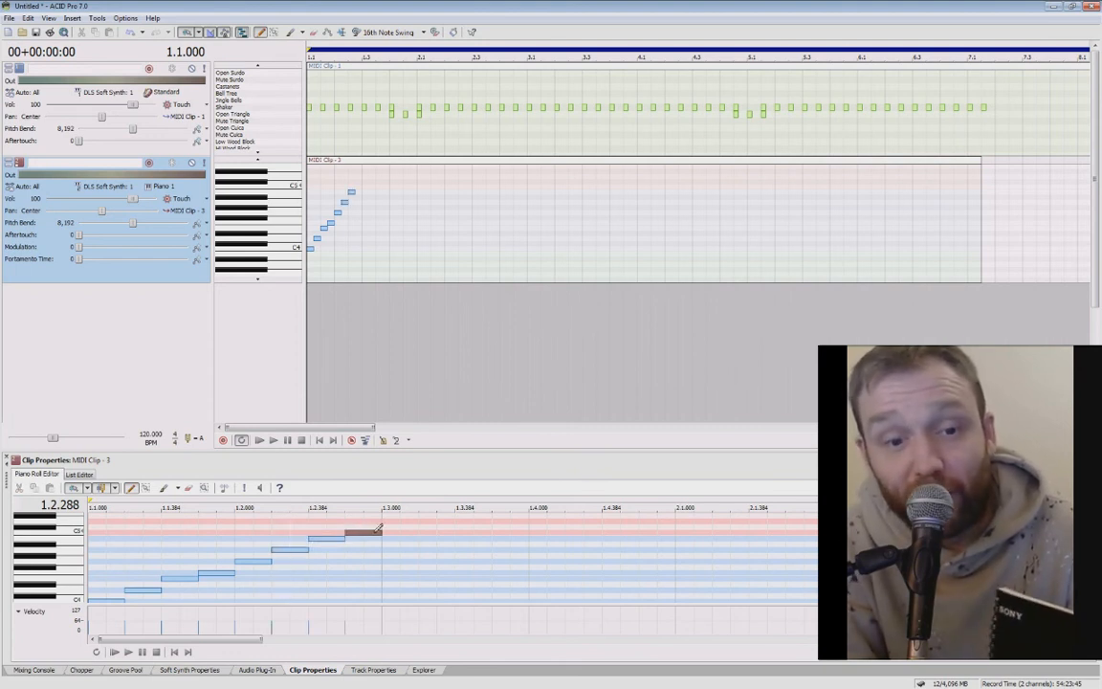
Change the piano roll's root note and add an ascending run of D major notes from C#4 to C#5, starting at 1.3
{"action": "left_click", "coordinate": [115, 488]}
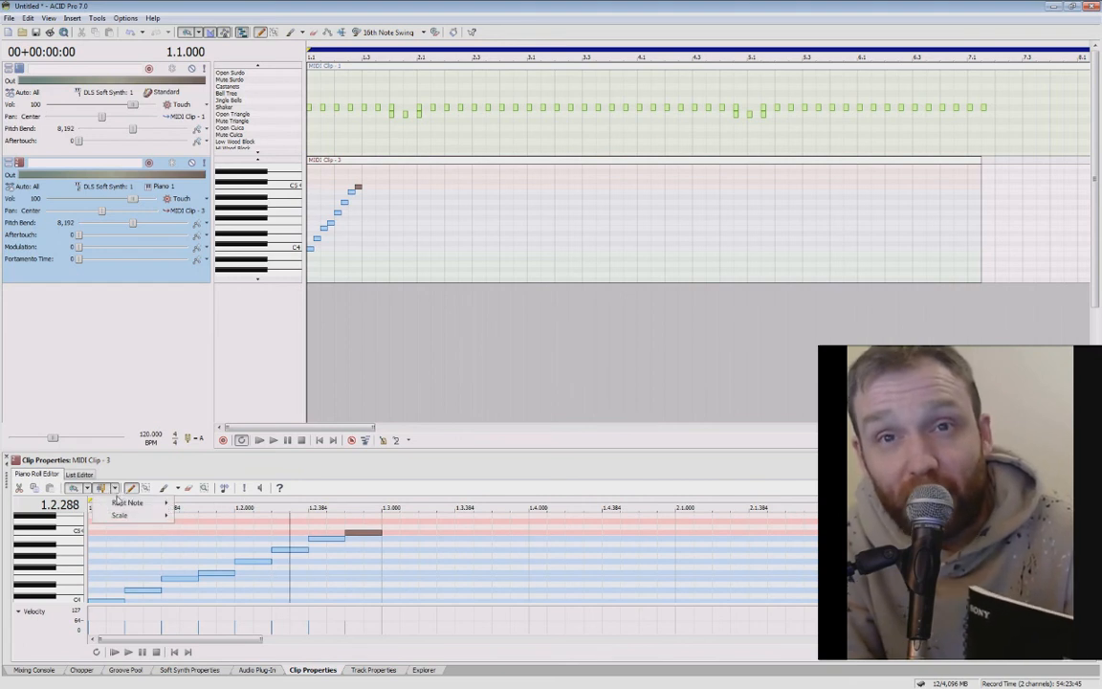
{"action": "mouse_move", "coordinate": [127, 504]}
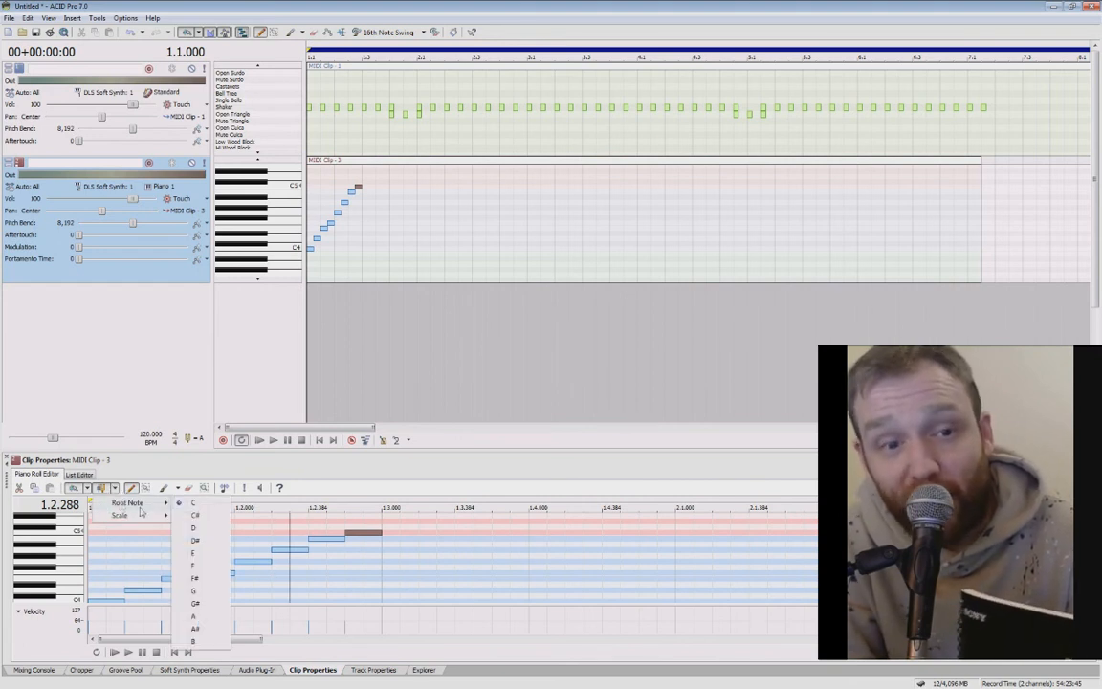
{"action": "left_click", "coordinate": [203, 535]}
{"action": "left_click", "coordinate": [385, 595]}
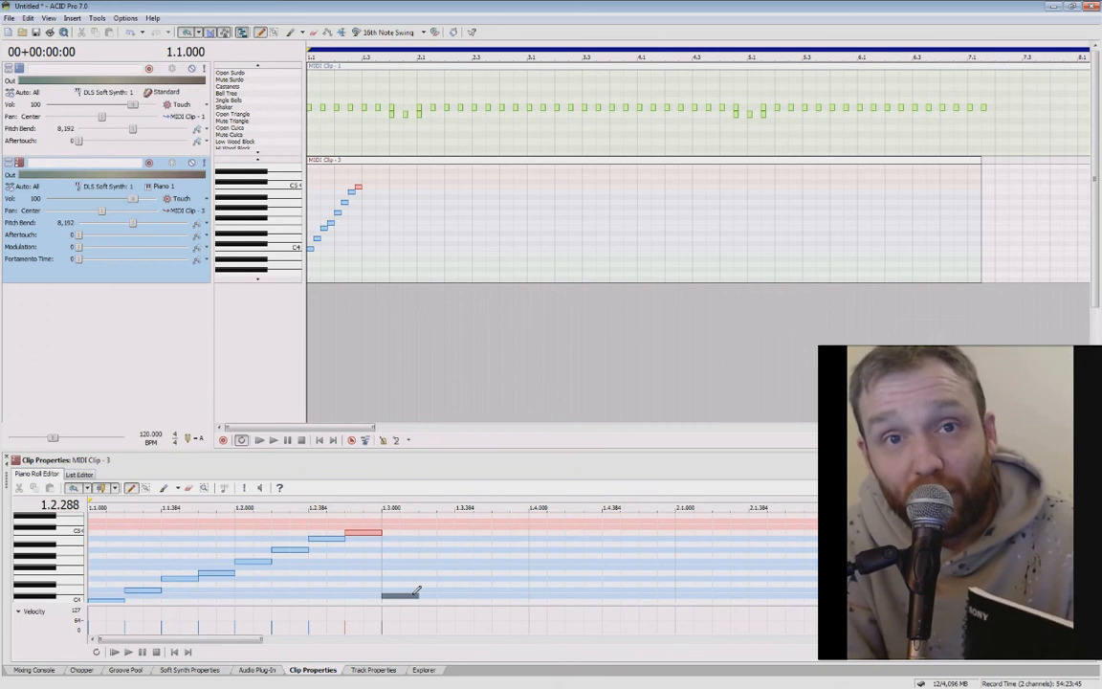
{"action": "left_click", "coordinate": [422, 589]}
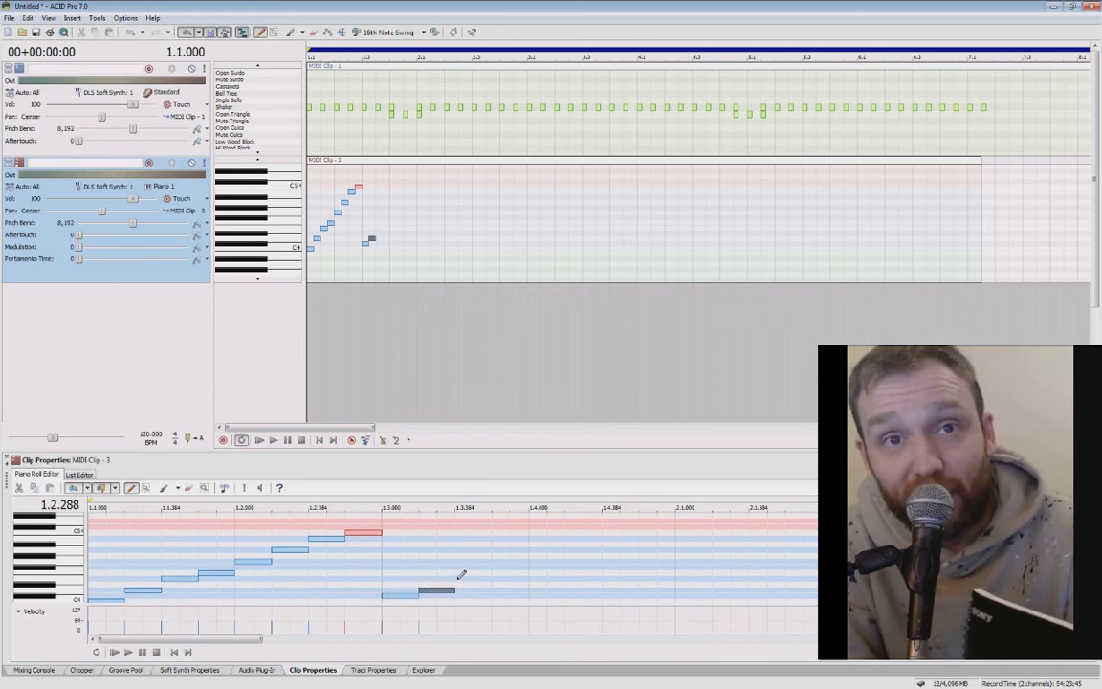
{"action": "left_click", "coordinate": [458, 578]}
{"action": "mouse_move", "coordinate": [522, 561]}
{"action": "left_mouse_down"}
{"action": "mouse_move", "coordinate": [564, 558]}
{"action": "mouse_move", "coordinate": [649, 519]}
{"action": "left_mouse_up"}
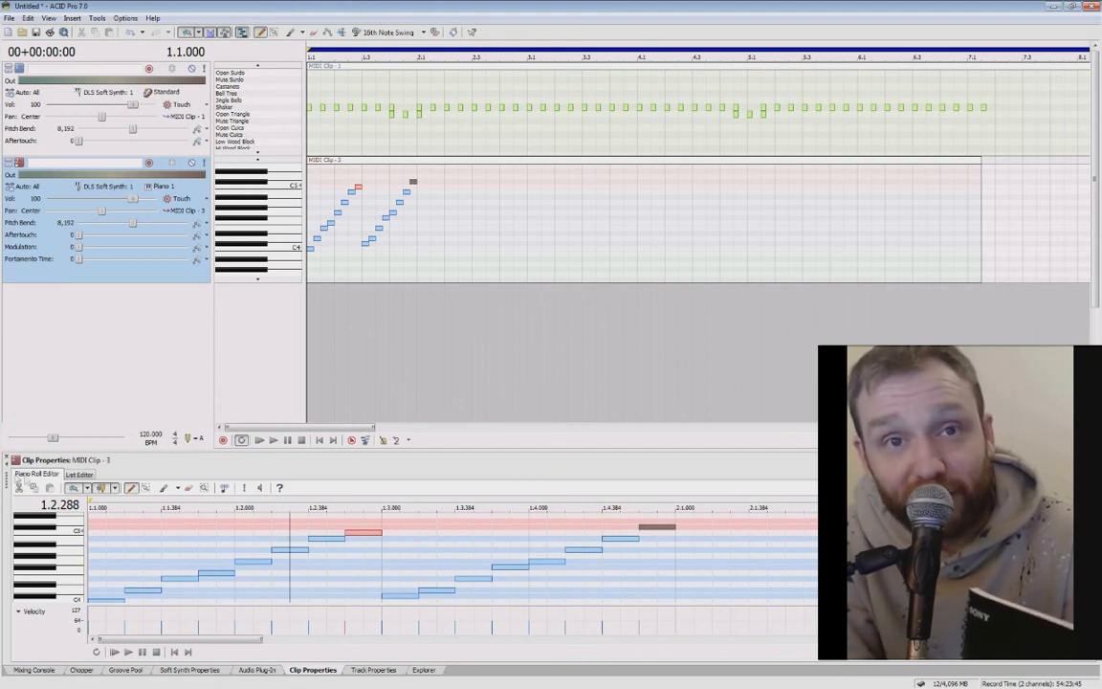
Change the root note again and add an ascending run of F major notes from C4 to C5, starting at 2.1
{"action": "left_click", "coordinate": [113, 488]}
{"action": "mouse_move", "coordinate": [129, 503]}
{"action": "left_click", "coordinate": [202, 557]}
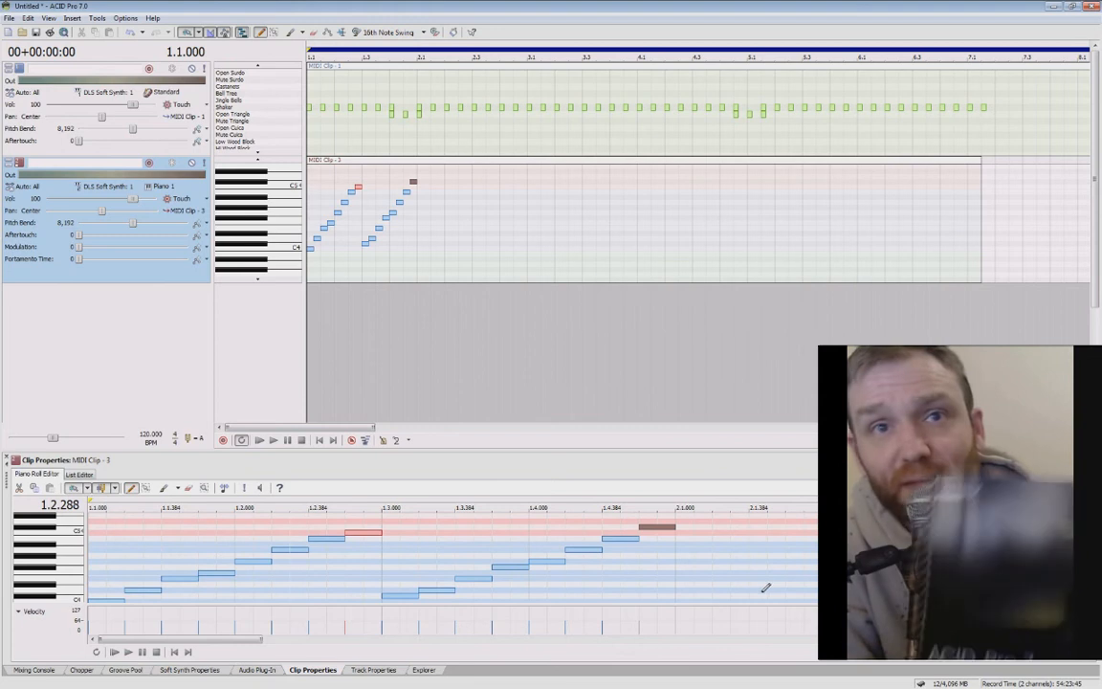
{"action": "left_click_drag", "start_coordinate": [682, 596], "coordinate": [966, 532]}
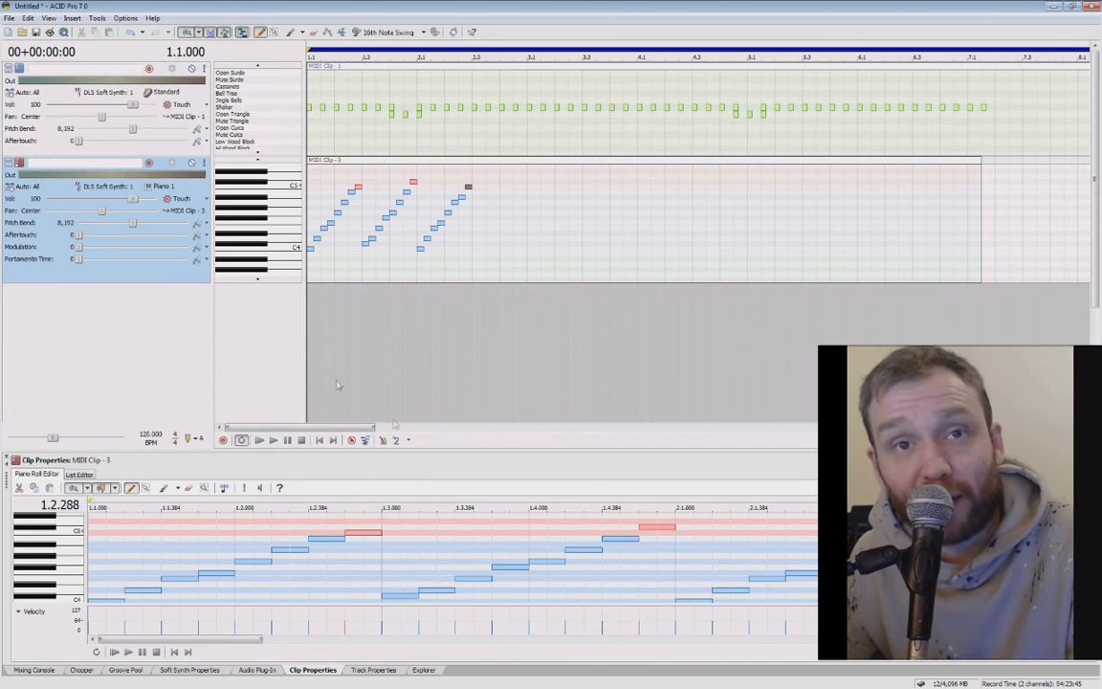
Insert a third MIDI track and assign another Sony DLS Soft Synth as its output
{"action": "right_click", "coordinate": [101, 309]}
{"action": "left_click", "coordinate": [154, 335]}
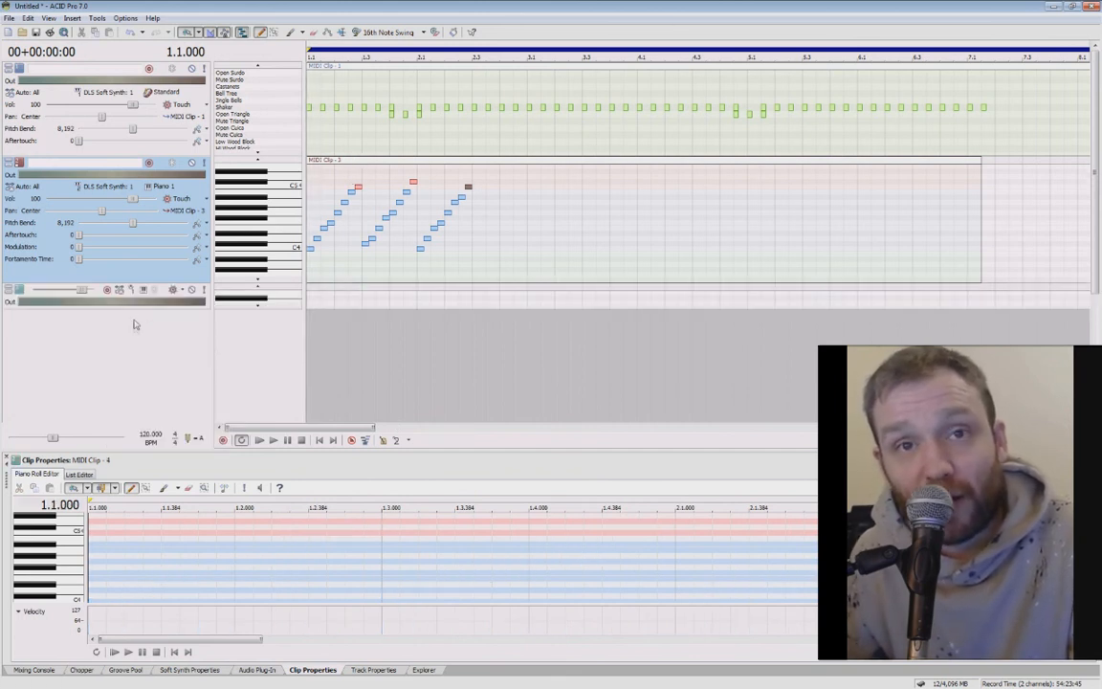
{"action": "left_click", "coordinate": [131, 289]}
{"action": "left_click", "coordinate": [165, 372]}
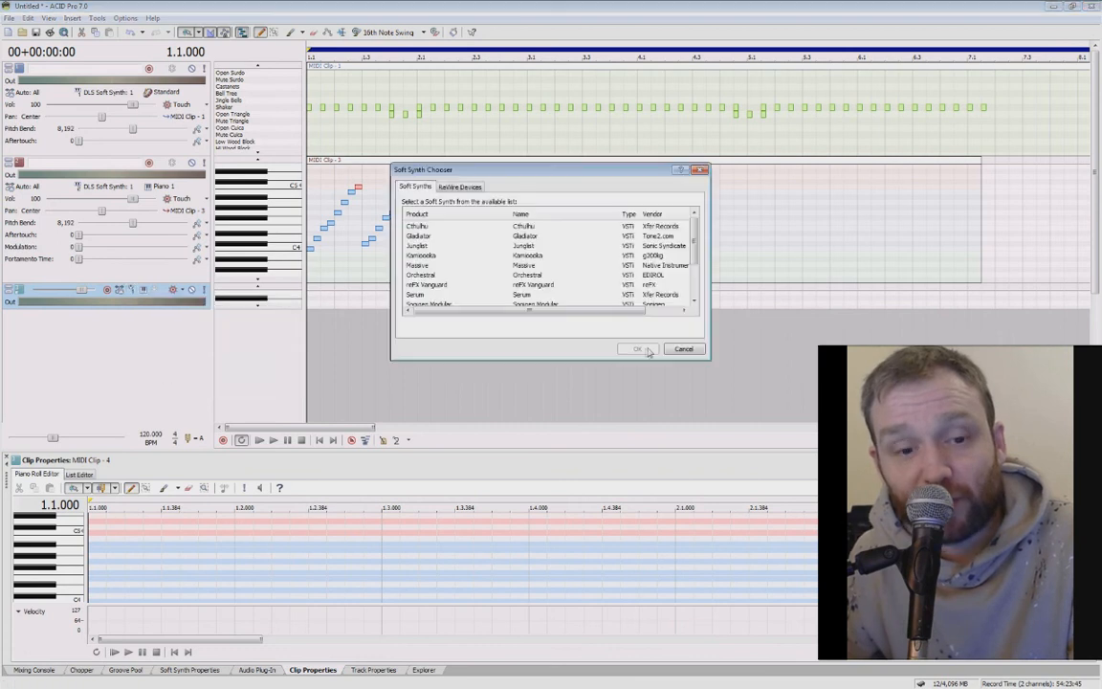
{"action": "scroll", "coordinate": [435, 276], "scroll_direction": "down", "scroll_amount": 3}
{"action": "left_click", "coordinate": [435, 284]}
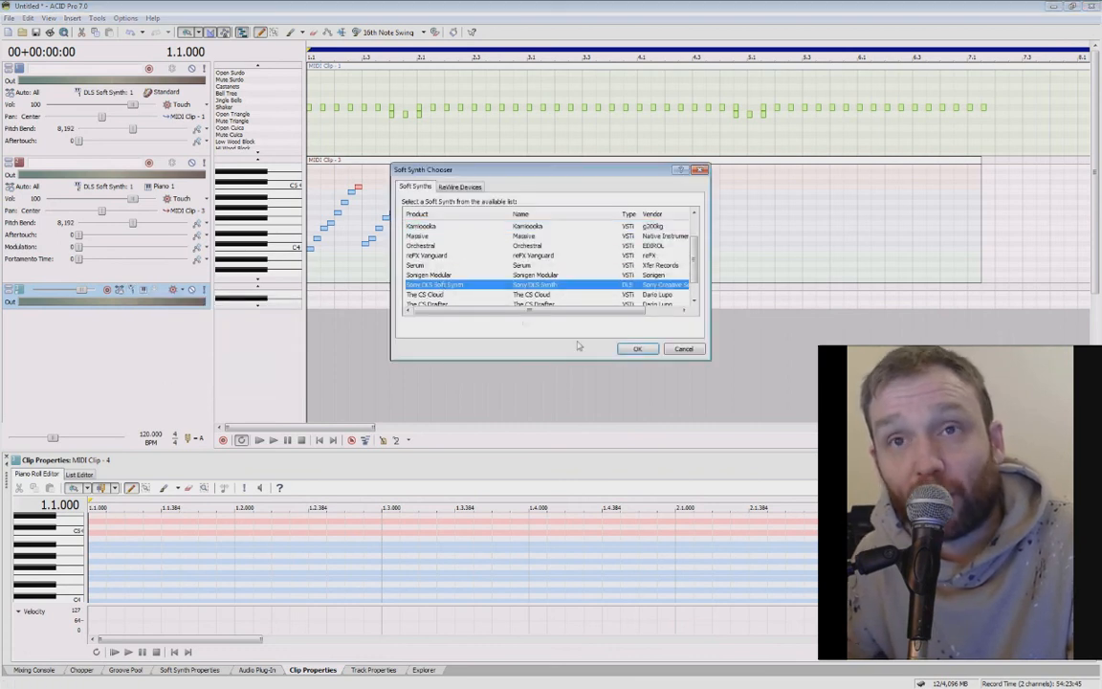
{"action": "left_click", "coordinate": [636, 348]}
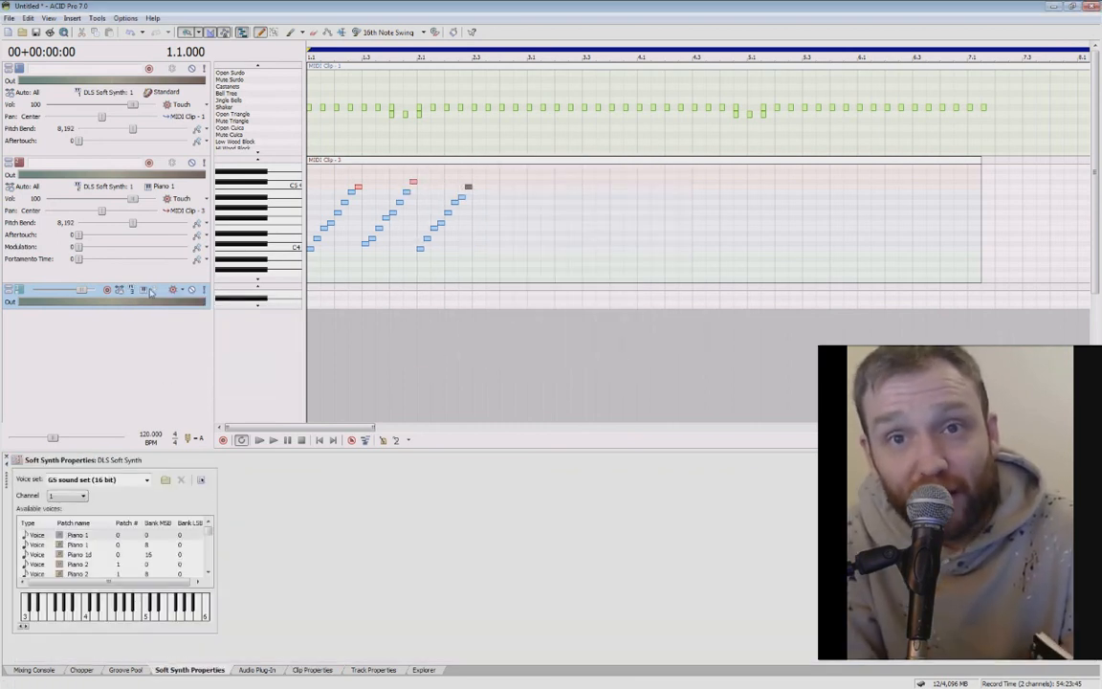
Set the third MIDI track's voice to Strings and increase the track's height
{"action": "left_click", "coordinate": [144, 290]}
{"action": "mouse_move", "coordinate": [233, 359]}
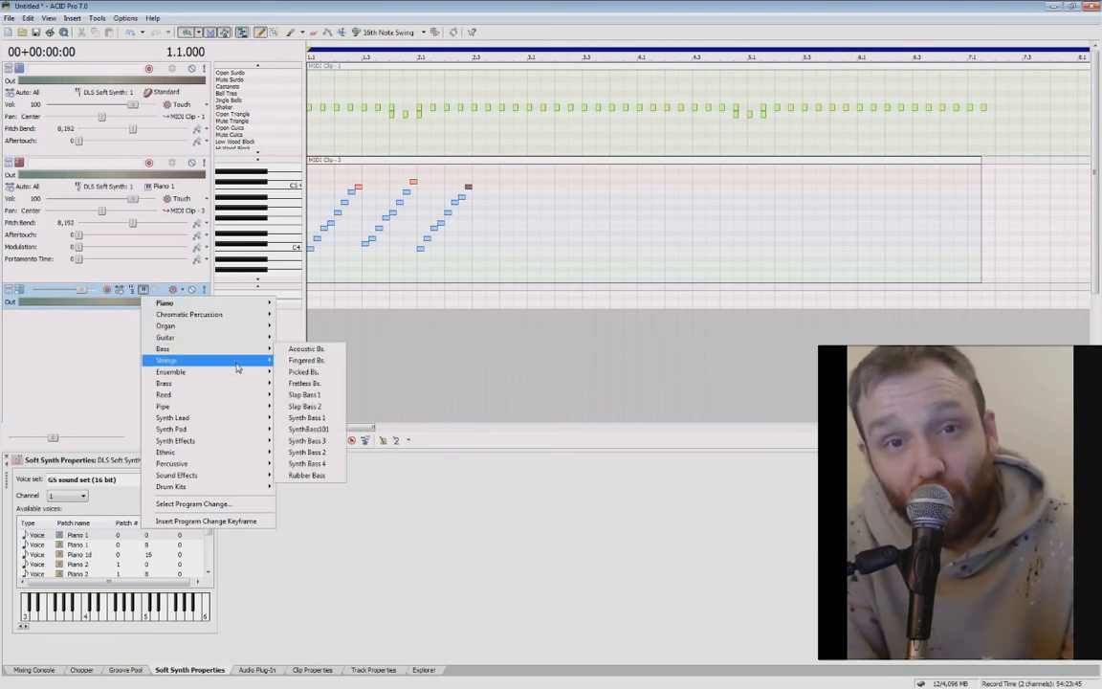
{"action": "left_click", "coordinate": [302, 372]}
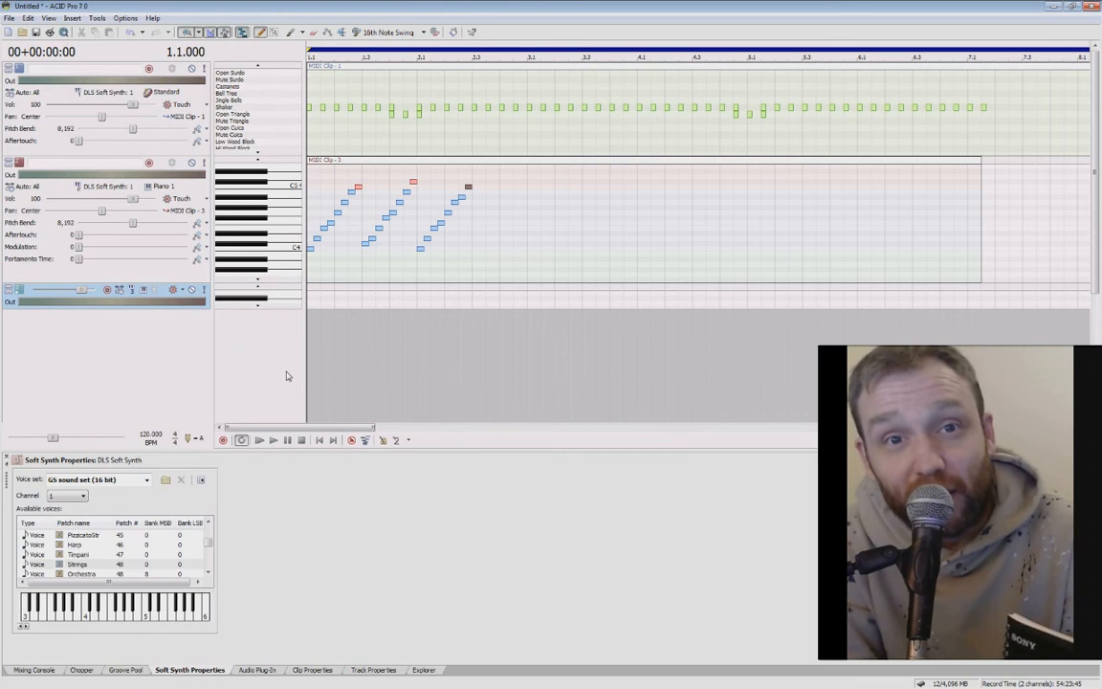
{"action": "left_click", "coordinate": [182, 288]}
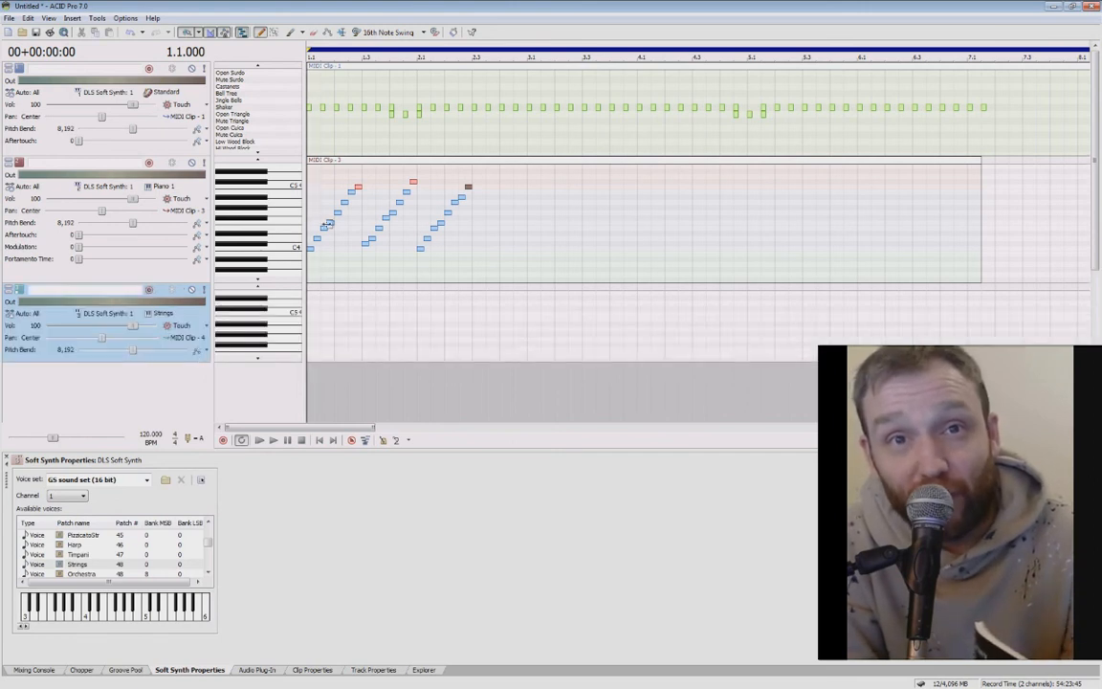
Try to copy the piano track's MIDI clip onto the strings track, and delete the stray clip drawn there
{"action": "left_click", "coordinate": [323, 164]}
{"action": "right_click", "coordinate": [323, 165]}
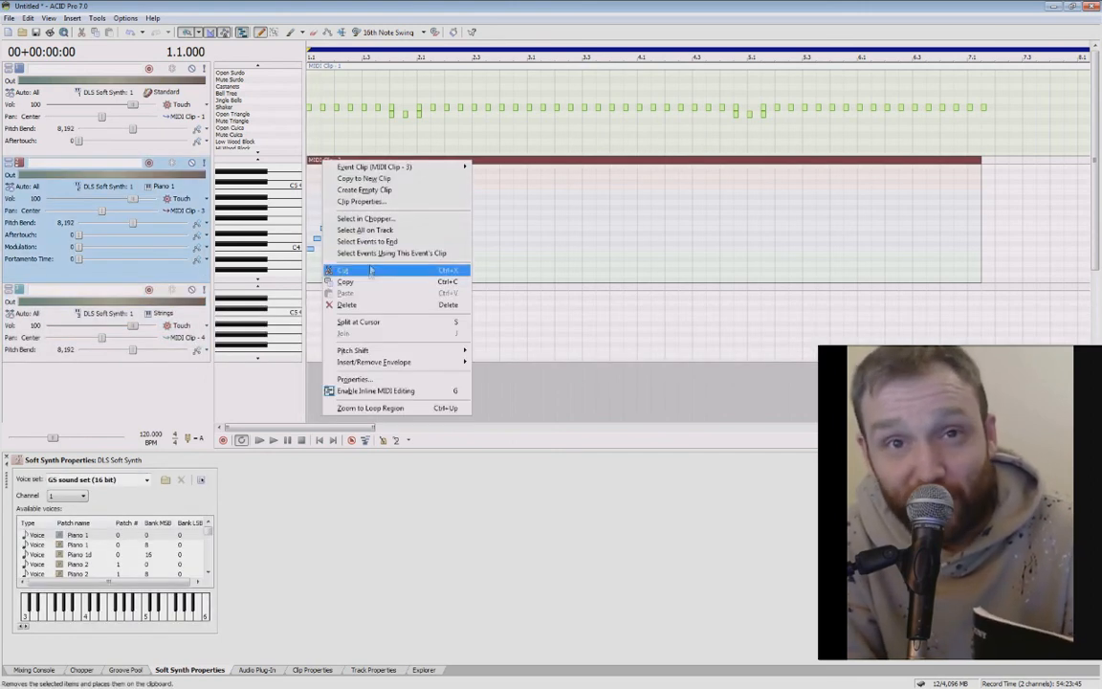
{"action": "left_click", "coordinate": [369, 273]}
{"action": "left_click", "coordinate": [310, 306]}
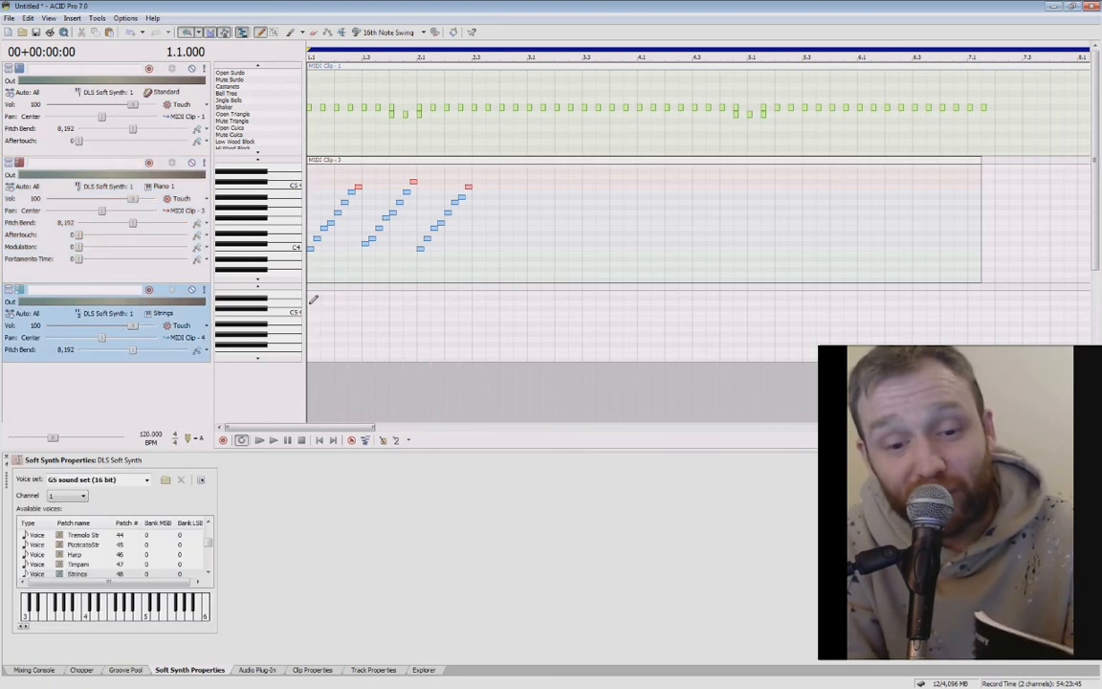
{"action": "right_click", "coordinate": [309, 306]}
{"action": "left_click", "coordinate": [345, 339]}
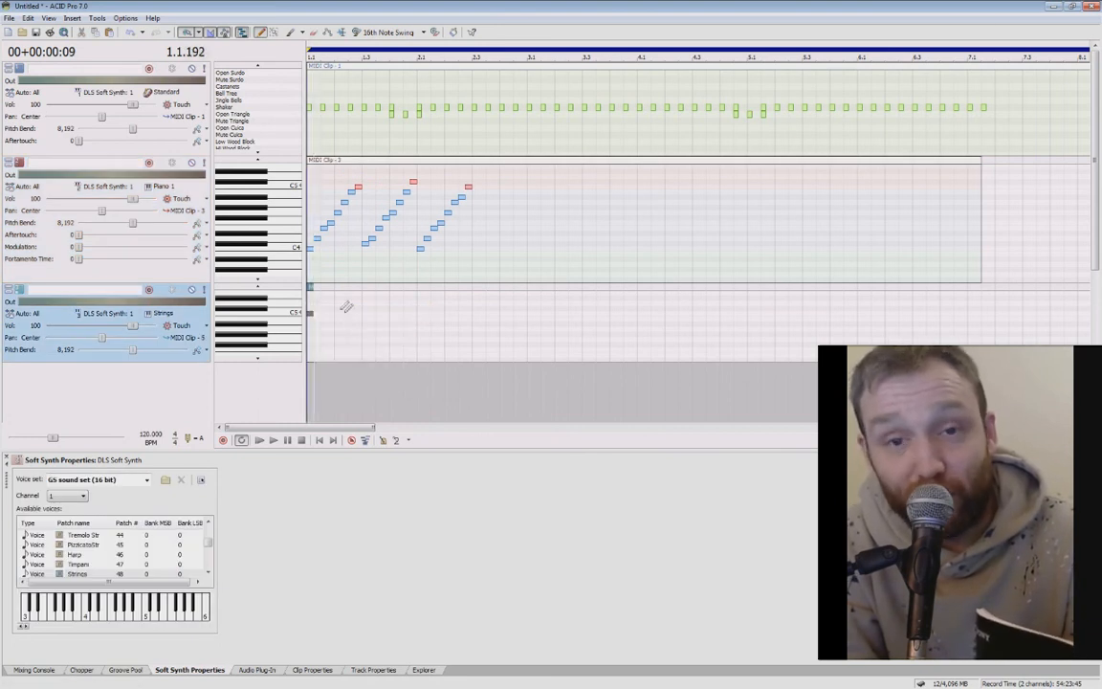
{"action": "left_click_drag", "start_coordinate": [322, 292], "coordinate": [496, 308]}
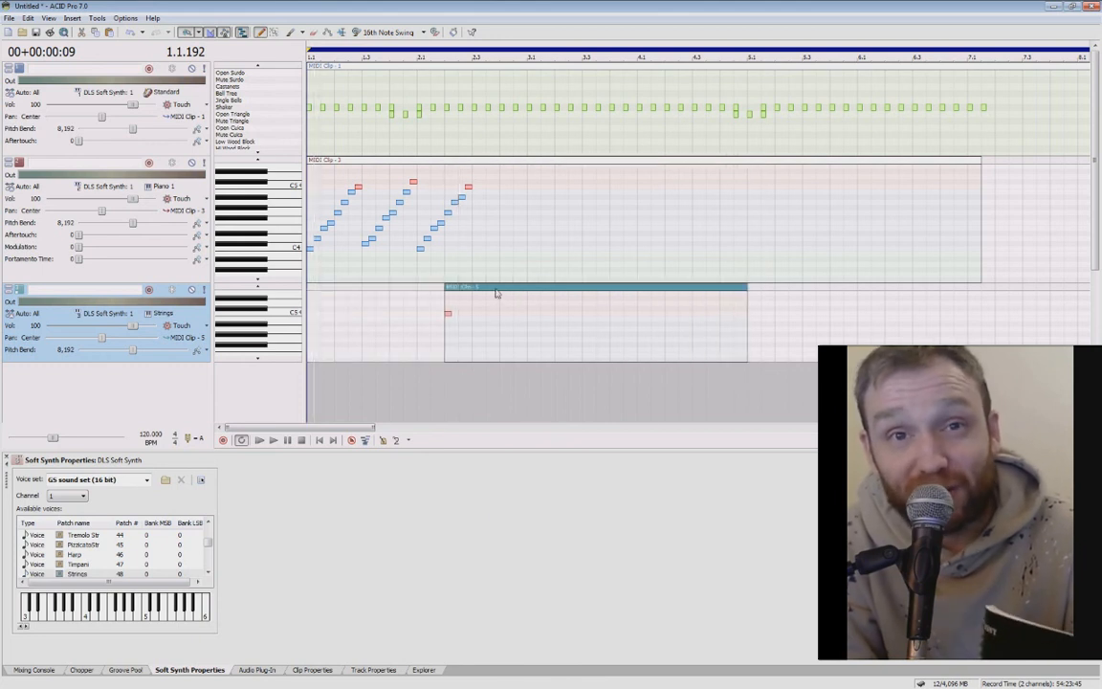
{"action": "right_click", "coordinate": [497, 290]}
{"action": "left_click", "coordinate": [521, 432]}
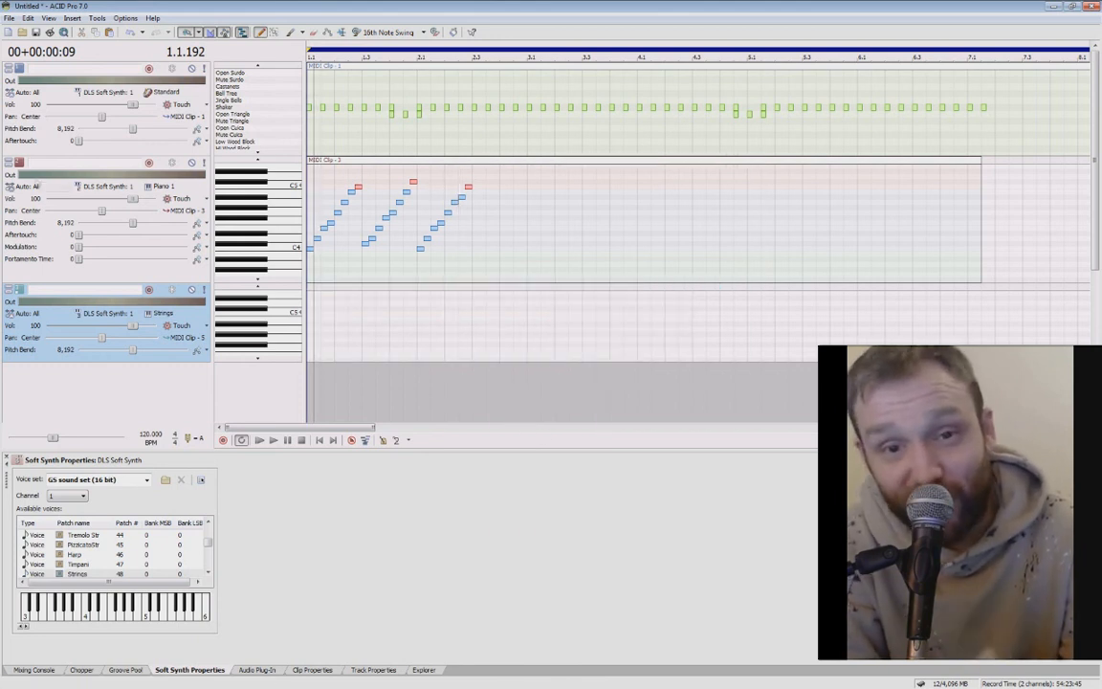
Duplicate the piano track and route the copy to Soft Synth 3 (DLS Soft Synth)
{"action": "right_click", "coordinate": [21, 160]}
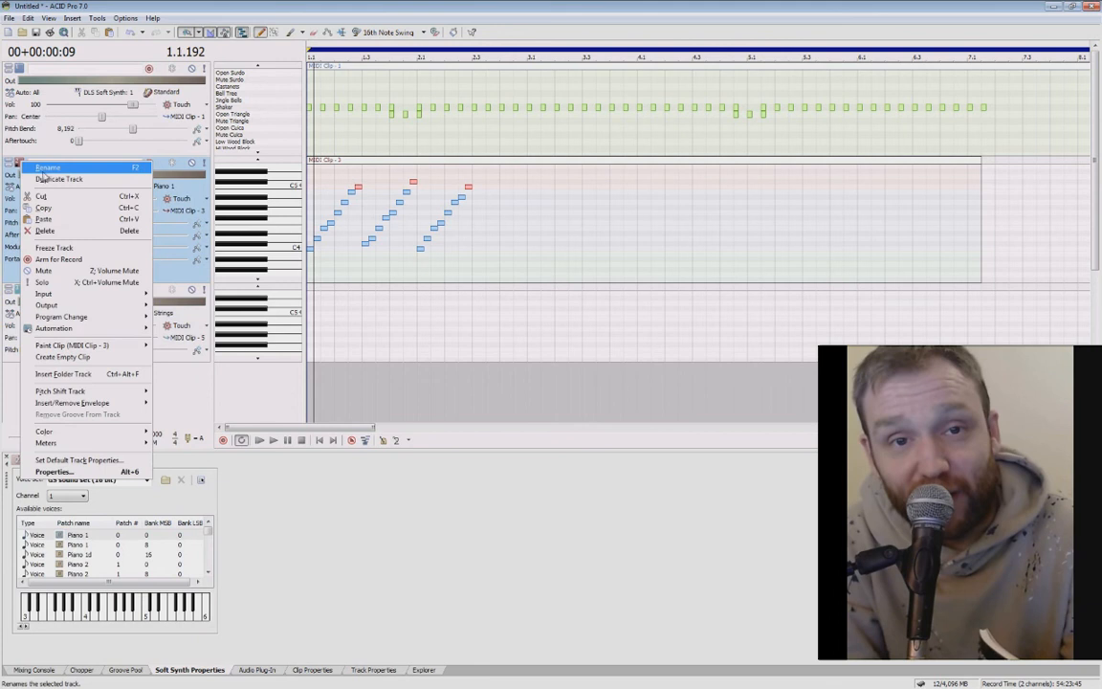
{"action": "left_click", "coordinate": [55, 179]}
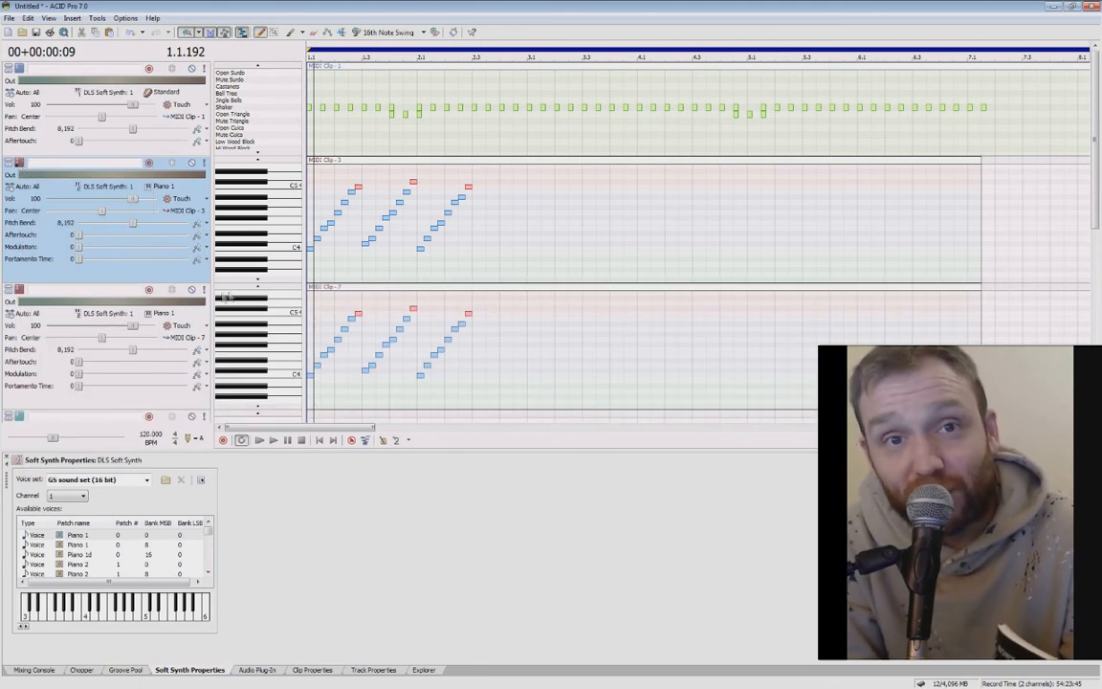
{"action": "left_click", "coordinate": [105, 313]}
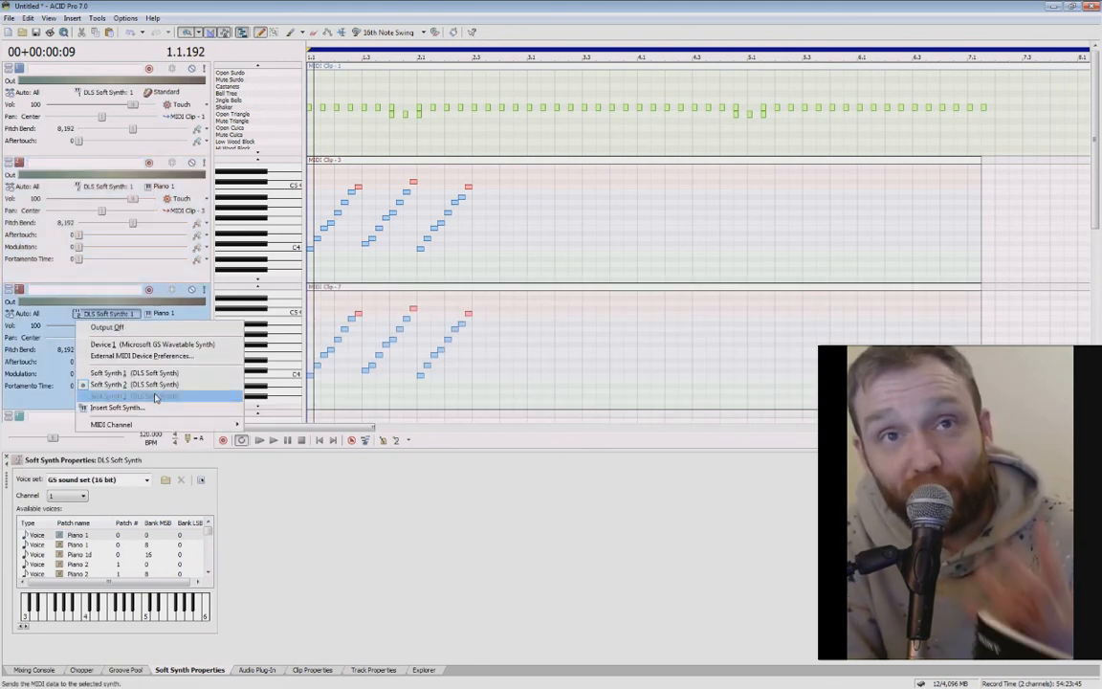
{"action": "left_click", "coordinate": [143, 395]}
Move the duplicated track's clip to start at 2.3 and play the project from the start
{"action": "left_click_drag", "start_coordinate": [352, 290], "coordinate": [514, 289]}
{"action": "left_click", "coordinate": [260, 441]}
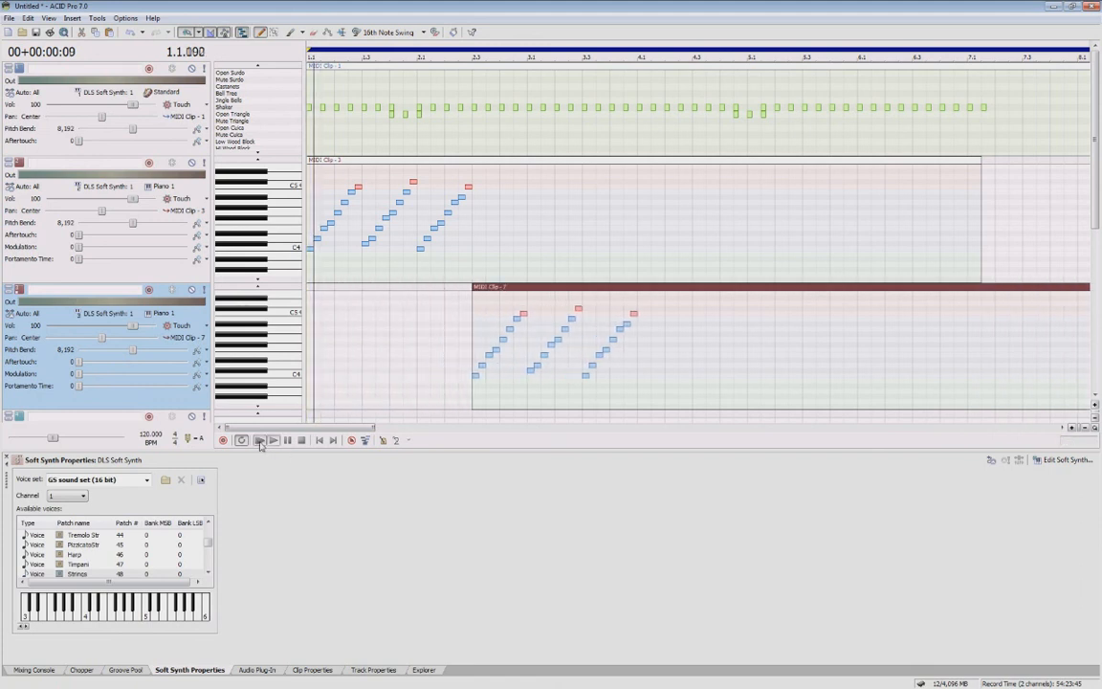